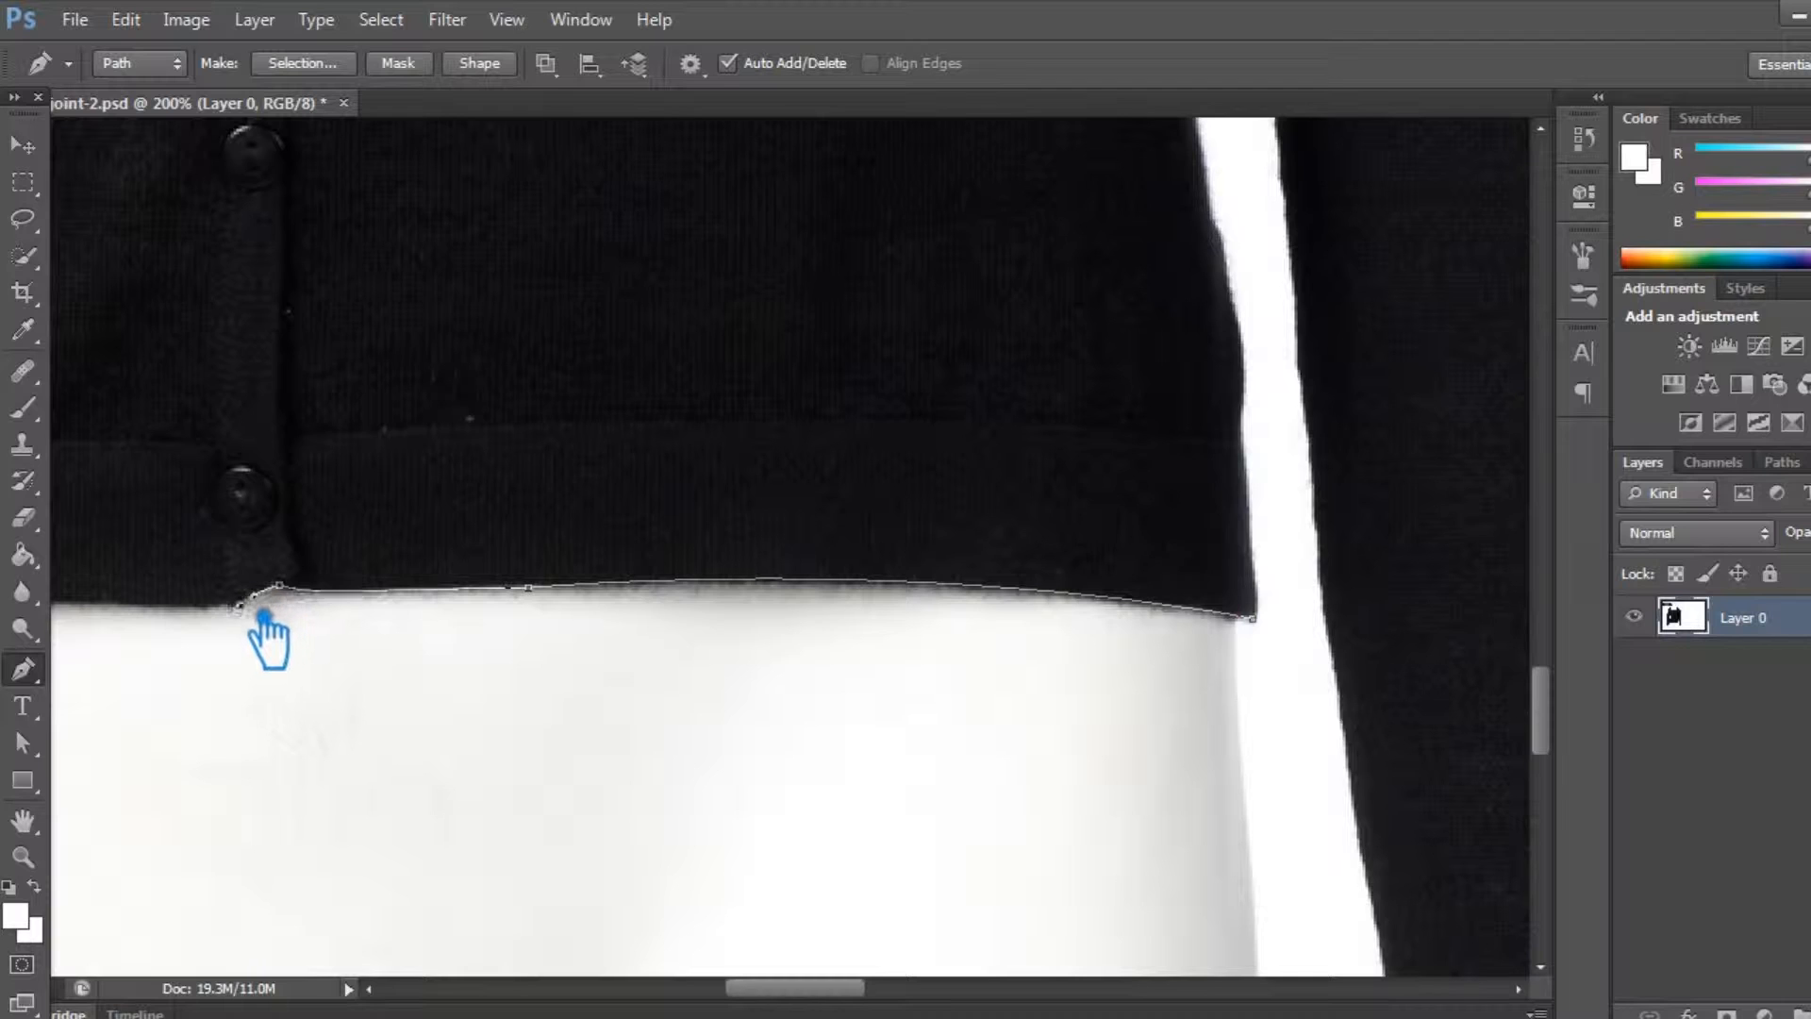
# Trace a pen path along the cardigan's hem from the button placket, around the left corner and up the body's side.
pyautogui.moveTo(215, 660); pyautogui.dragTo(916, 657)
pyautogui.moveTo(227, 624)
pyautogui.mouseDown()
pyautogui.moveTo(513, 620)
pyautogui.moveTo(240, 593)
pyautogui.moveTo(300, 610)
pyautogui.moveTo(259, 618)
pyautogui.mouseUp()
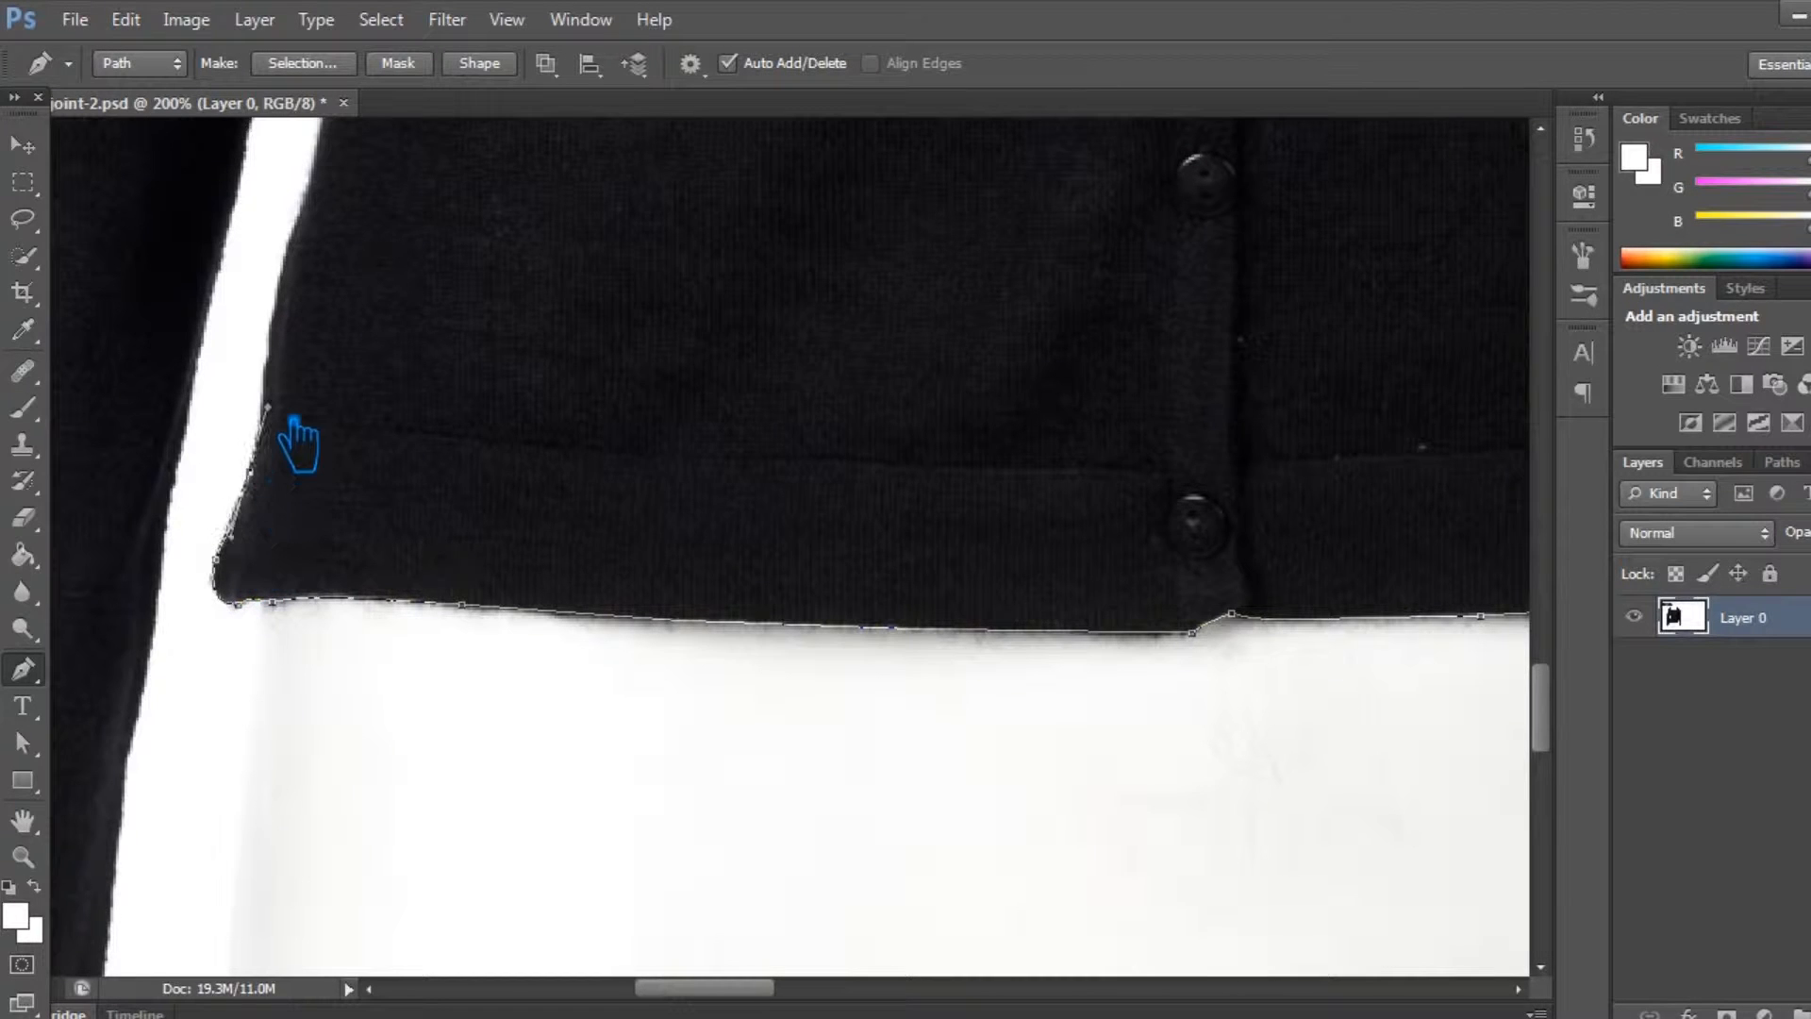
pyautogui.moveTo(688, 373); pyautogui.dragTo(752, 769)
pyautogui.moveTo(378, 574); pyautogui.dragTo(438, 471)
pyautogui.moveTo(425, 311); pyautogui.dragTo(436, 232)
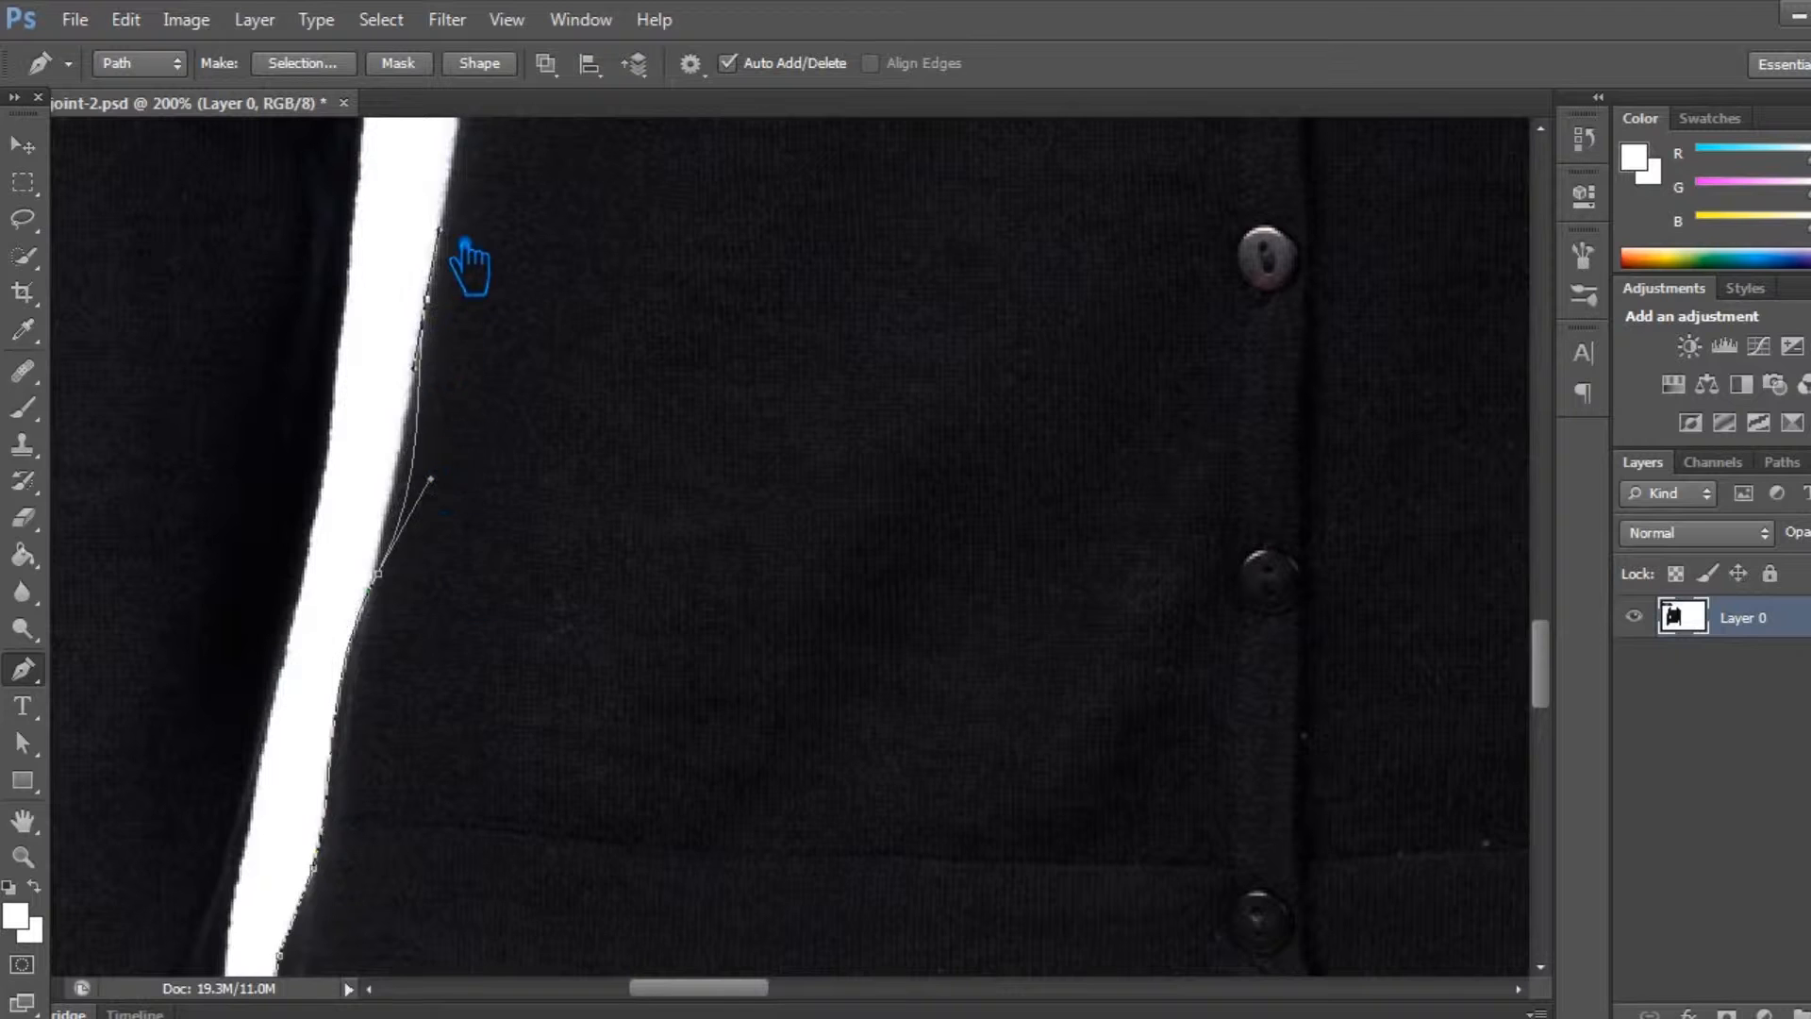
# Undo the last misplaced anchors and retrace the body's left edge up to the top of the sleeve gap.
pyautogui.hotkey('ctrl', 'alt', 'z')
pyautogui.hotkey('ctrl', 'alt', 'z')
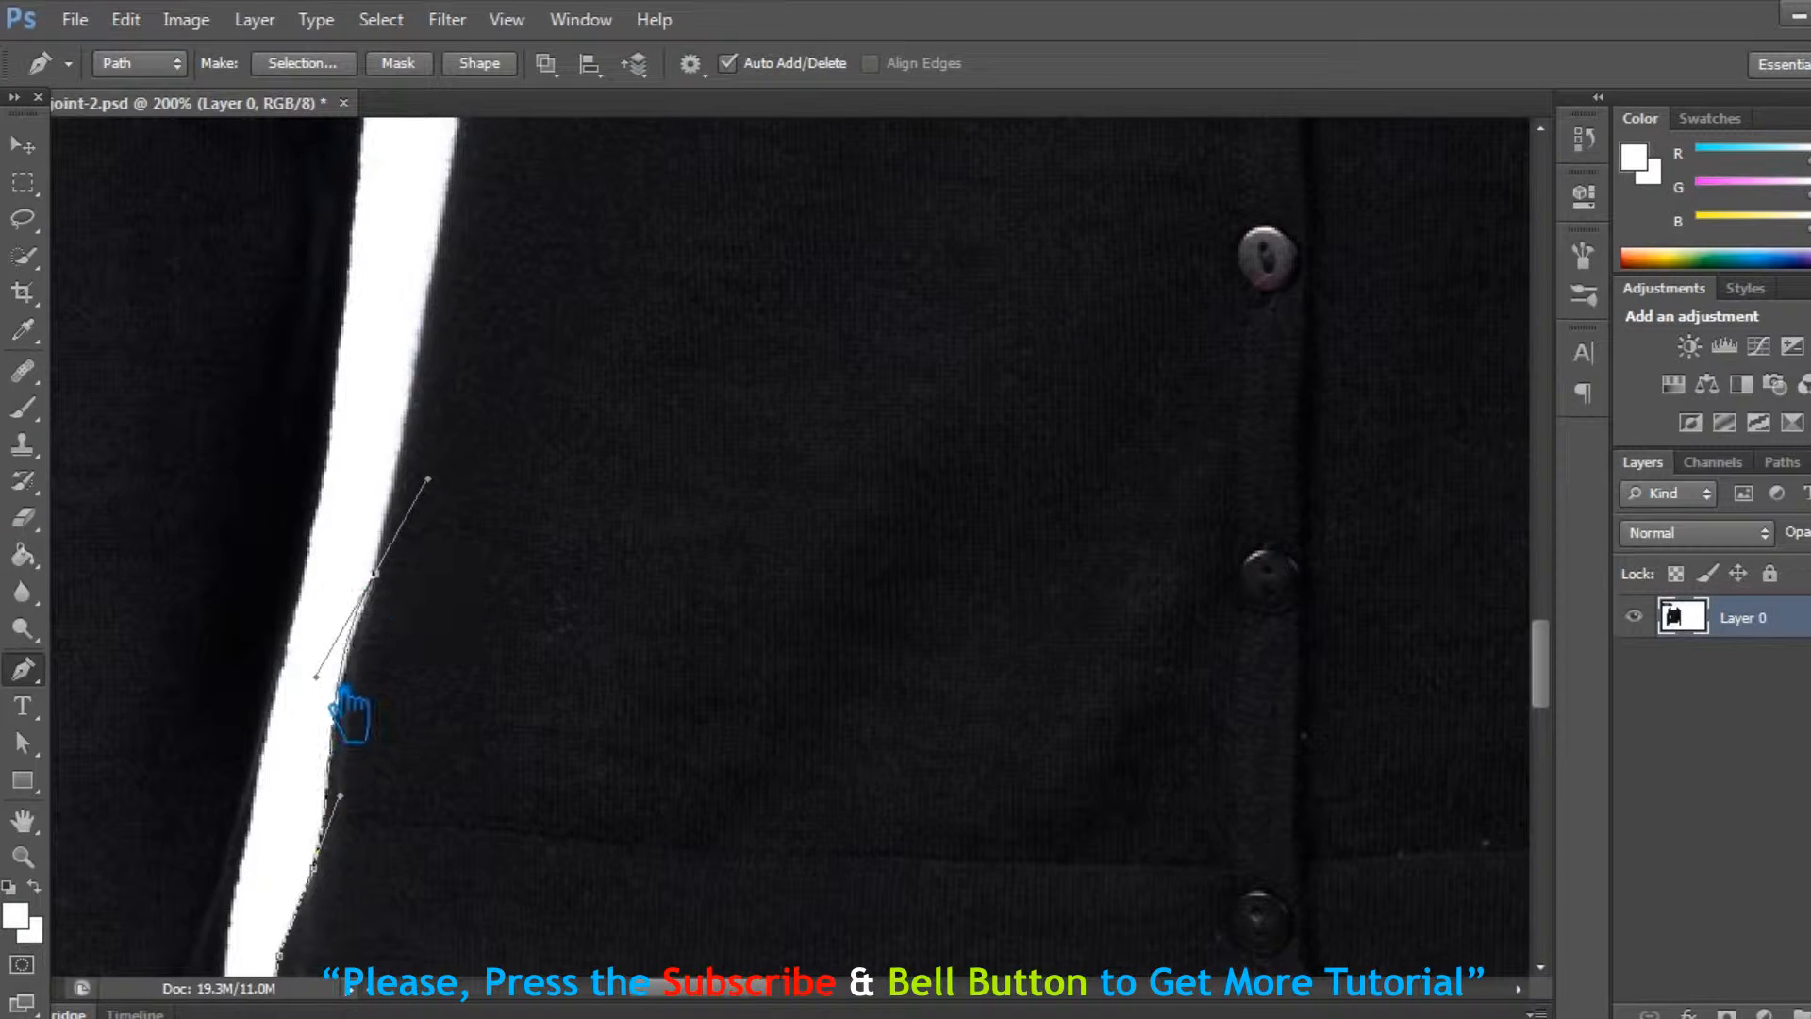
pyautogui.moveTo(451, 351); pyautogui.dragTo(688, 840)
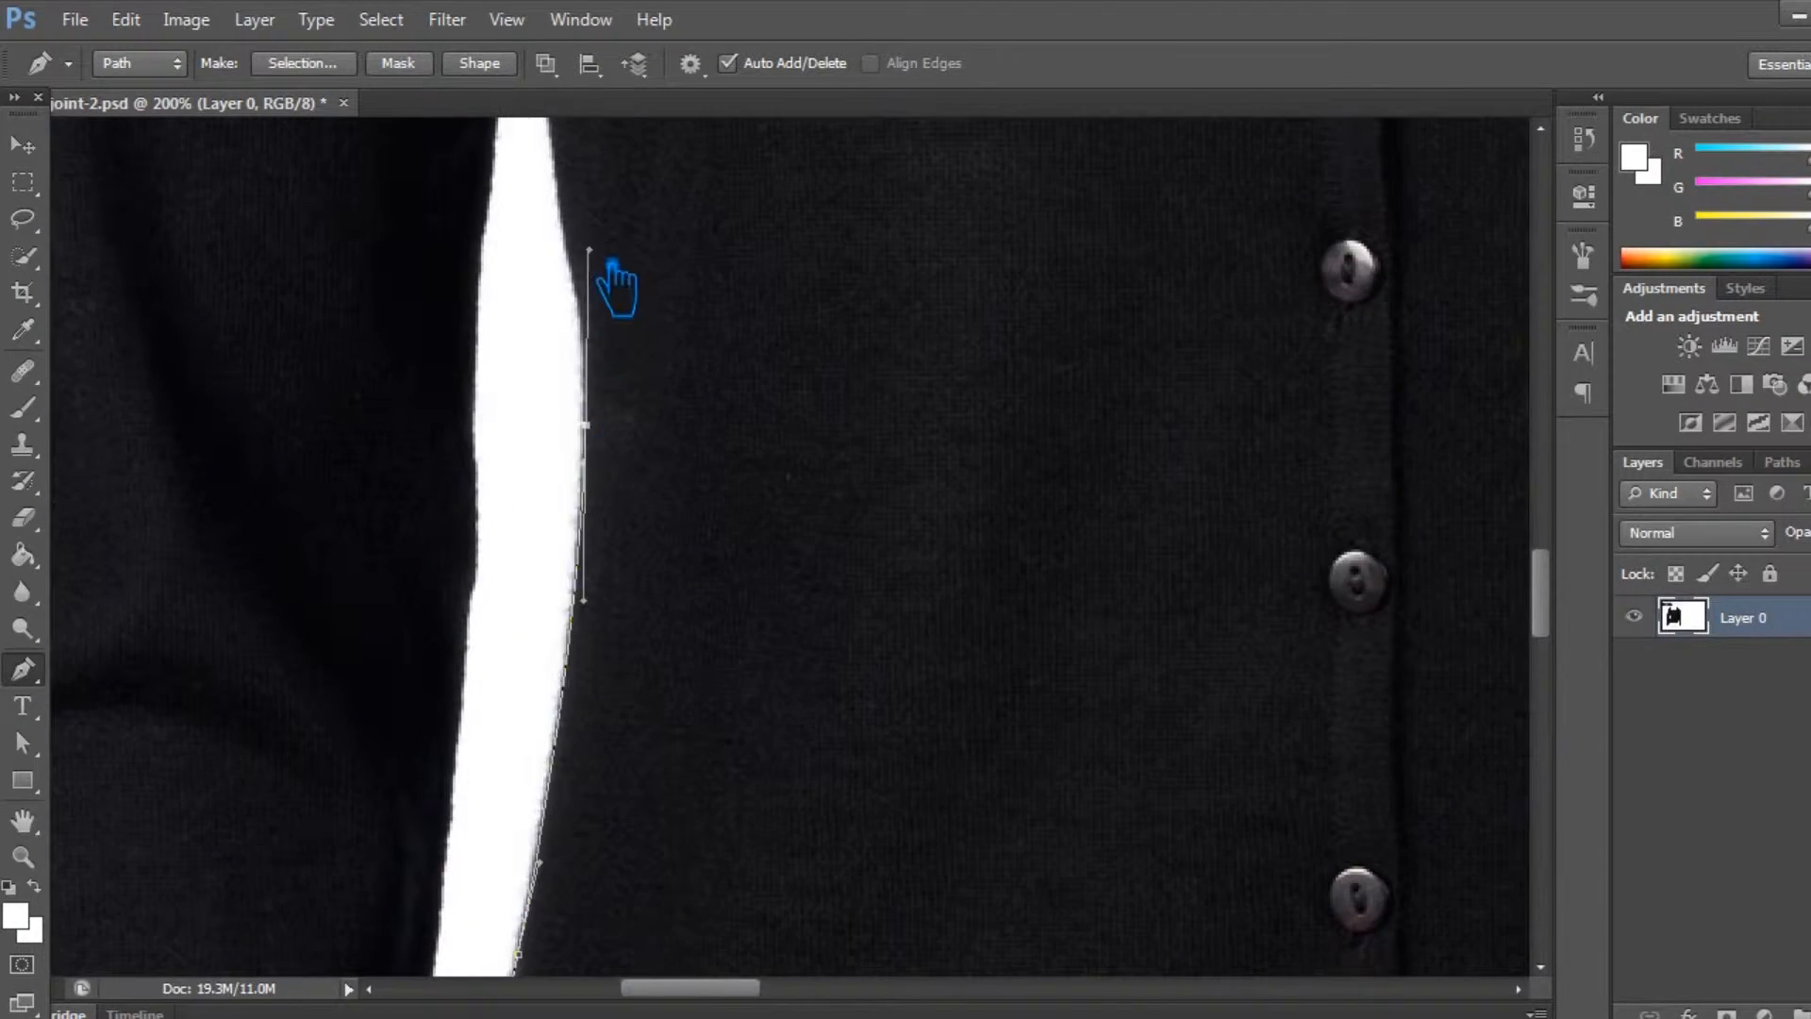
pyautogui.moveTo(614, 282); pyautogui.dragTo(736, 538)
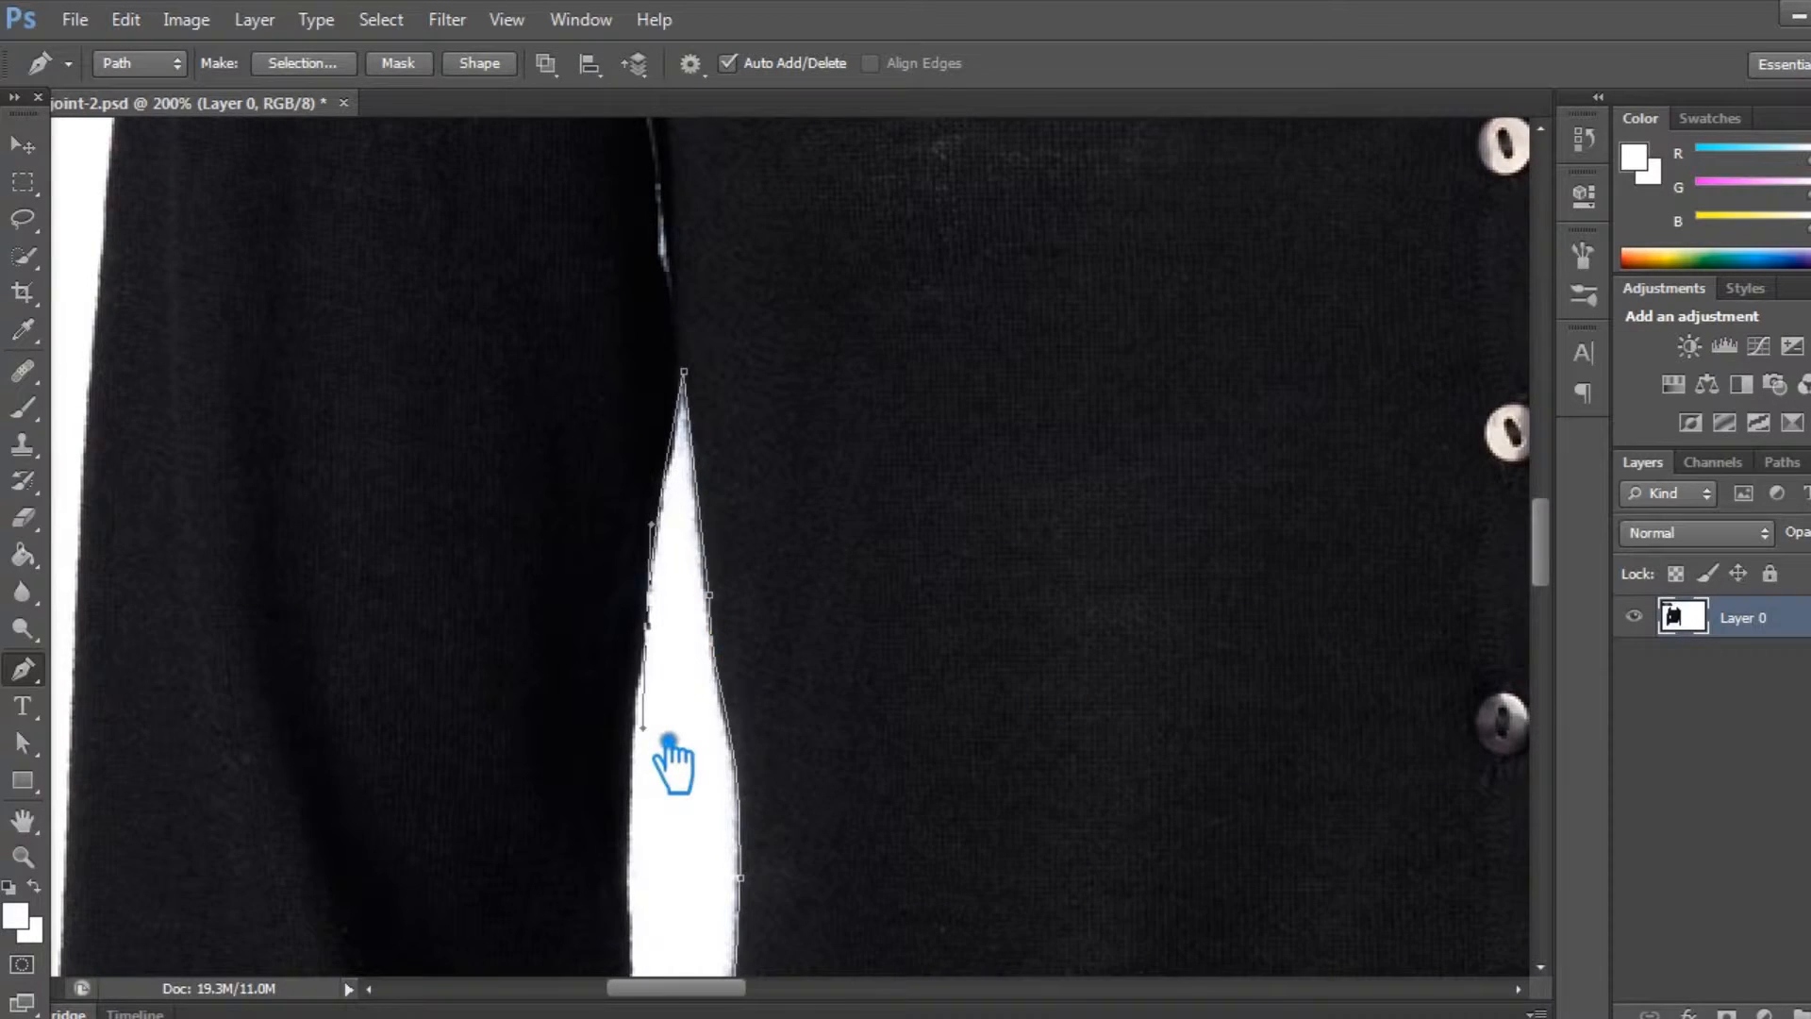
# Continue the path down the inner edge of the left sleeve to the cuff.
pyautogui.moveTo(670, 760); pyautogui.dragTo(761, 456)
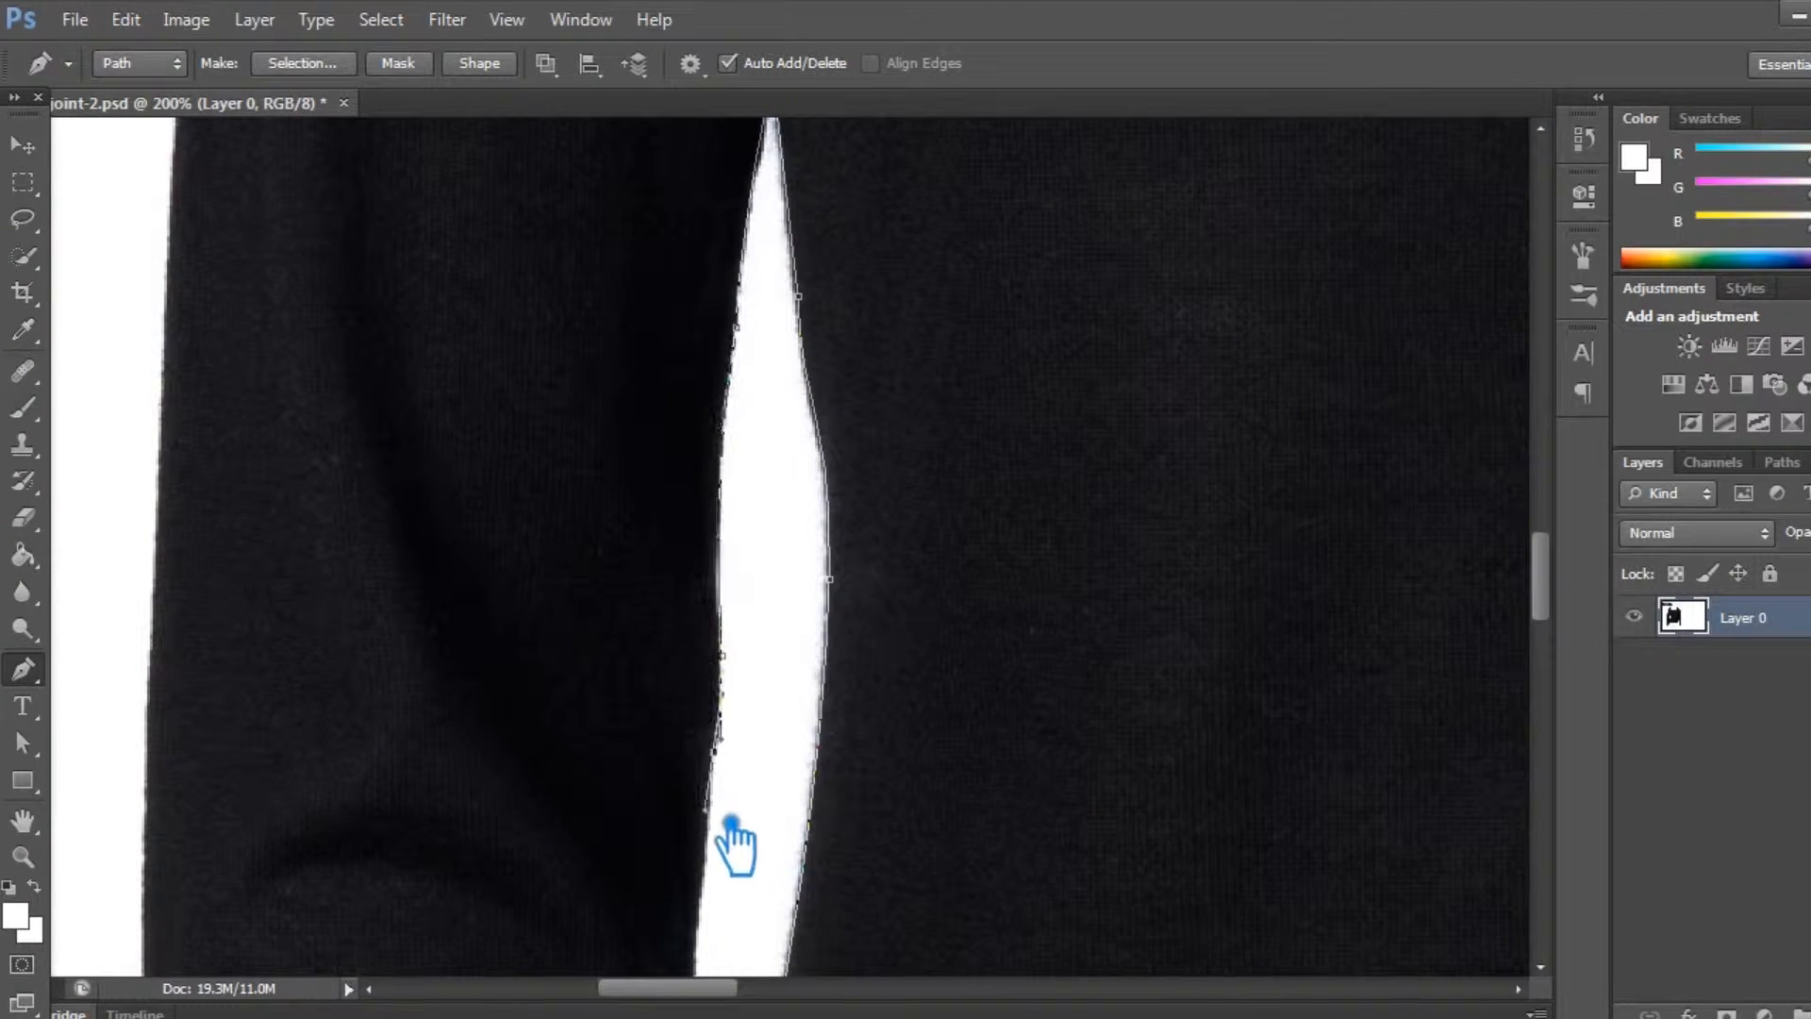
pyautogui.scroll(-6, 720, 824)
pyautogui.scroll(-5, 550, 420)
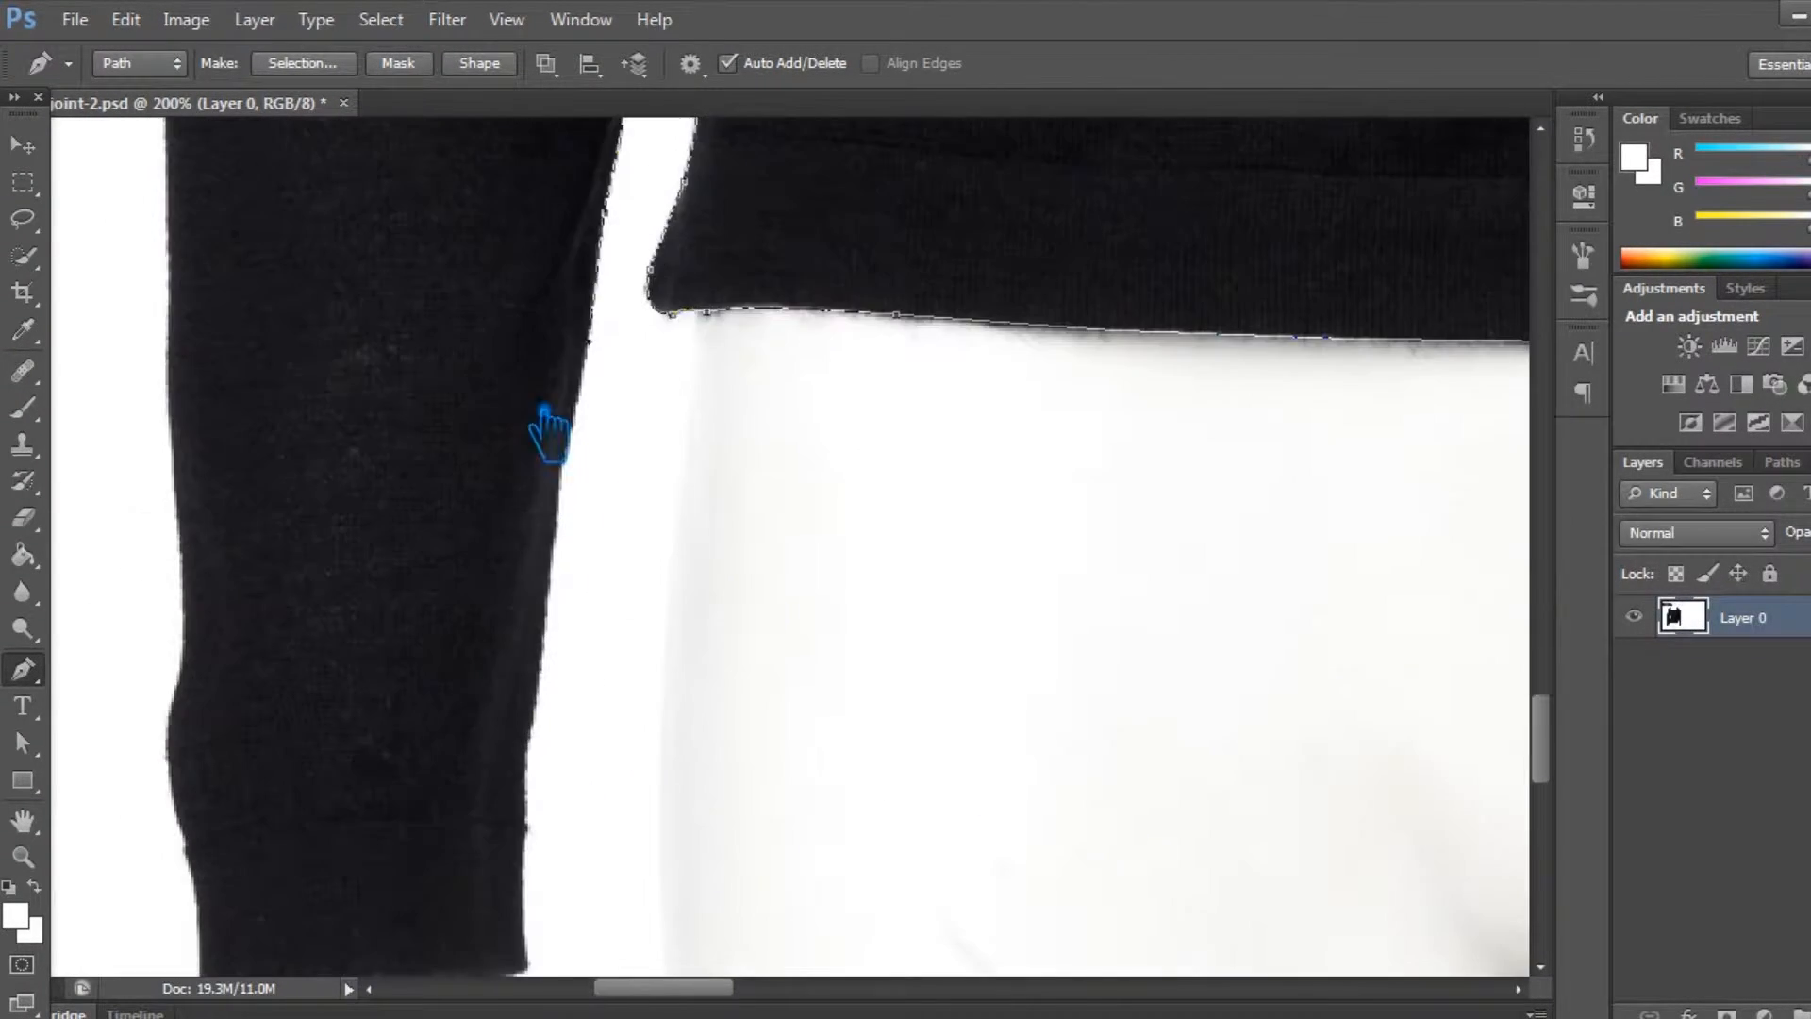
pyautogui.click(542, 663)
pyautogui.click(526, 751)
pyautogui.click(526, 810)
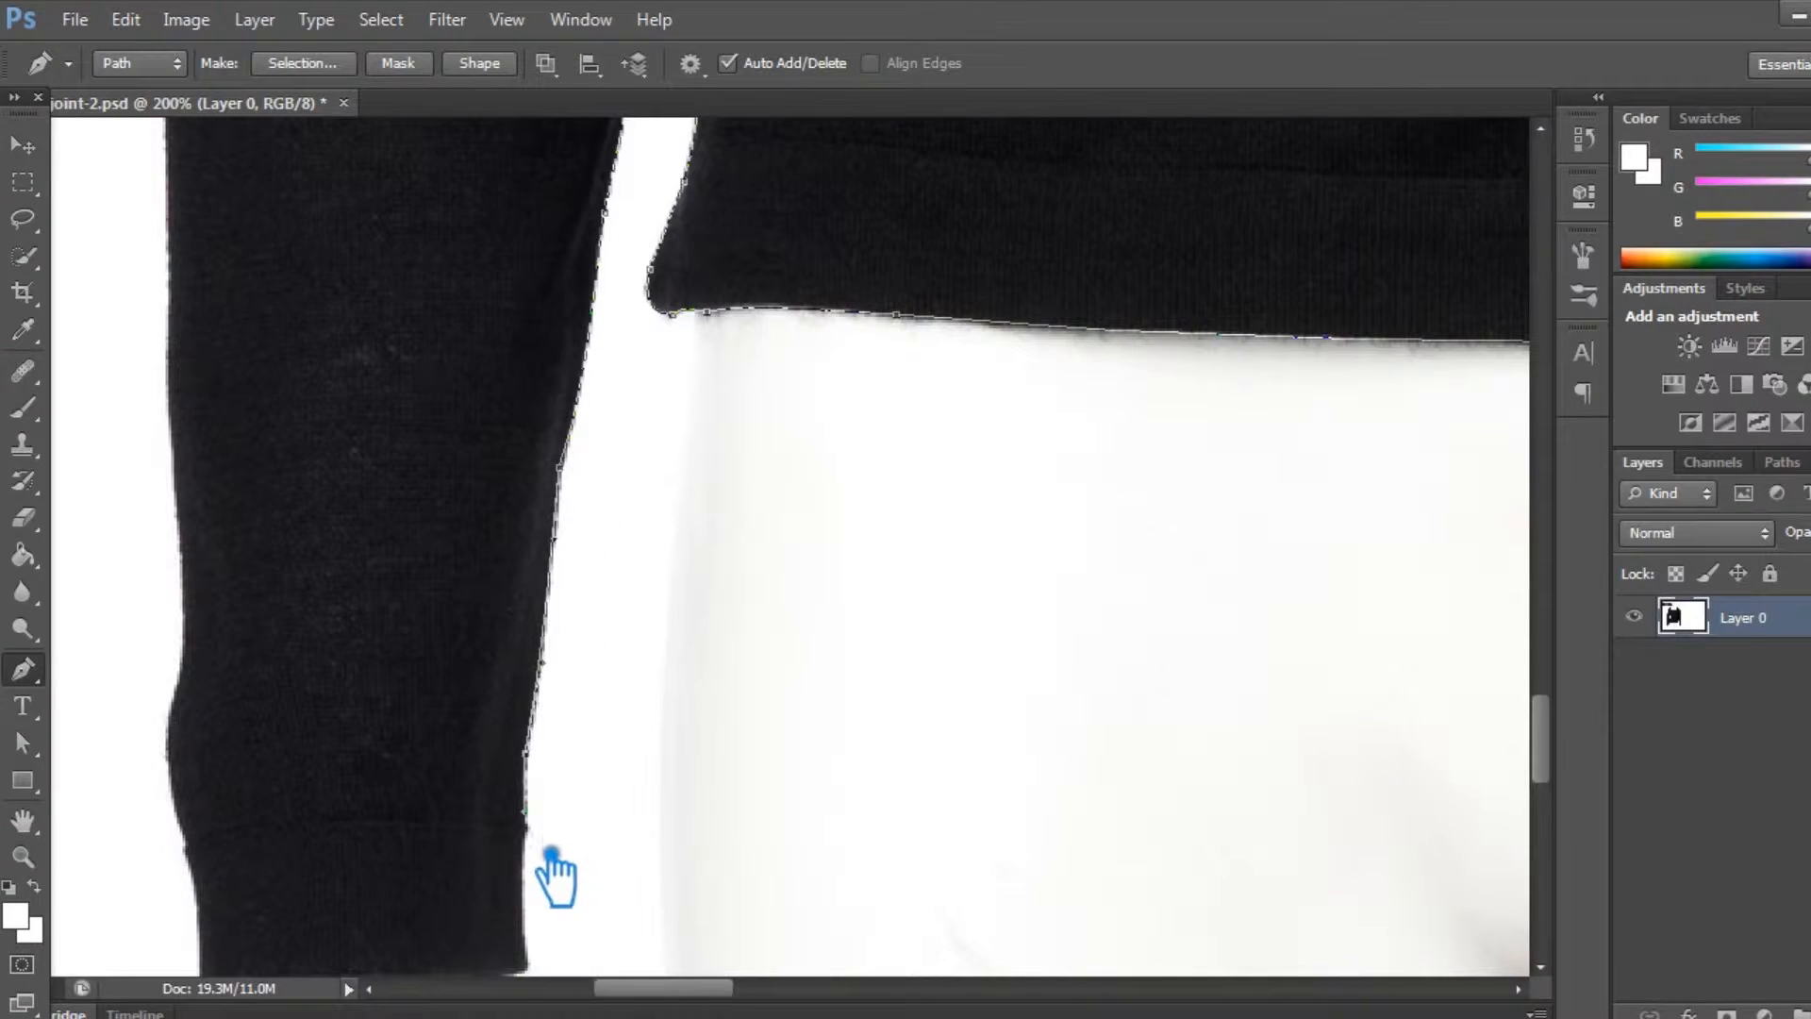
# Trace the path around the left cuff's opening and onto the sleeve's outer edge.
pyautogui.scroll(-3, 550, 873)
pyautogui.click(515, 629)
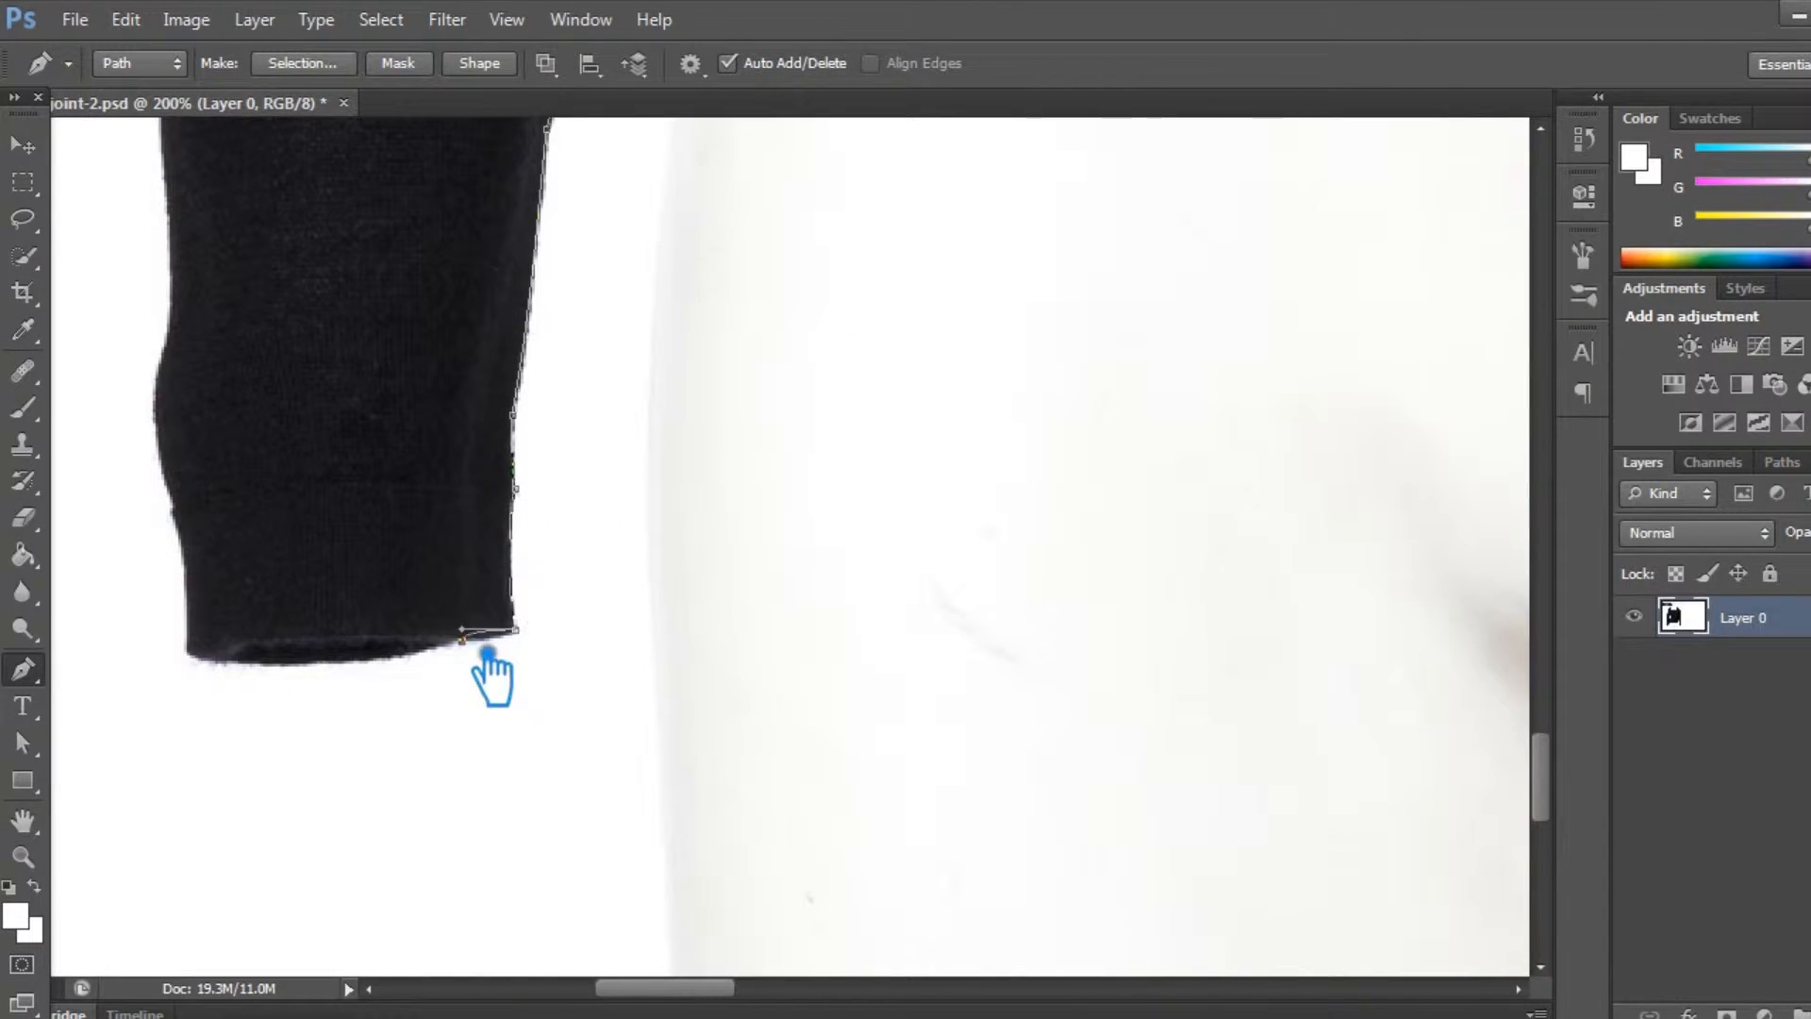
pyautogui.click(420, 633)
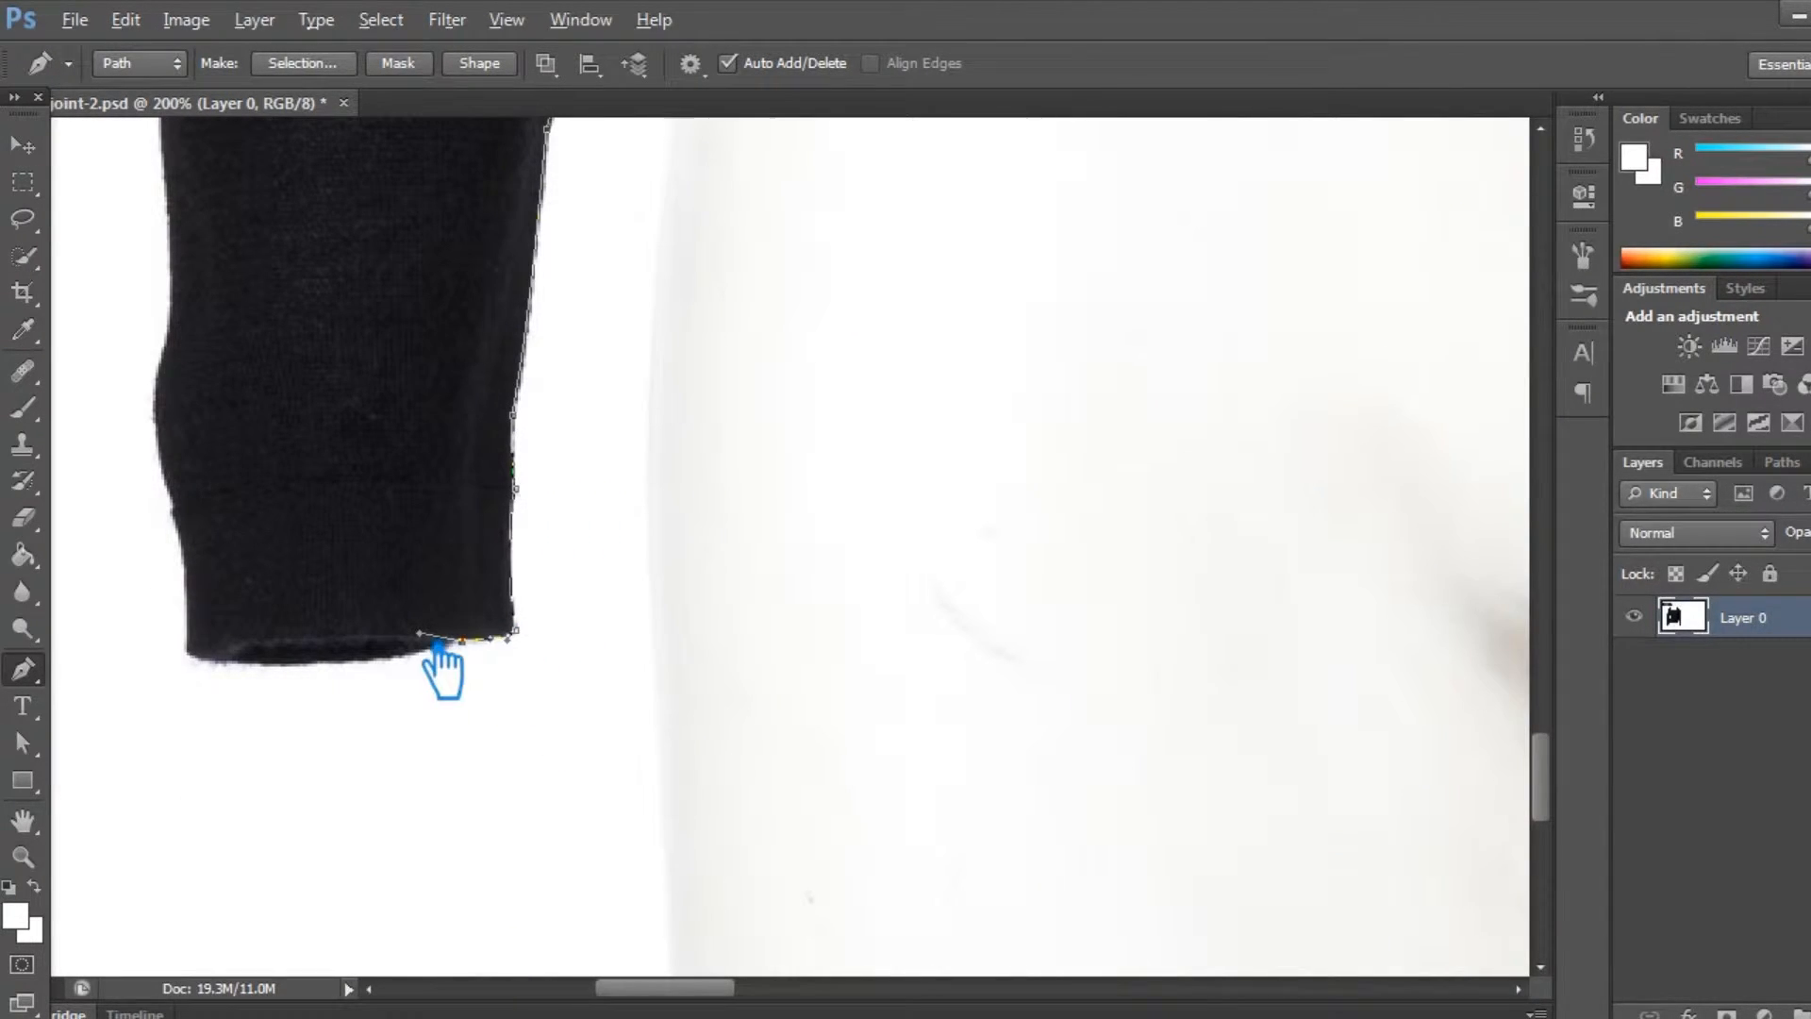
pyautogui.click(188, 589)
pyautogui.click(172, 511)
# Extend the path up the outer edge of the left sleeve toward the shoulder.
pyautogui.moveTo(182, 372); pyautogui.dragTo(518, 777)
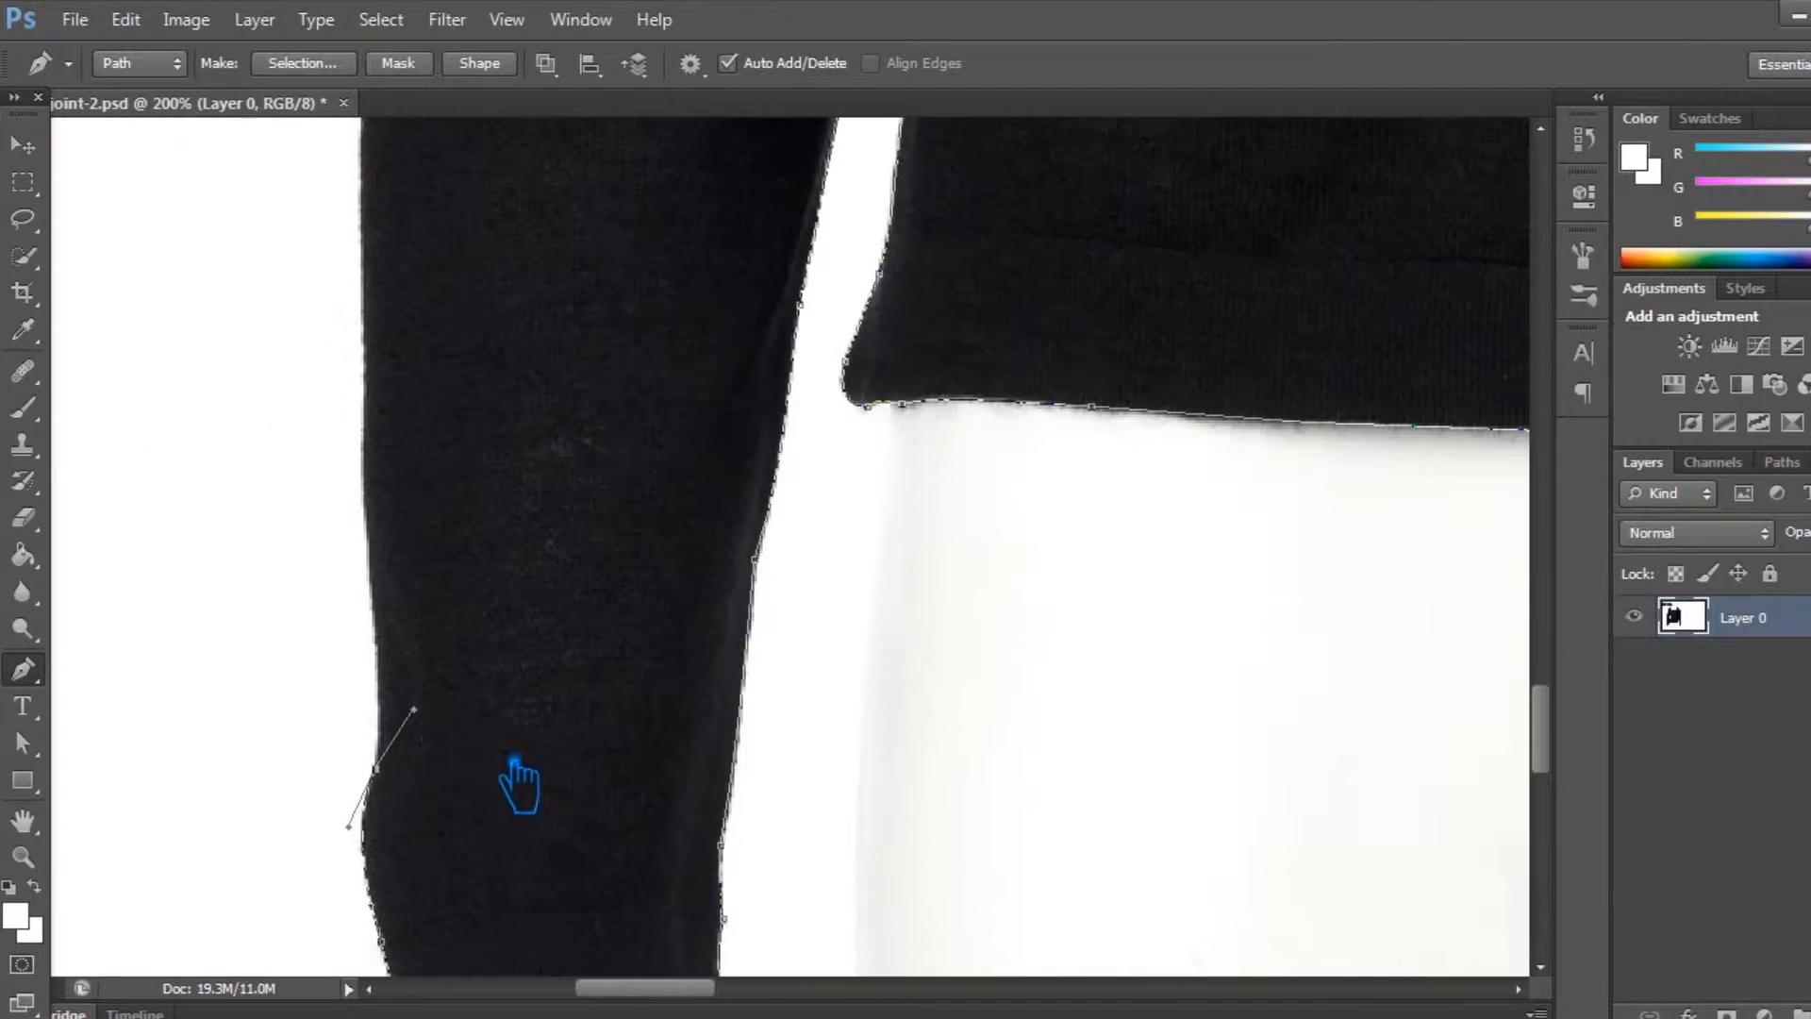
pyautogui.scroll(3, 476, 364)
pyautogui.moveTo(476, 368); pyautogui.dragTo(579, 727)
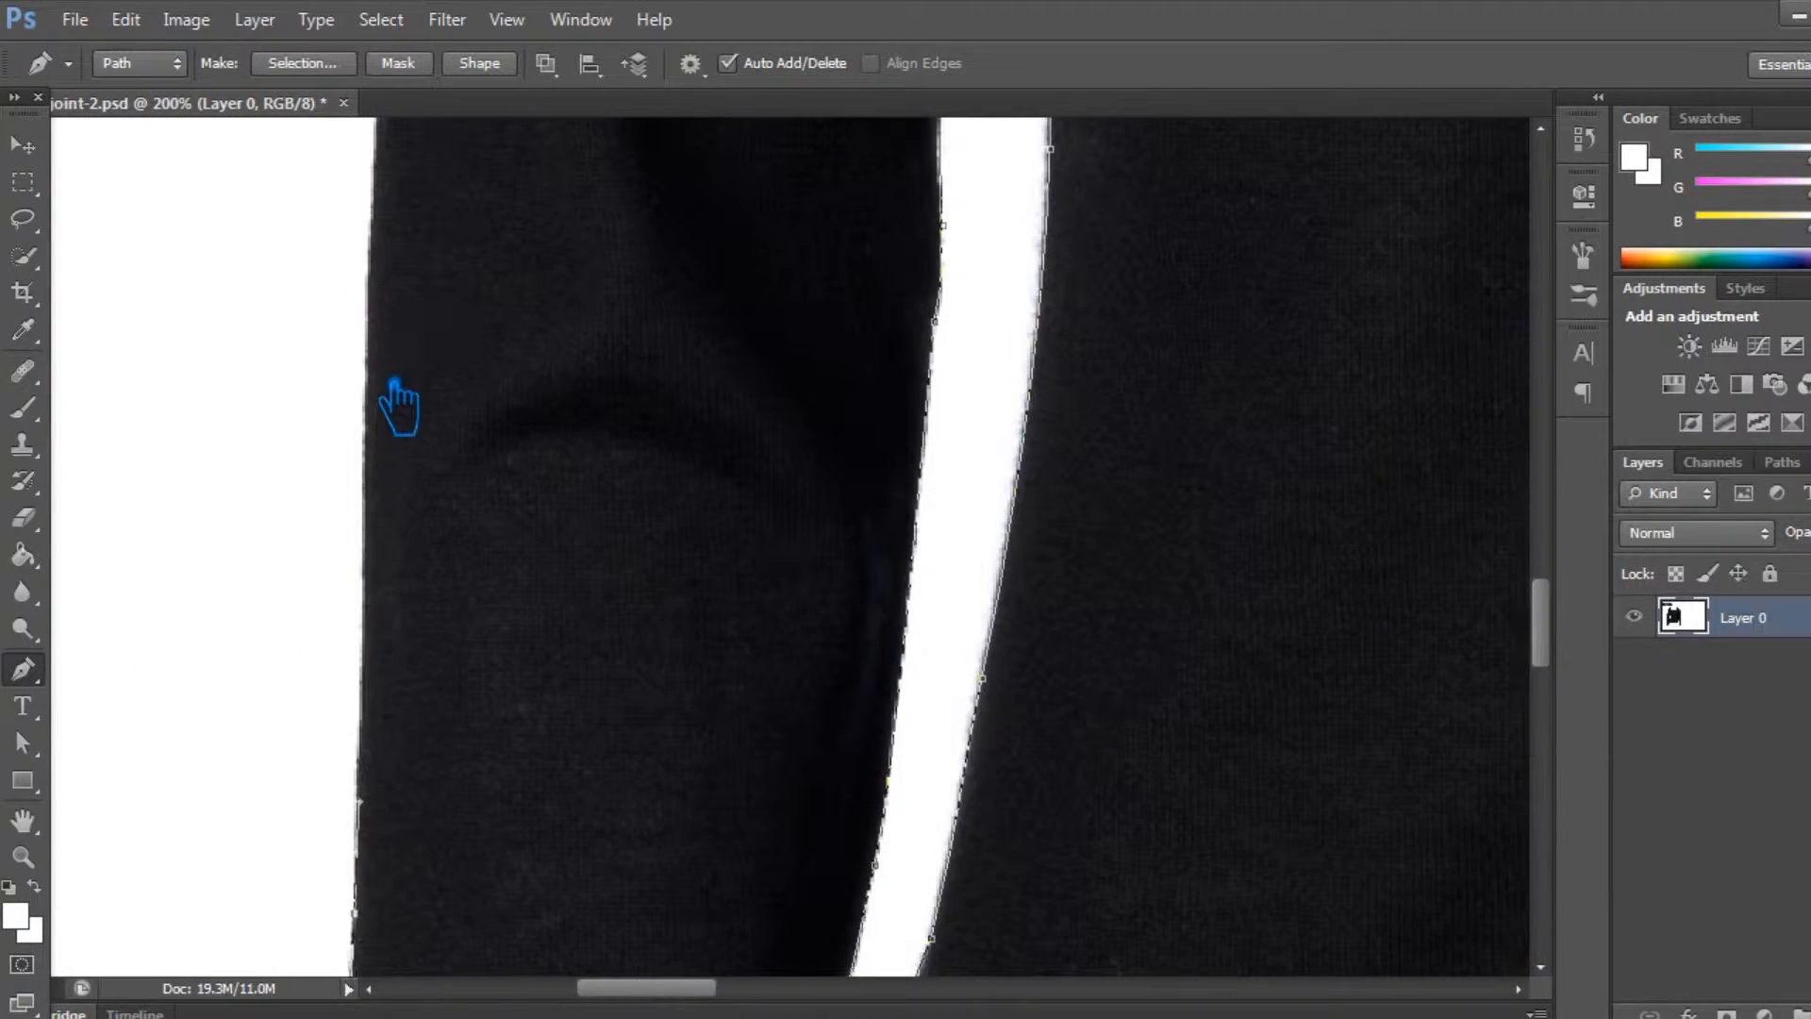
pyautogui.moveTo(392, 392); pyautogui.dragTo(453, 861)
pyautogui.moveTo(429, 288); pyautogui.dragTo(331, 405)
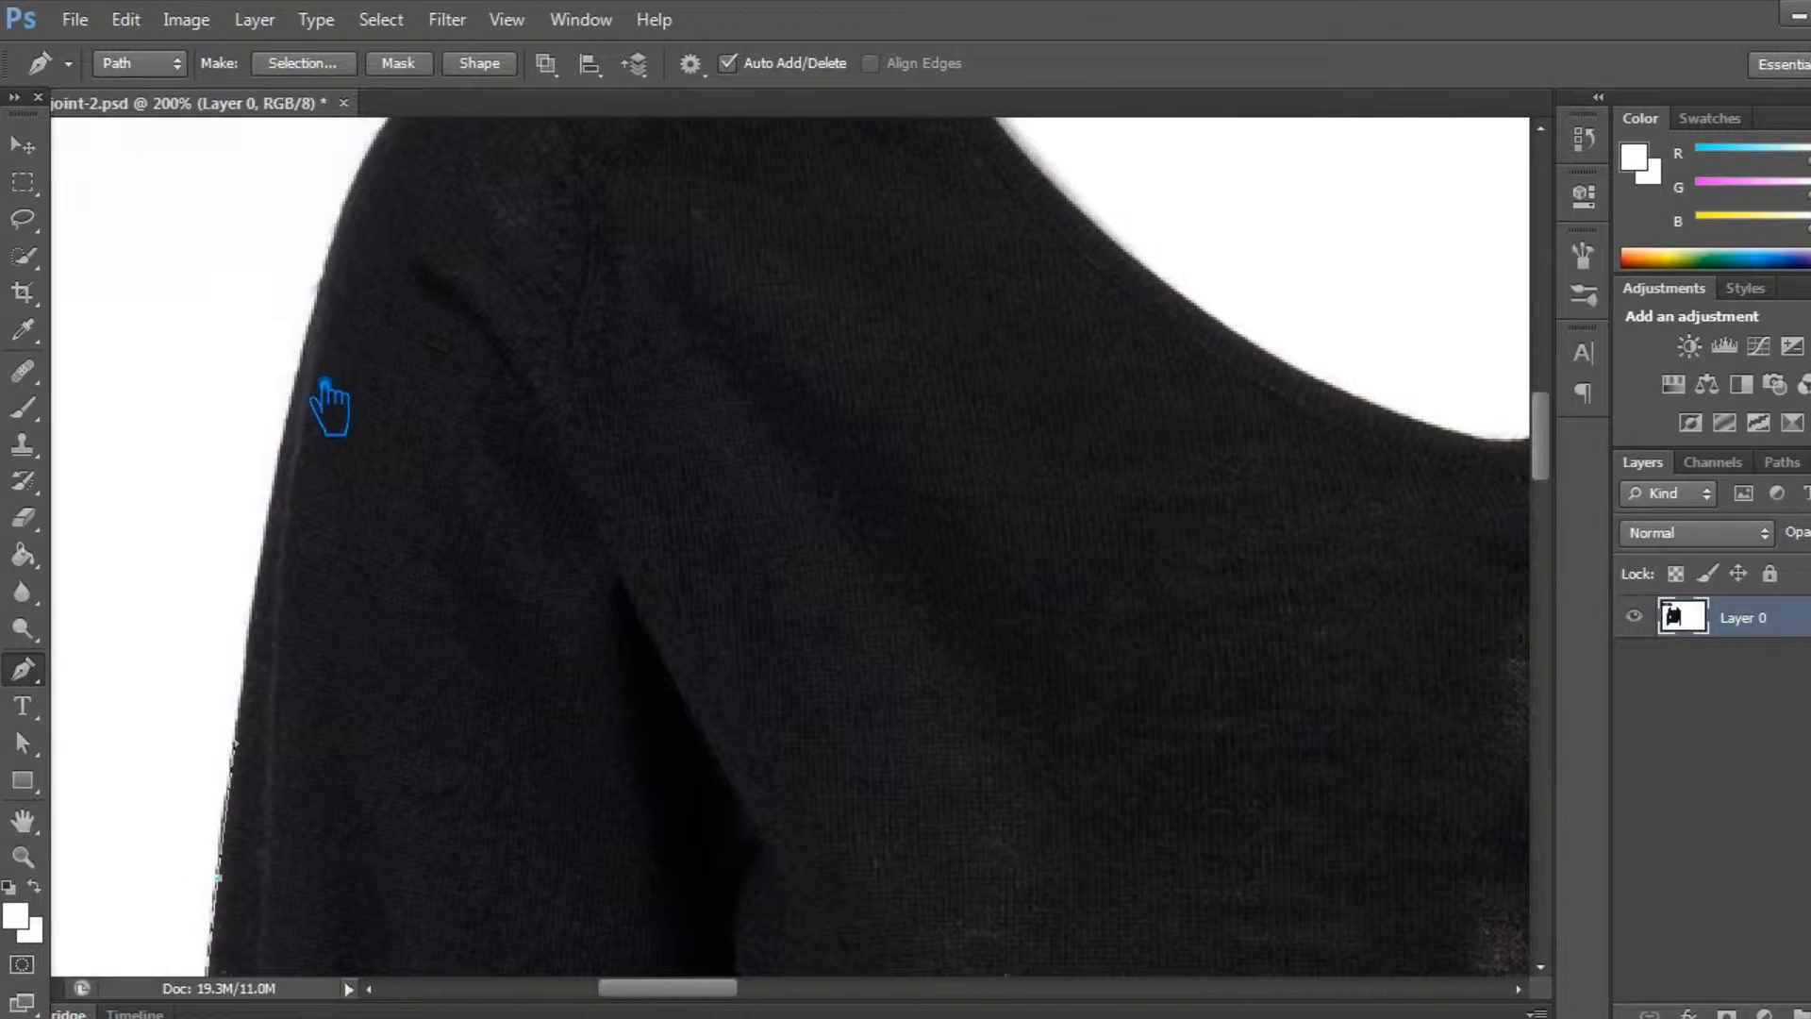
# Trace the path over the left shoulder to the pointed tip at the neck.
pyautogui.moveTo(356, 291); pyautogui.dragTo(377, 453)
pyautogui.click(361, 415)
pyautogui.moveTo(639, 304); pyautogui.dragTo(872, 194)
pyautogui.click(792, 263)
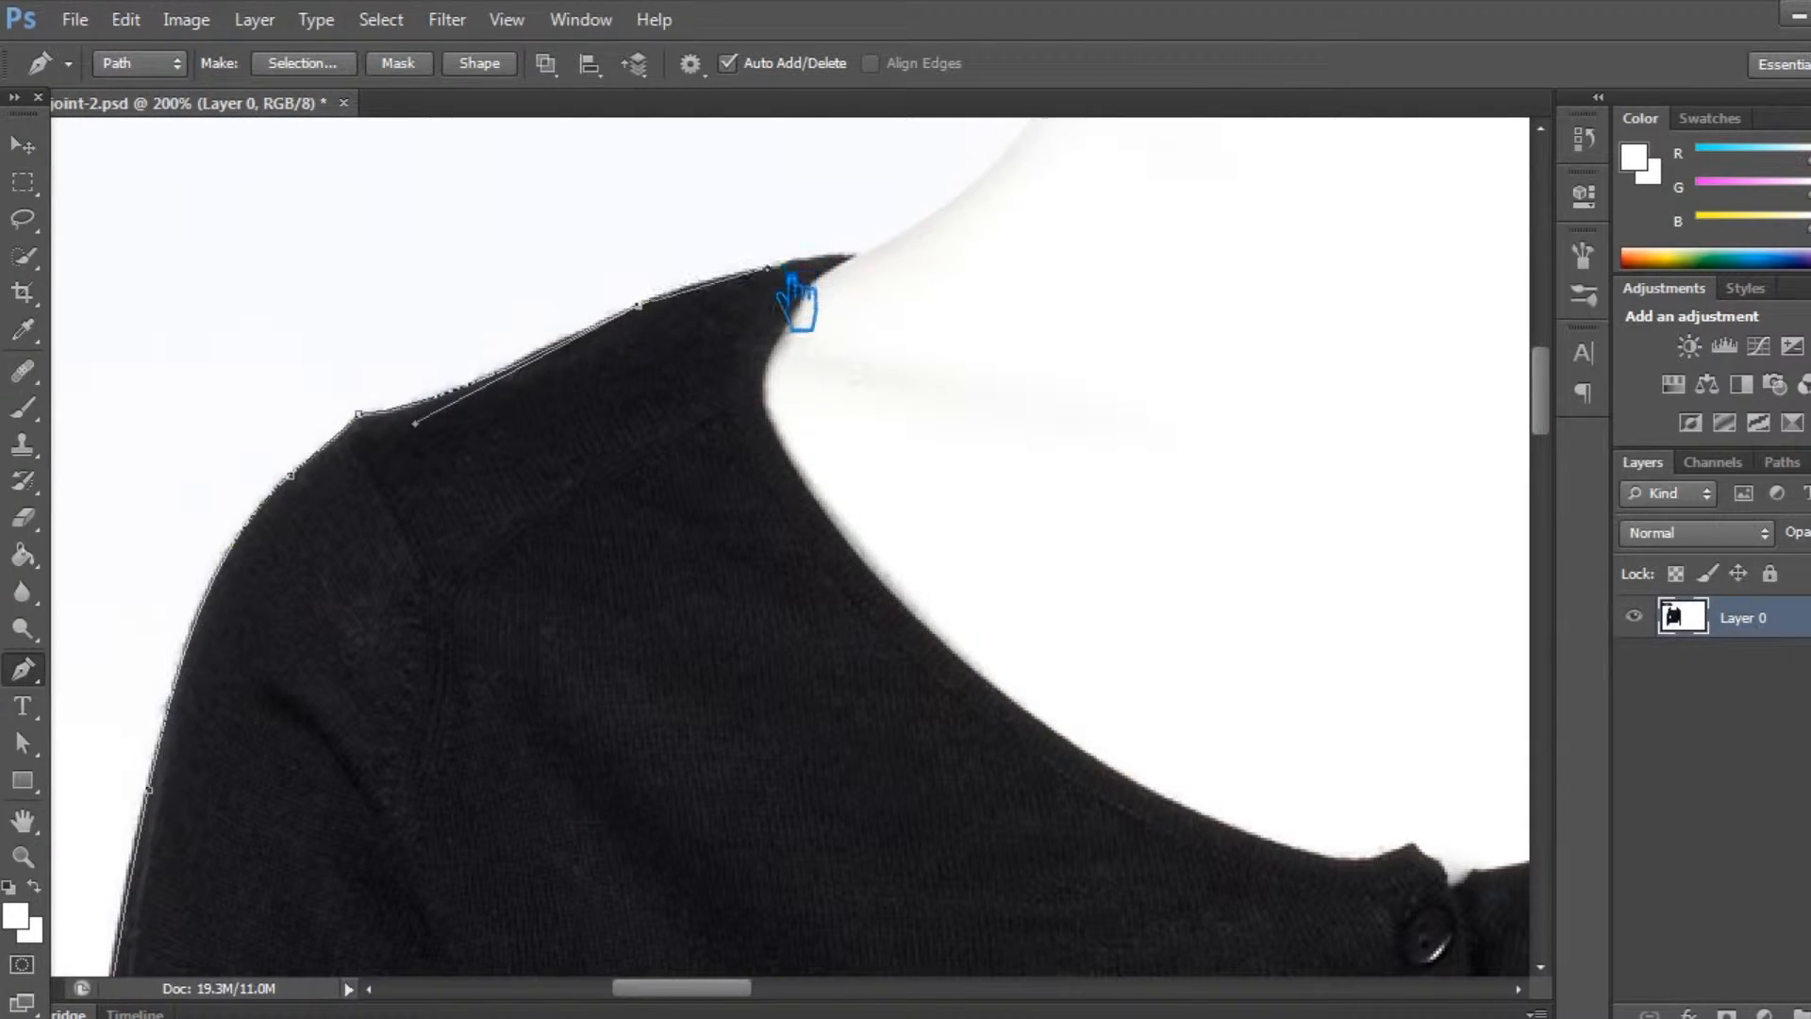
pyautogui.moveTo(854, 257); pyautogui.dragTo(888, 269)
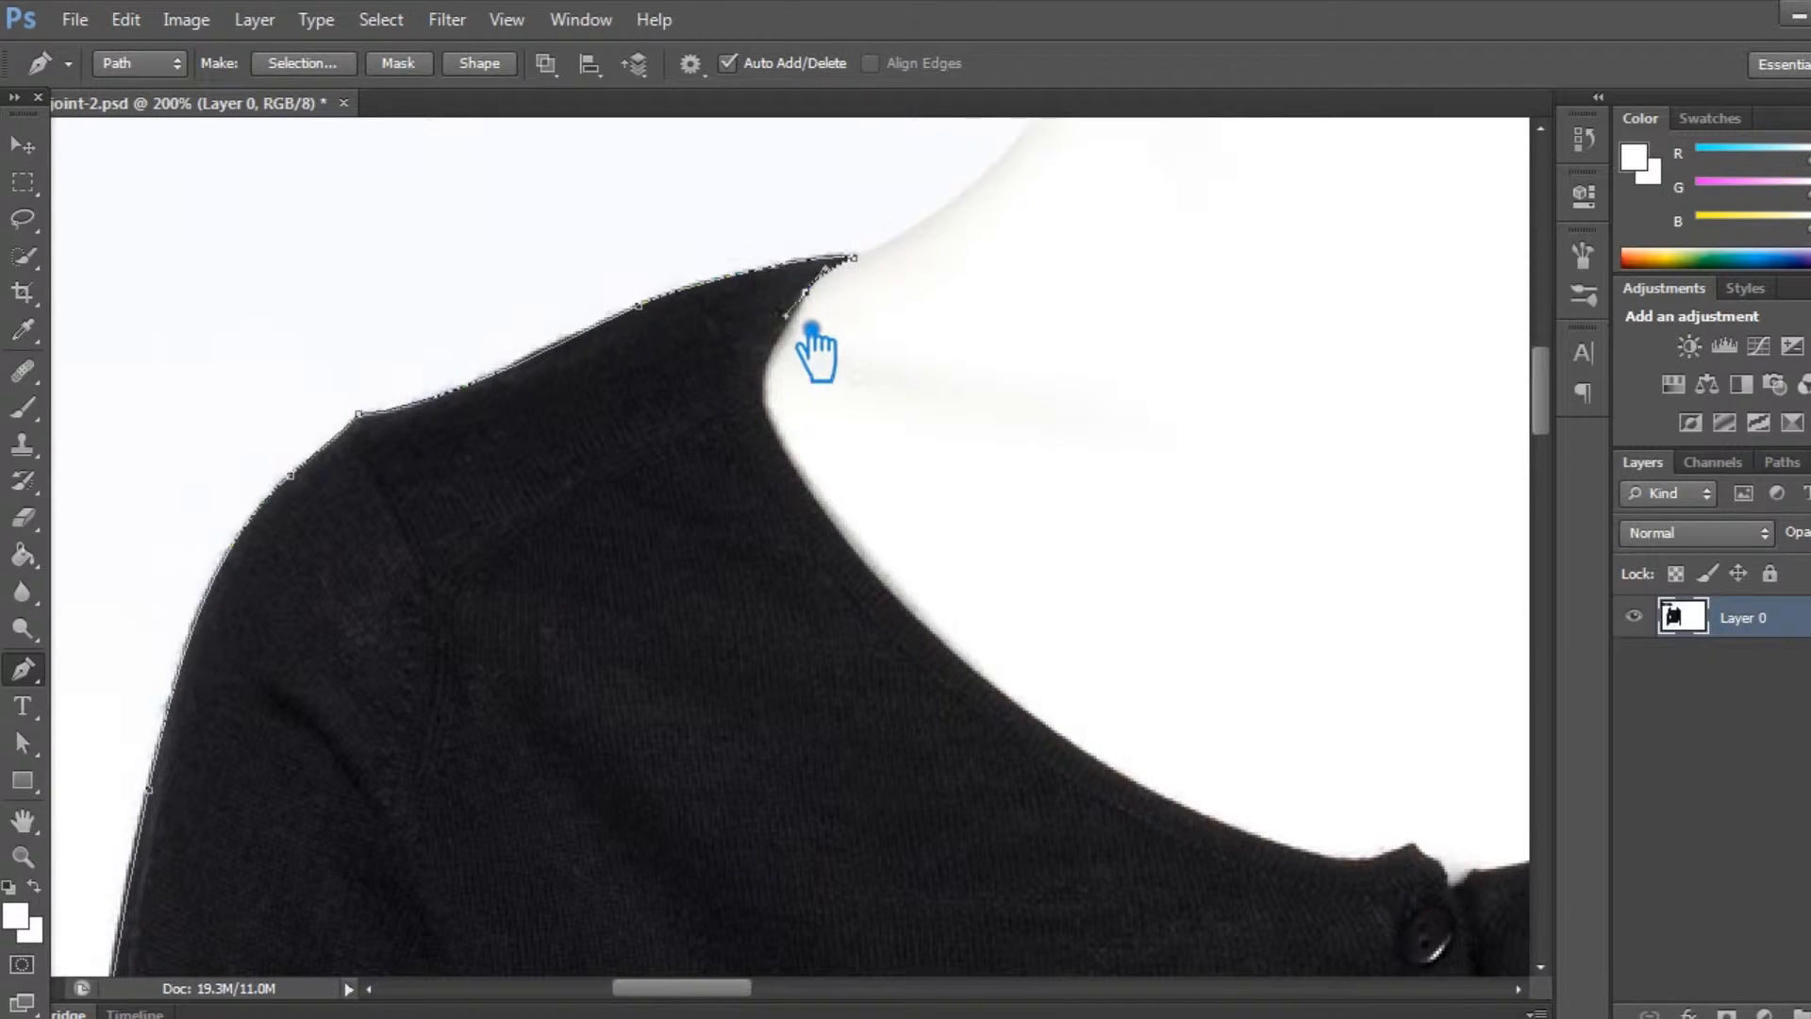
# Trace the curved neckline down past the top button and up the other side.
pyautogui.moveTo(957, 649); pyautogui.dragTo(1110, 789)
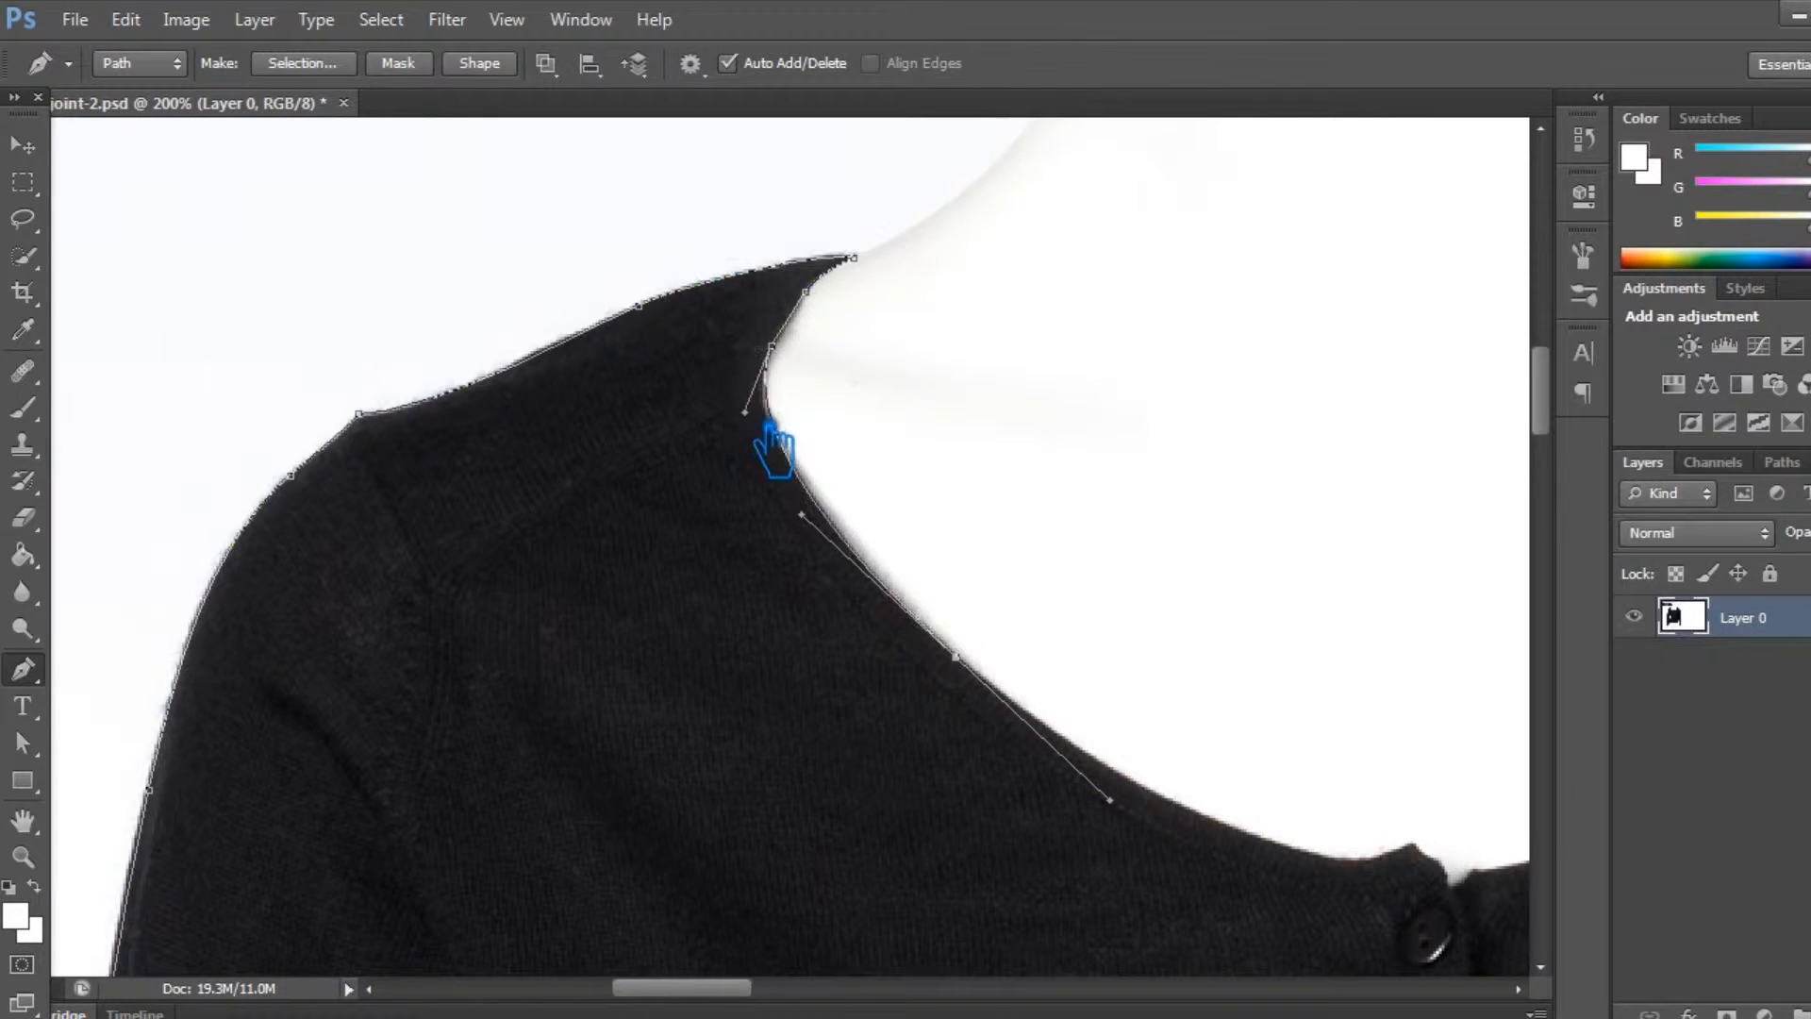
pyautogui.moveTo(953, 703); pyautogui.dragTo(425, 476)
pyautogui.moveTo(830, 623); pyautogui.dragTo(887, 613)
pyautogui.click(886, 611)
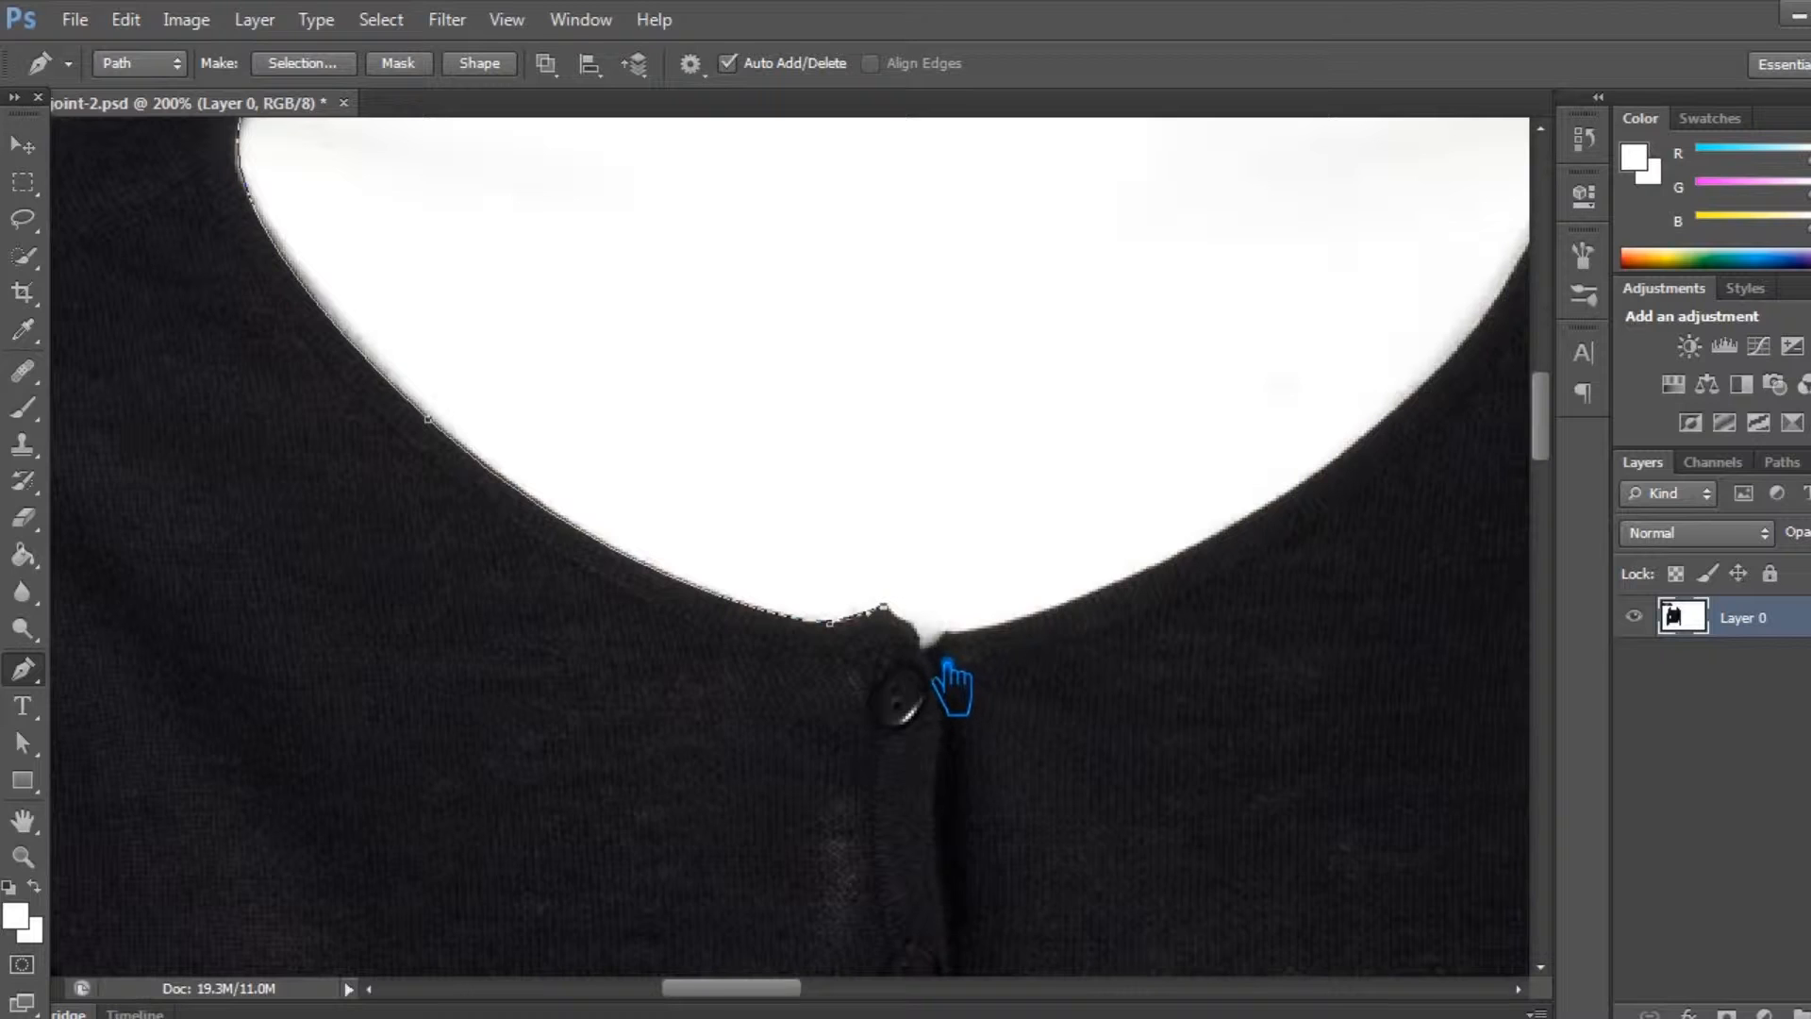
pyautogui.moveTo(661, 491); pyautogui.dragTo(931, 255)
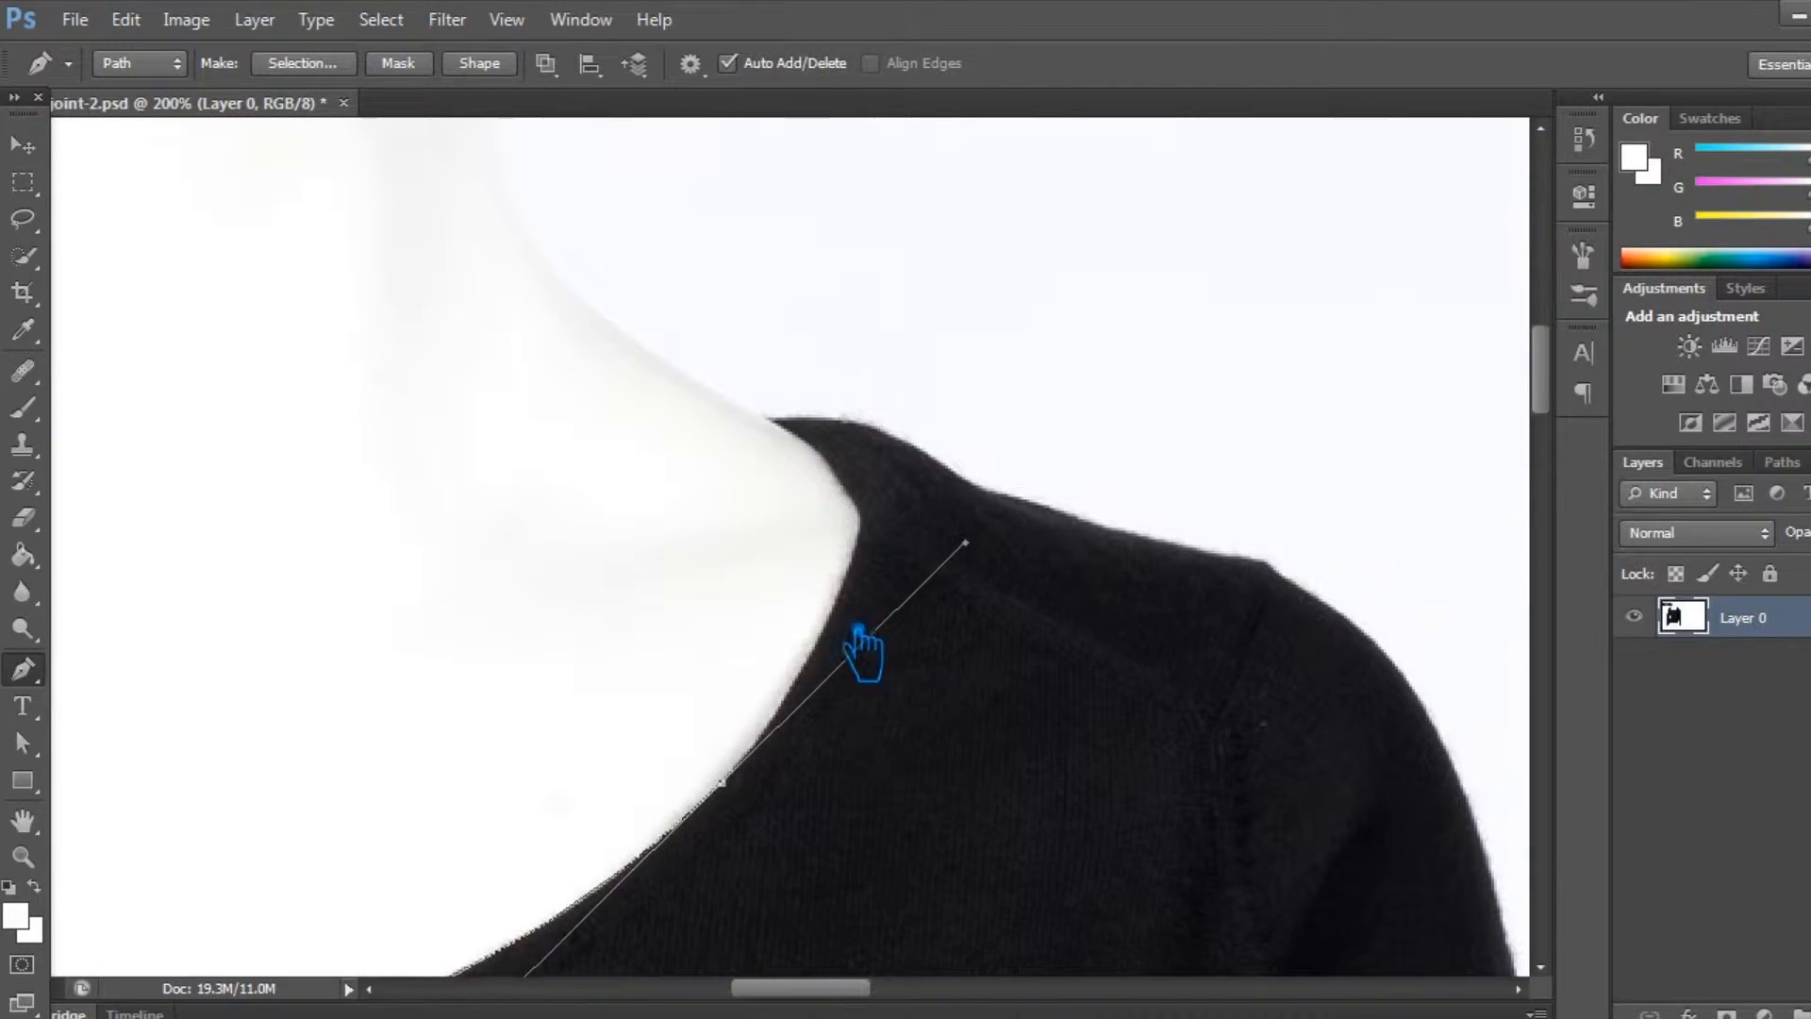
# Carry the path around the right neckline tip and over the right shoulder to the upper sleeve.
pyautogui.moveTo(863, 514); pyautogui.dragTo(1027, 538)
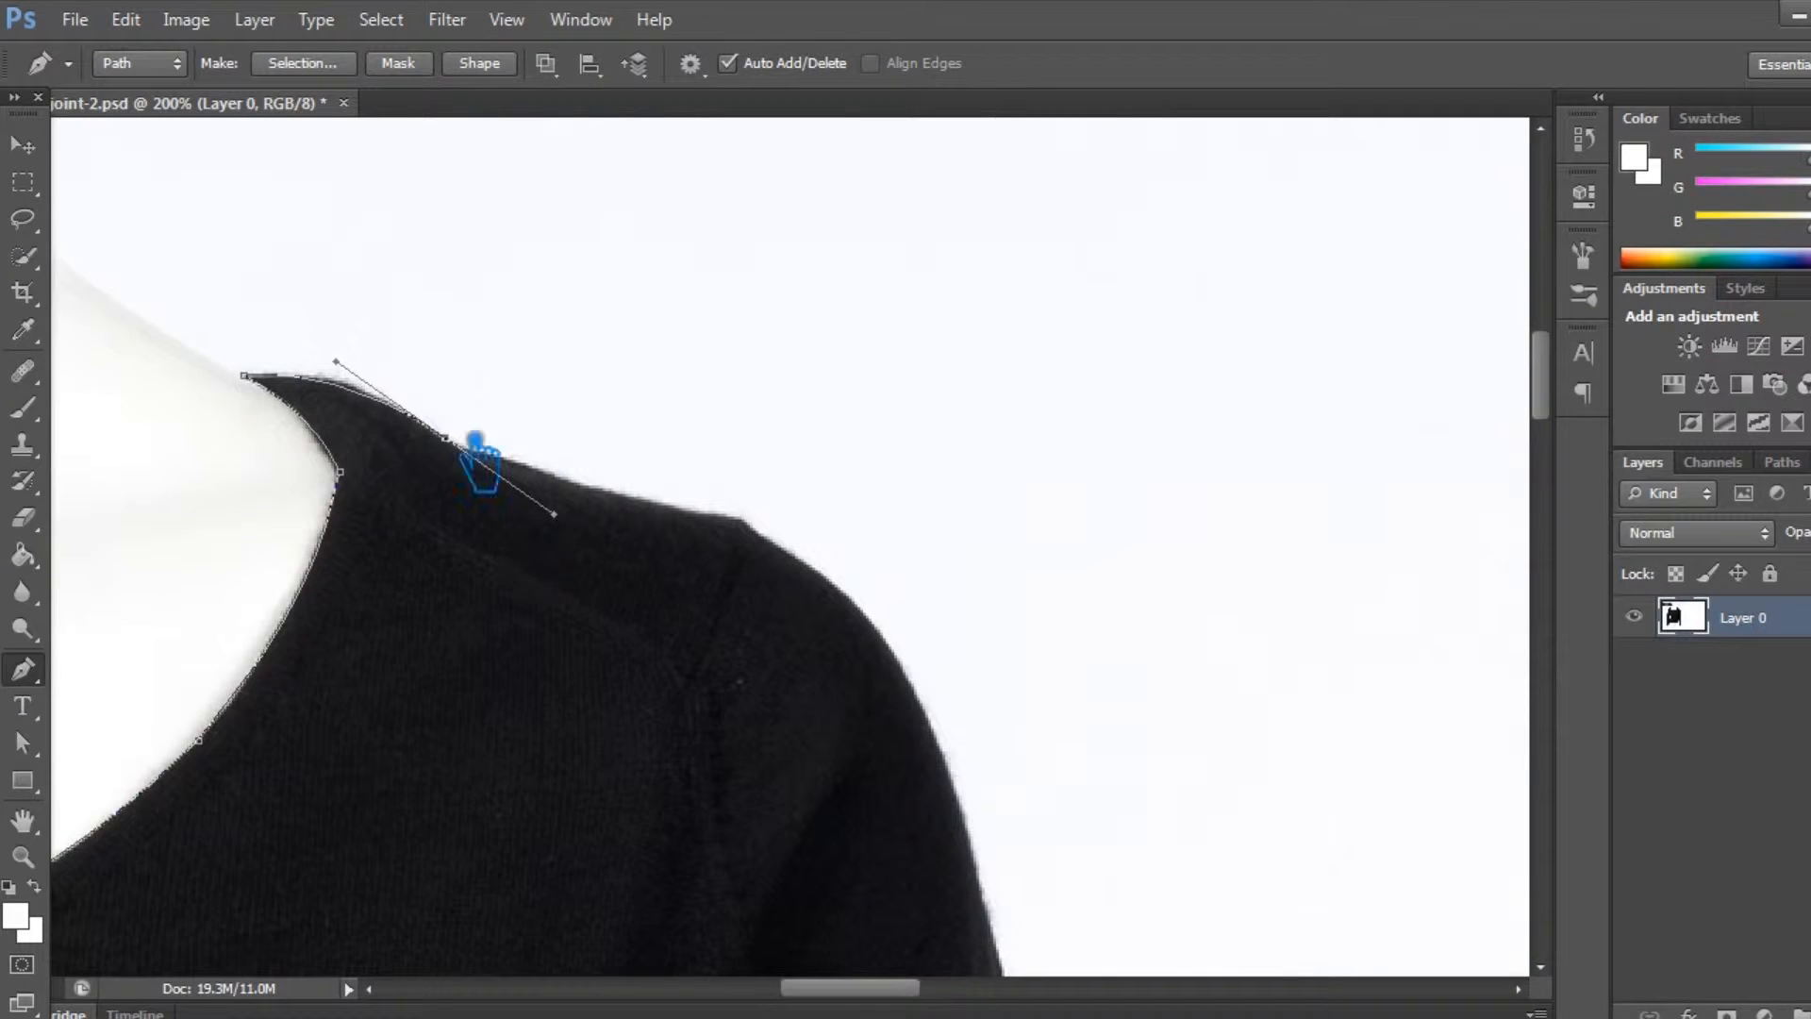
pyautogui.moveTo(485, 456); pyautogui.dragTo(554, 514)
pyautogui.moveTo(741, 519); pyautogui.dragTo(855, 550)
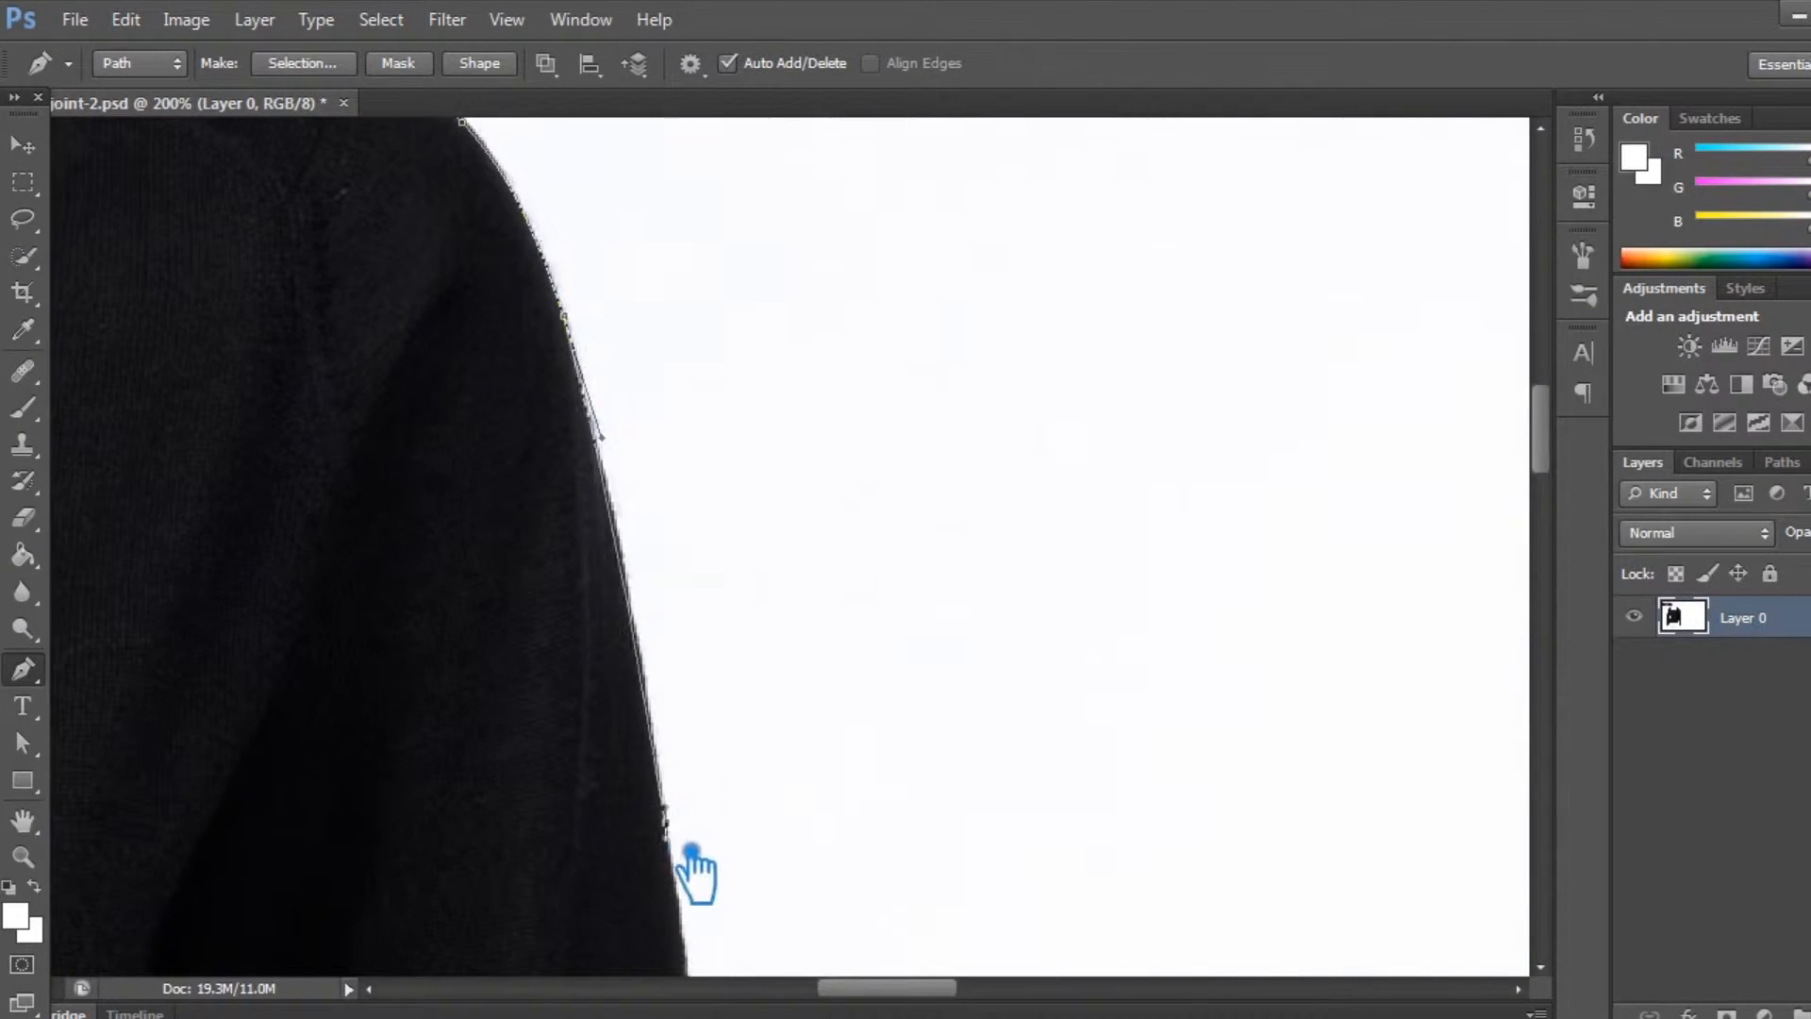
# Trace the outer edge of the right sleeve down to the wrist and across the cuff opening.
pyautogui.scroll(-5, 694, 867)
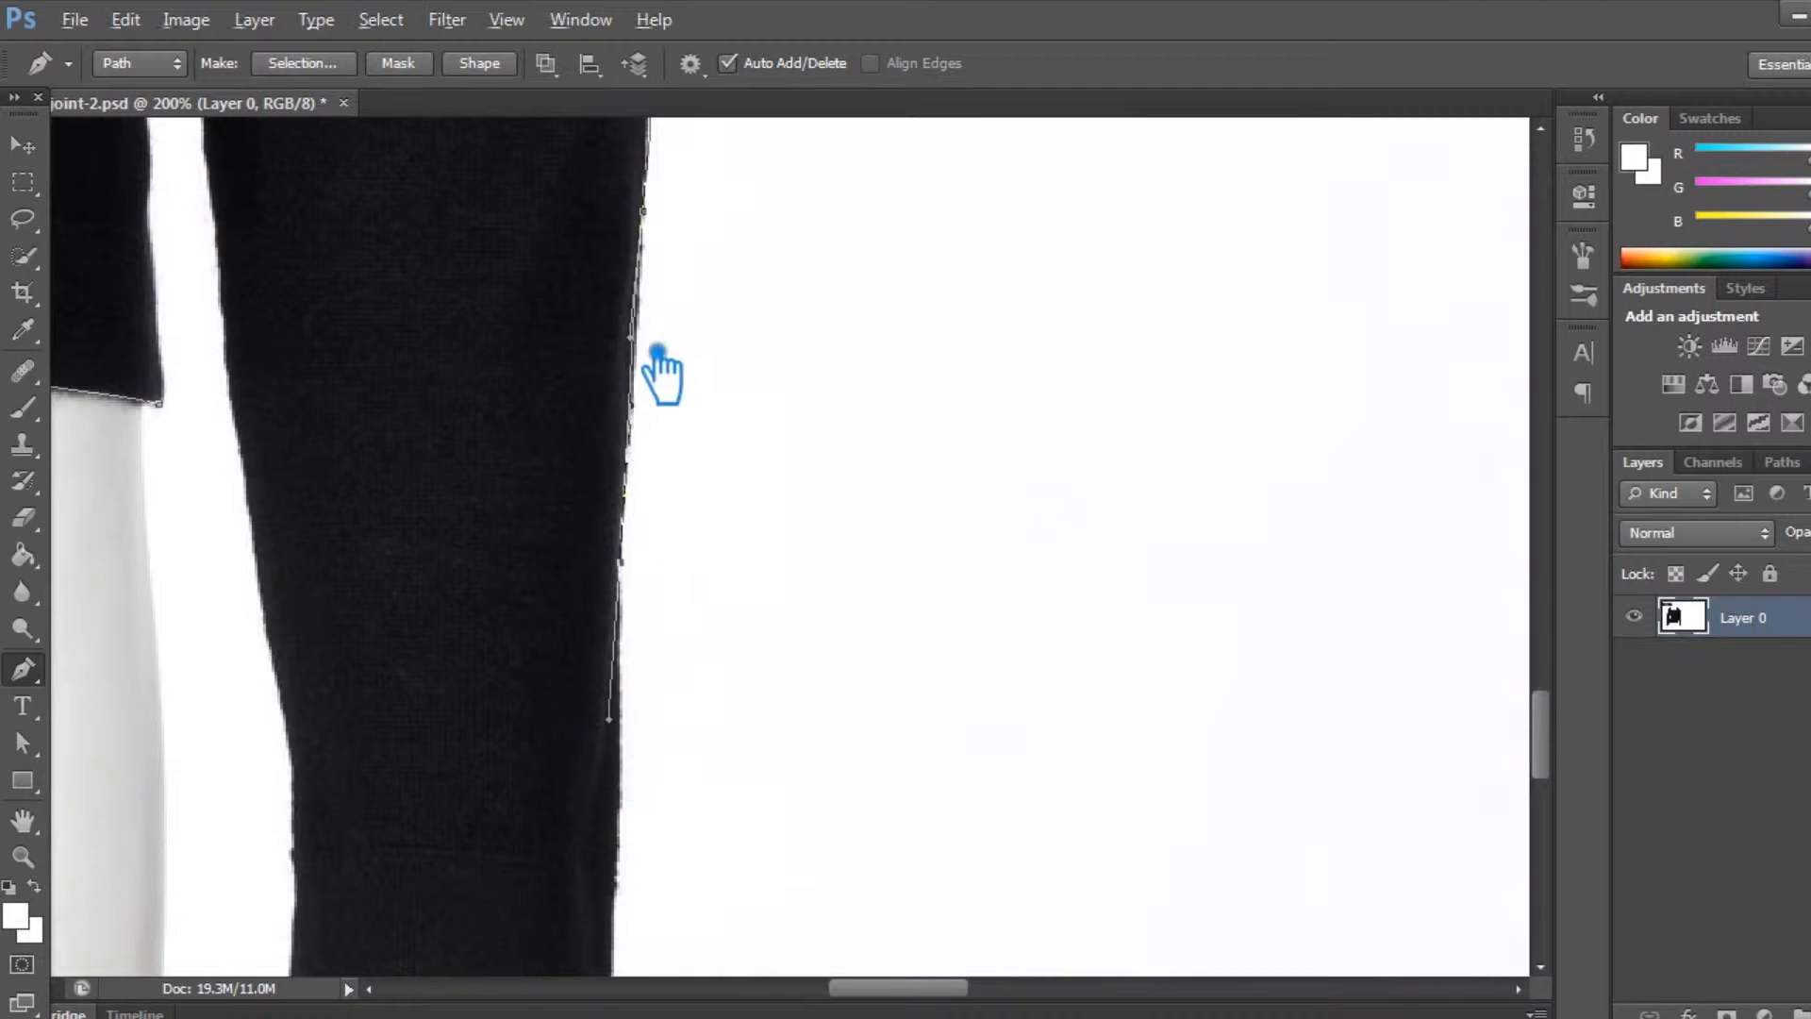
pyautogui.scroll(-5, 651, 415)
pyautogui.click(610, 589)
pyautogui.click(605, 689)
pyautogui.click(607, 741)
pyautogui.click(613, 769)
pyautogui.moveTo(569, 743); pyautogui.dragTo(523, 729)
pyautogui.moveTo(317, 723); pyautogui.dragTo(219, 677)
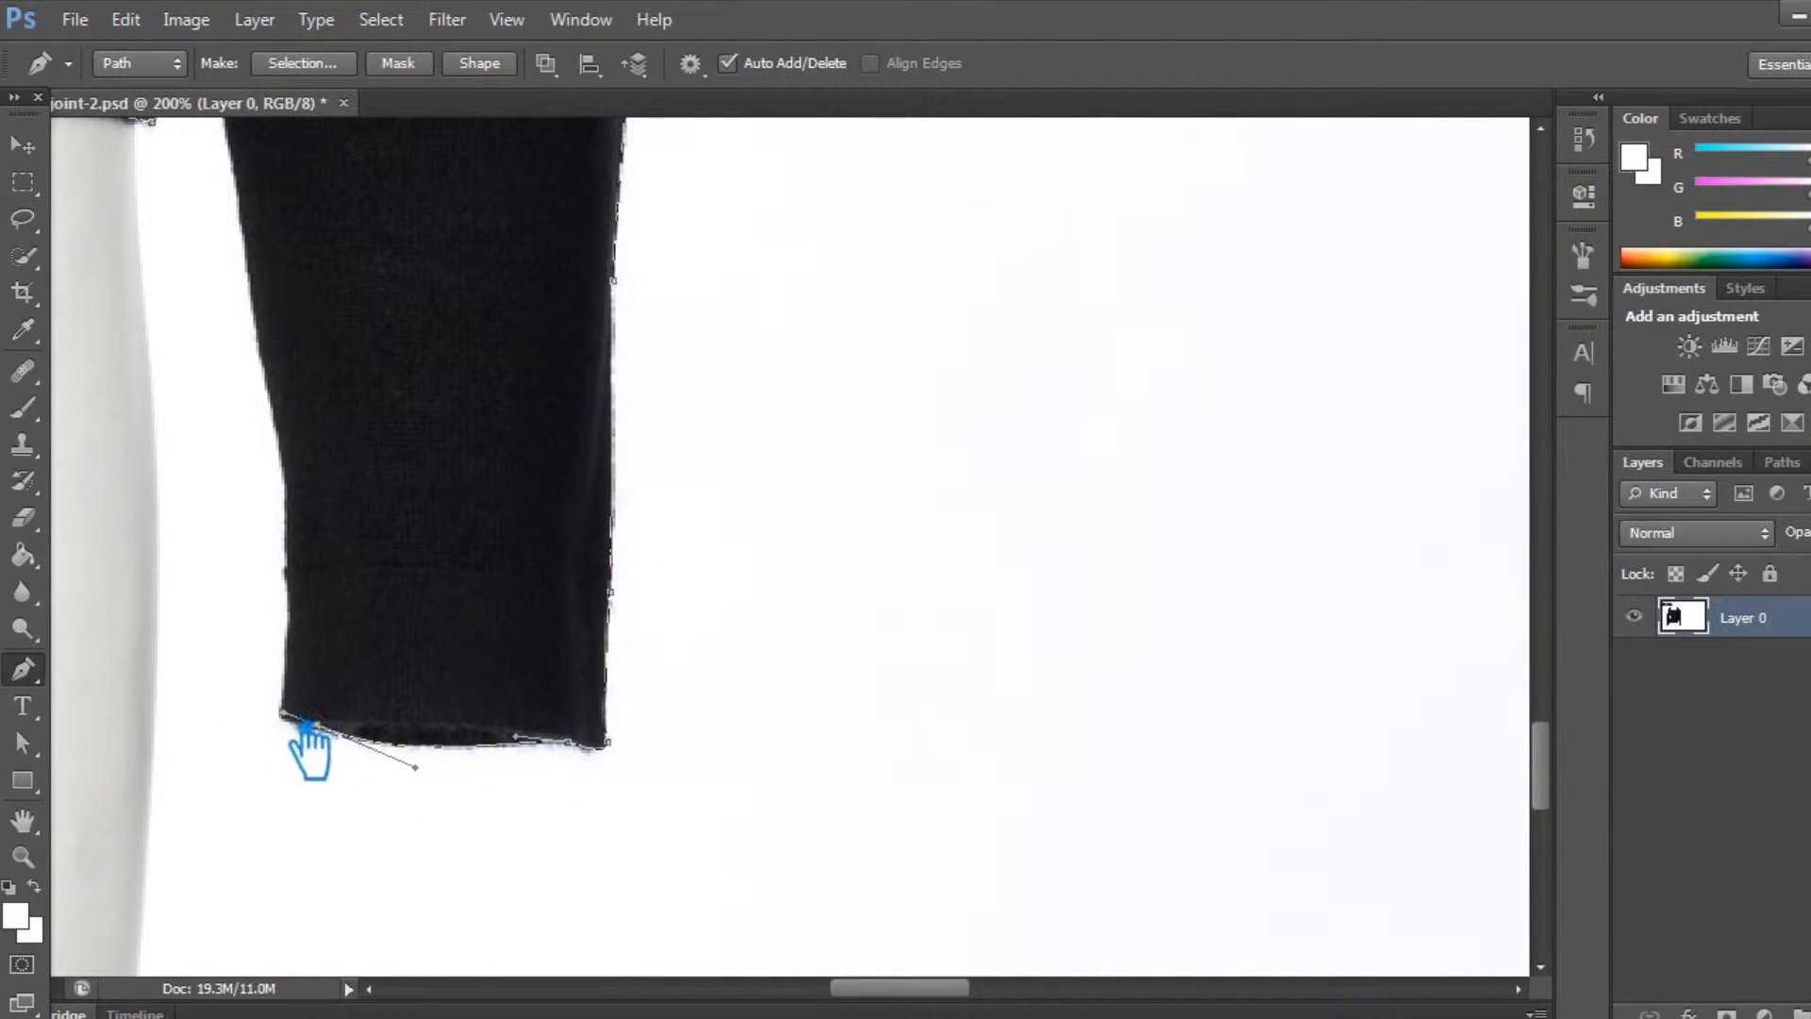
# Trace the inner edge of the right sleeve from the cuff up to the top of the gap.
pyautogui.moveTo(288, 509); pyautogui.dragTo(483, 738)
pyautogui.moveTo(413, 364); pyautogui.dragTo(389, 170)
pyautogui.moveTo(389, 171); pyautogui.dragTo(429, 744)
pyautogui.moveTo(408, 315); pyautogui.dragTo(440, 162)
pyautogui.moveTo(542, 236); pyautogui.dragTo(756, 733)
pyautogui.click(621, 545)
pyautogui.moveTo(648, 642); pyautogui.dragTo(625, 602)
pyautogui.hotkey('ctrl', 'z')
pyautogui.moveTo(596, 844); pyautogui.dragTo(680, 226)
pyautogui.moveTo(695, 182); pyautogui.dragTo(834, 692)
pyautogui.moveTo(660, 236); pyautogui.dragTo(727, 813)
pyautogui.moveTo(626, 249); pyautogui.dragTo(692, 307)
# Trace the body's right edge down to the hem corner to complete the cardigan outline.
pyautogui.moveTo(678, 808); pyautogui.dragTo(512, 335)
pyautogui.moveTo(735, 799); pyautogui.dragTo(630, 413)
pyautogui.moveTo(663, 558); pyautogui.dragTo(613, 417)
pyautogui.moveTo(622, 489); pyautogui.dragTo(644, 588)
pyautogui.moveTo(607, 708); pyautogui.dragTo(579, 534)
pyautogui.hotkey('ctrl', 'z')
pyautogui.moveTo(651, 660); pyautogui.dragTo(661, 681)
pyautogui.moveTo(620, 746); pyautogui.dragTo(605, 509)
pyautogui.moveTo(656, 510); pyautogui.dragTo(664, 673)
pyautogui.moveTo(698, 766); pyautogui.dragTo(695, 849)
pyautogui.hotkey('ctrl', '0')
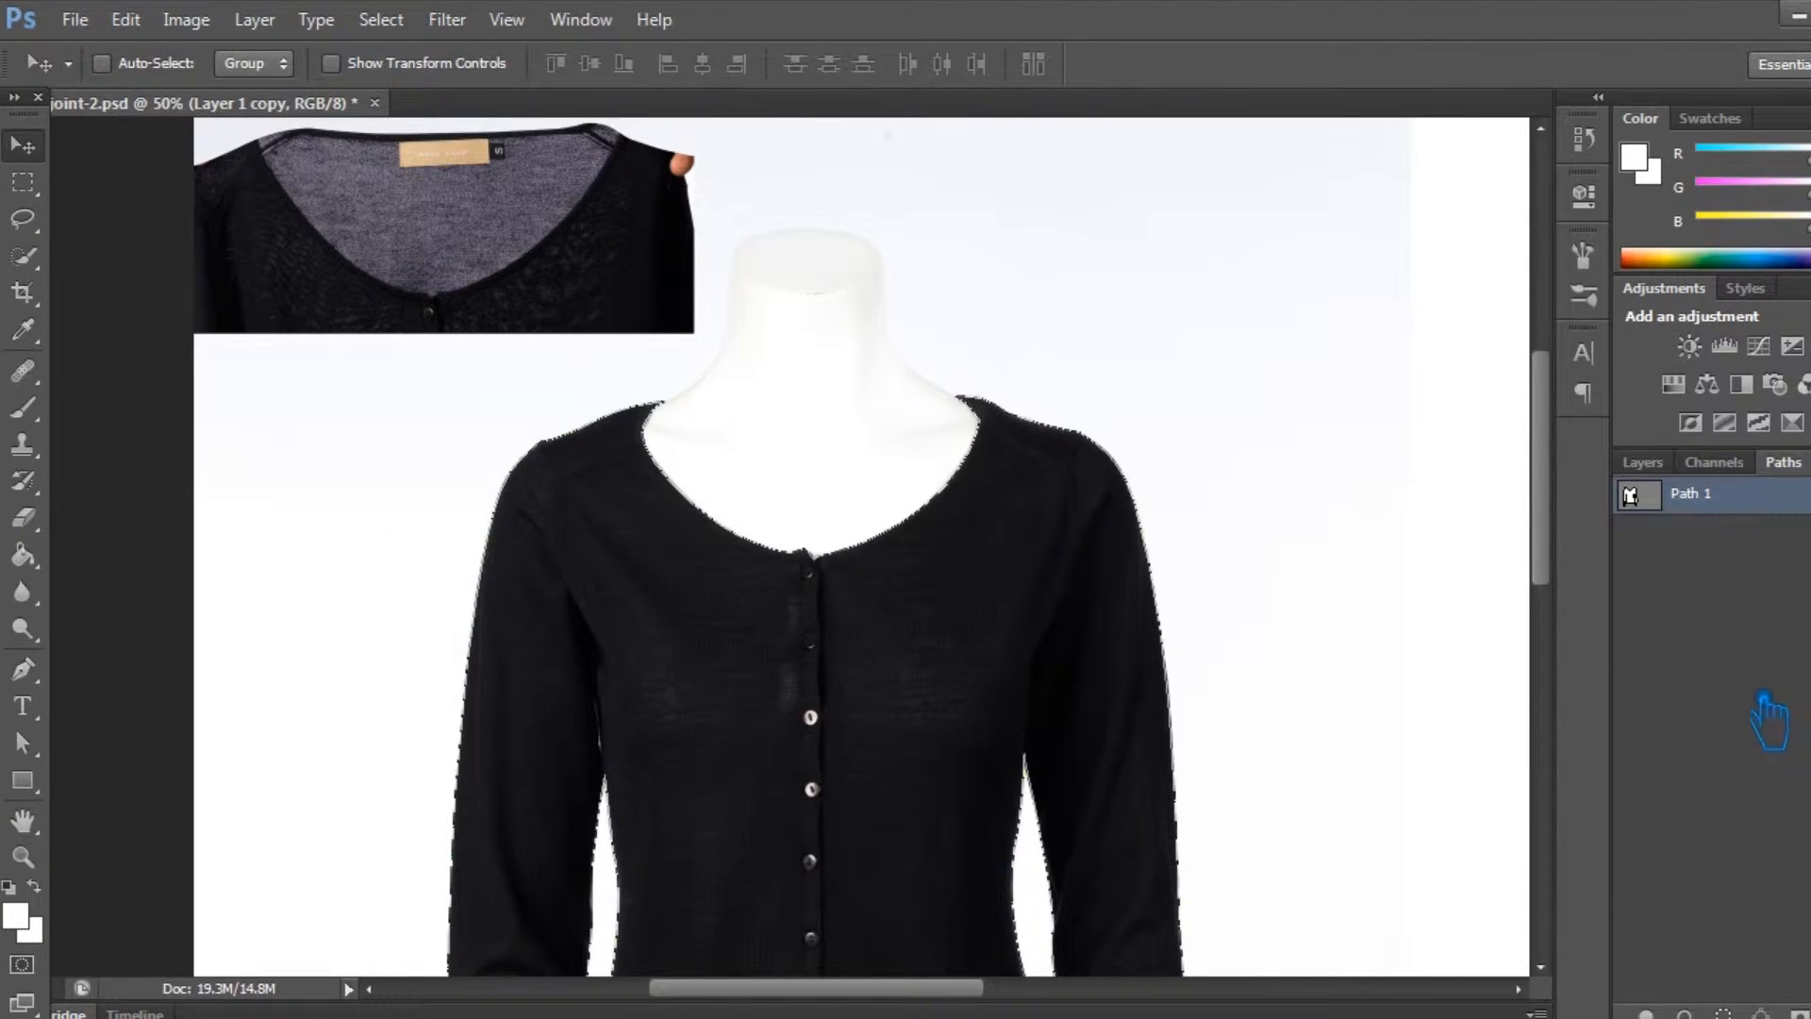
# Duplicate Path 1, deselect the paths and save the document.
pyautogui.rightClick(1721, 495)
pyautogui.click(1736, 507)
pyautogui.press('Return')
pyautogui.click(1779, 728)
pyautogui.hotkey('ctrl', 's')
# Clear the contents of Layer 1 copy, drop the selection and delete that layer.
pyautogui.click(1643, 462)
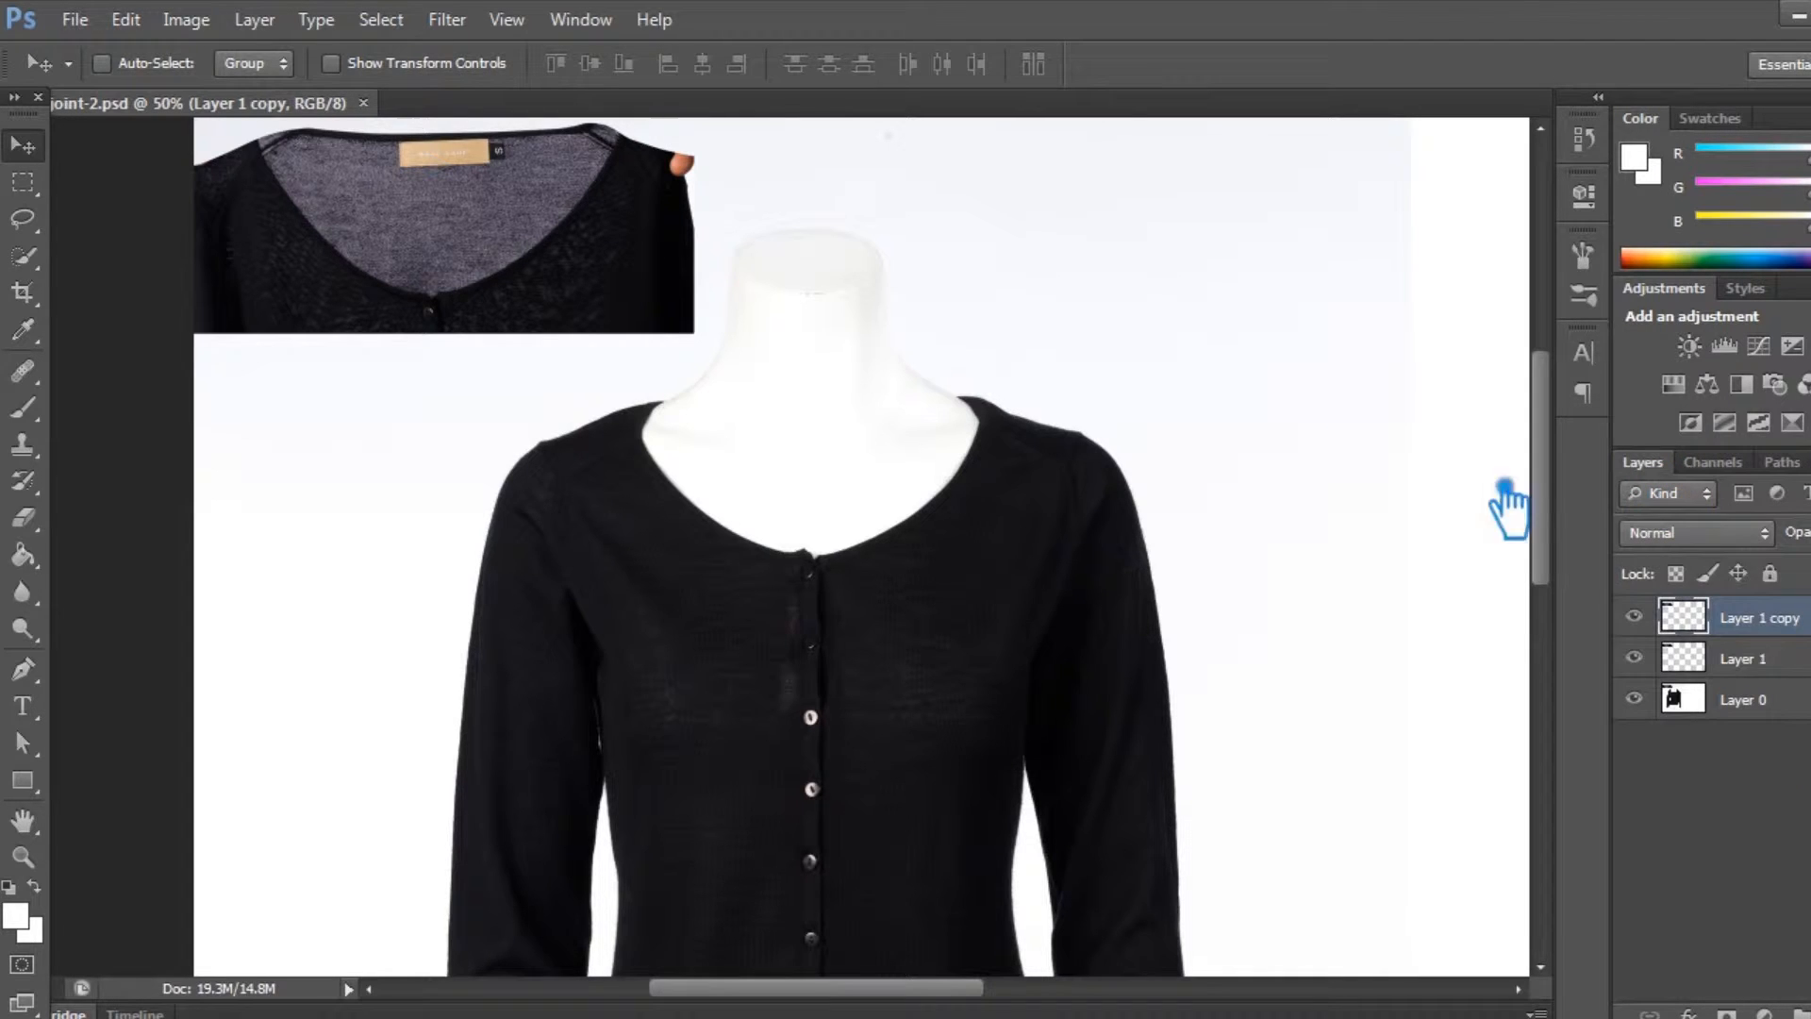
pyautogui.click(1668, 625)
pyautogui.click(1767, 670)
pyautogui.click(1786, 619)
pyautogui.press('Delete')
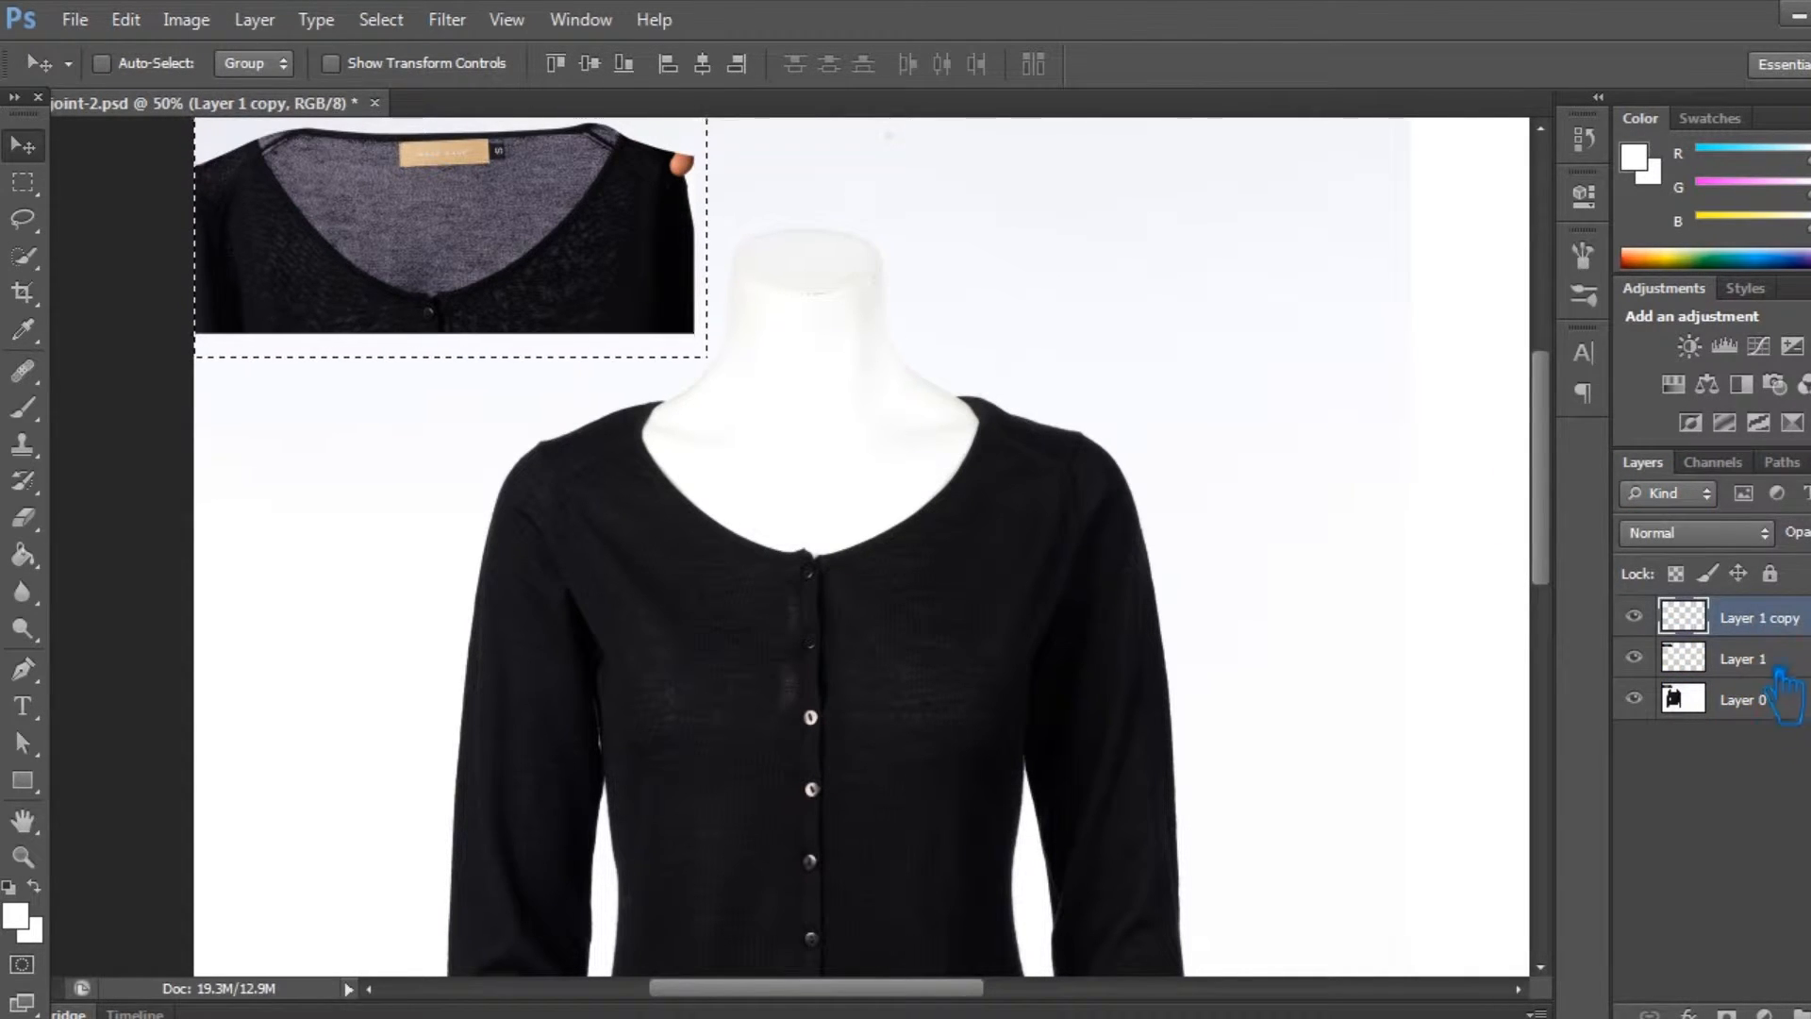
pyautogui.click(1743, 698)
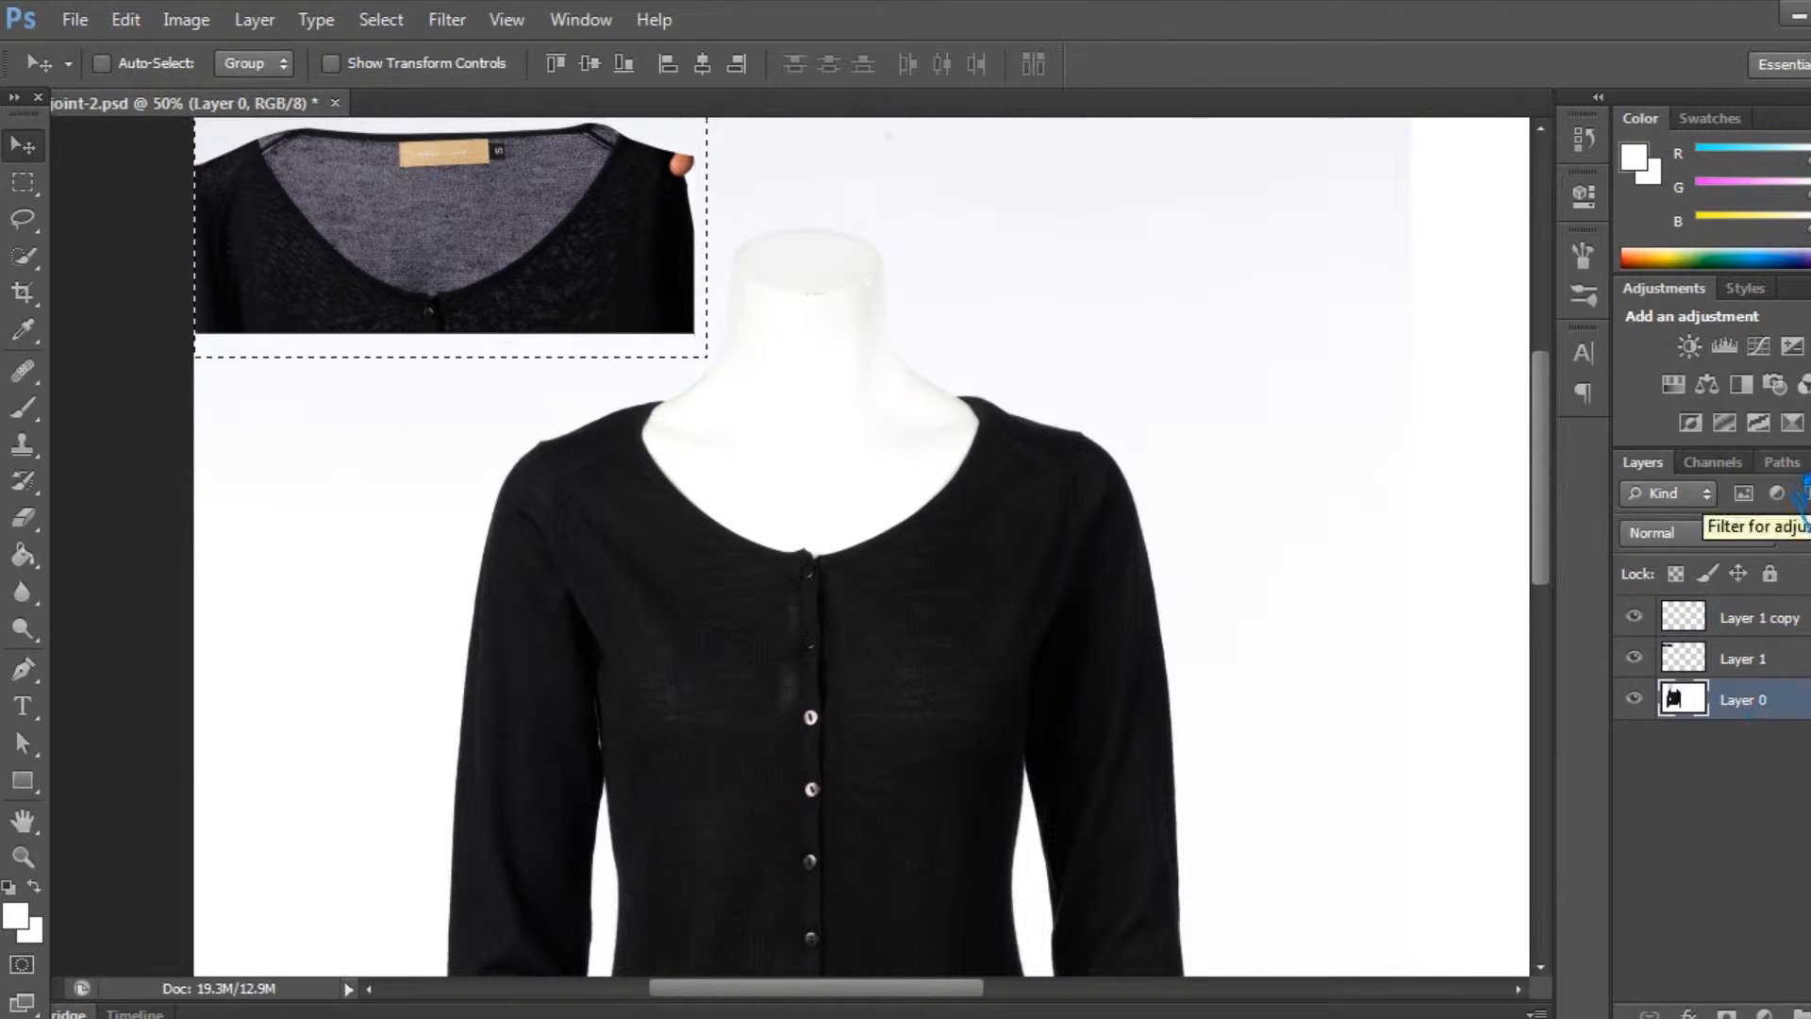
pyautogui.click(1781, 619)
pyautogui.hotkey('ctrl', 'd')
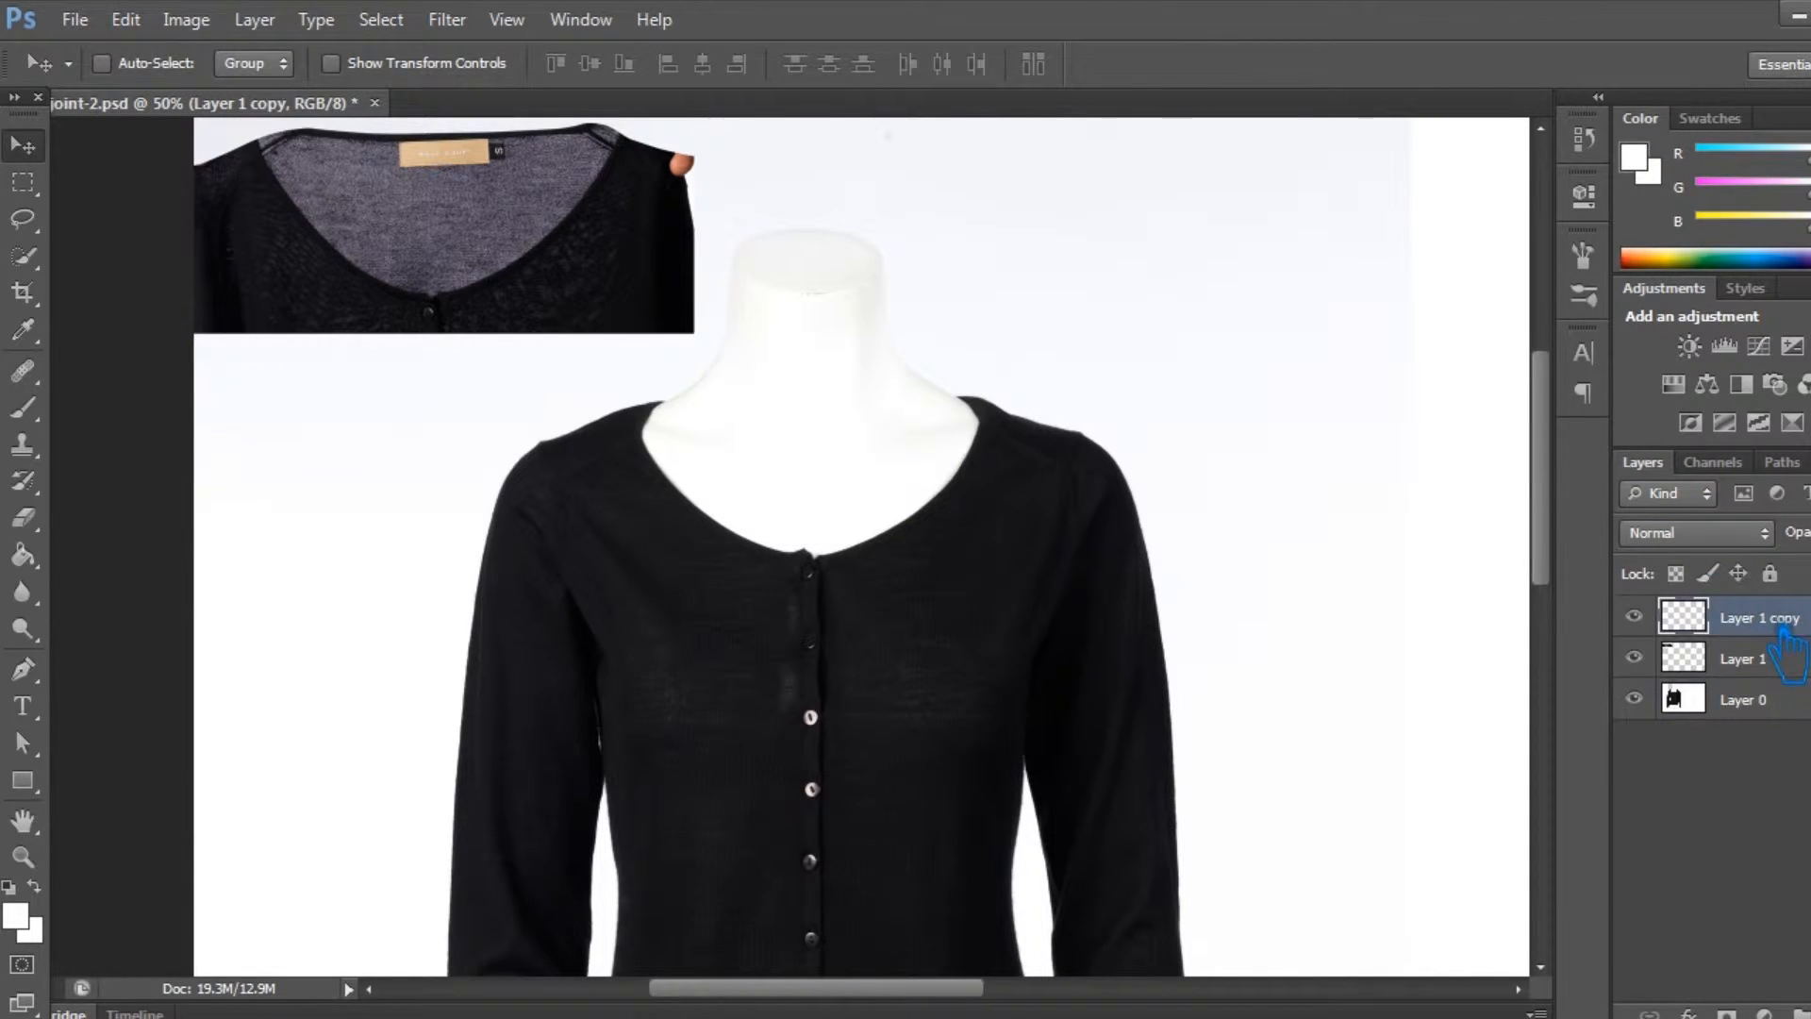
pyautogui.press('Delete')
# Convert Path 1 copy into a selection of the cardigan.
pyautogui.click(1782, 462)
pyautogui.moveTo(1665, 527); pyautogui.dragTo(1723, 510)
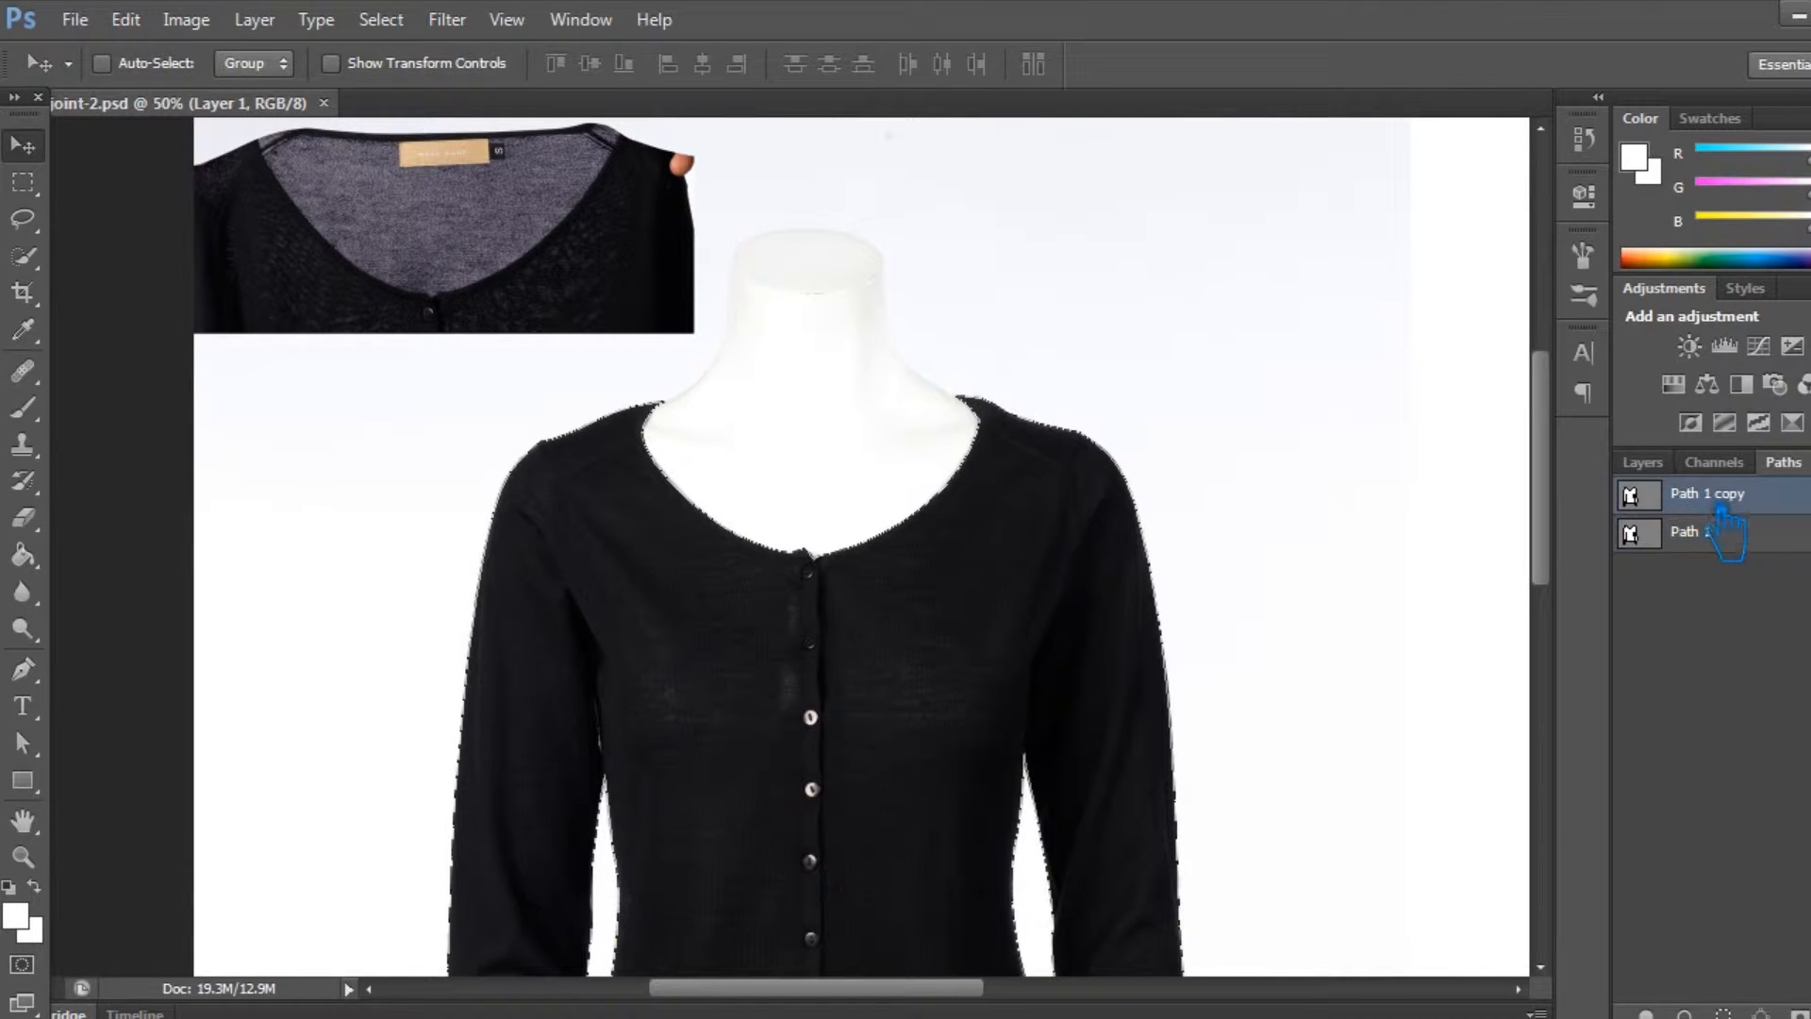
pyautogui.hotkey('ctrl', 'Return')
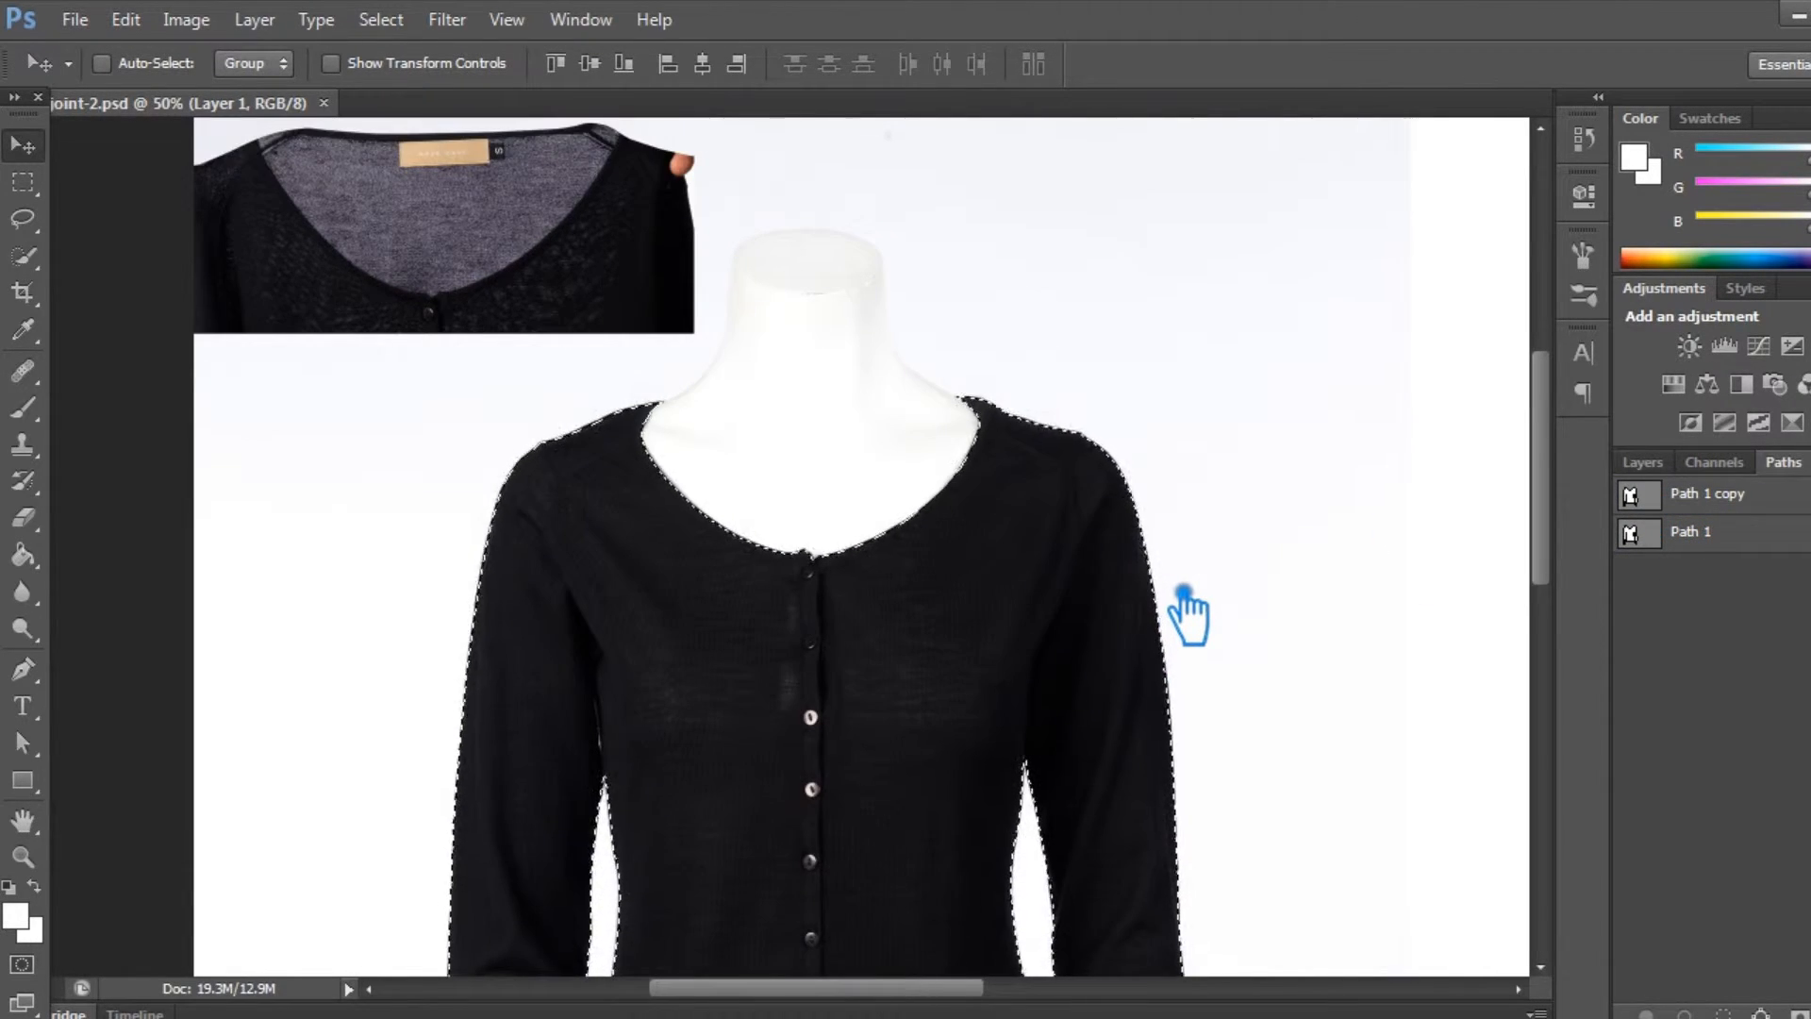
# Invert the selection, delete the mannequin and background from Layer 0, and deselect.
pyautogui.hotkey('ctrl', '-')
pyautogui.hotkey('ctrl', '-')
pyautogui.hotkey('ctrl', 'shift', 'i')
pyautogui.click(1642, 463)
pyautogui.click(1777, 665)
pyautogui.press('Delete')
pyautogui.hotkey('ctrl', 'd')
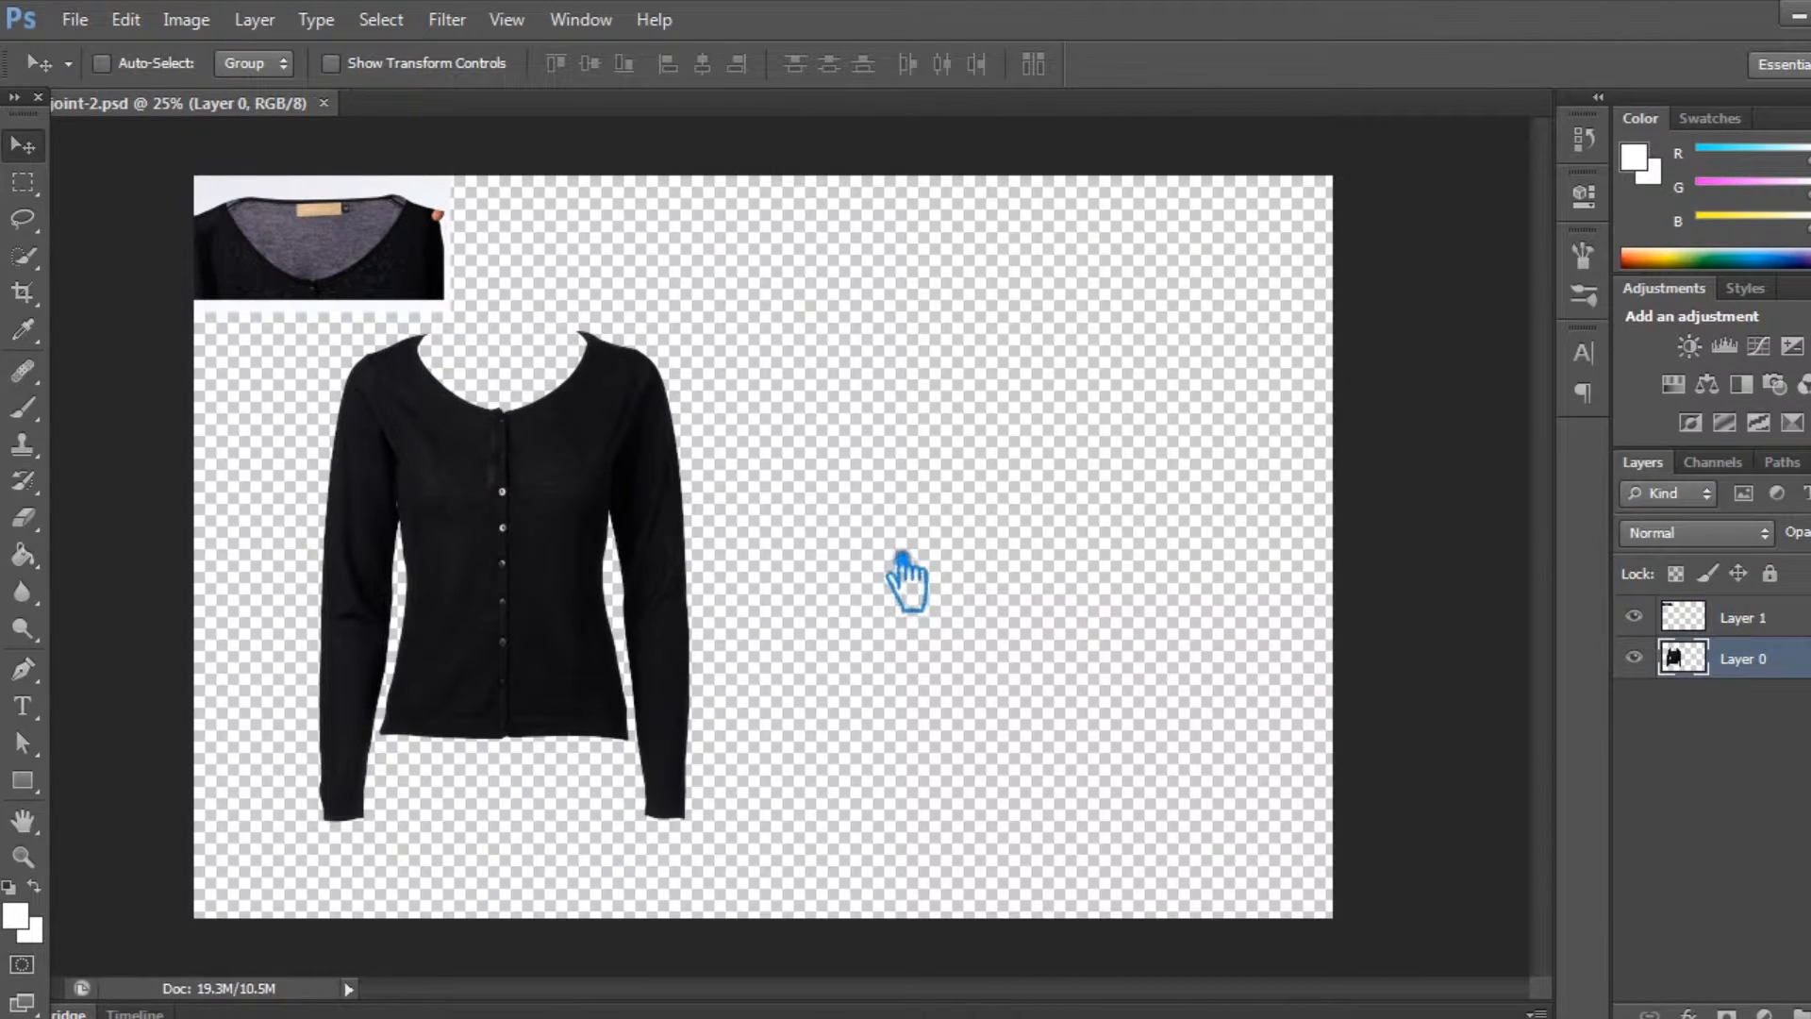
# Move the inner-collar photo on Layer 1 to the empty canvas beside the cardigan.
pyautogui.click(1797, 464)
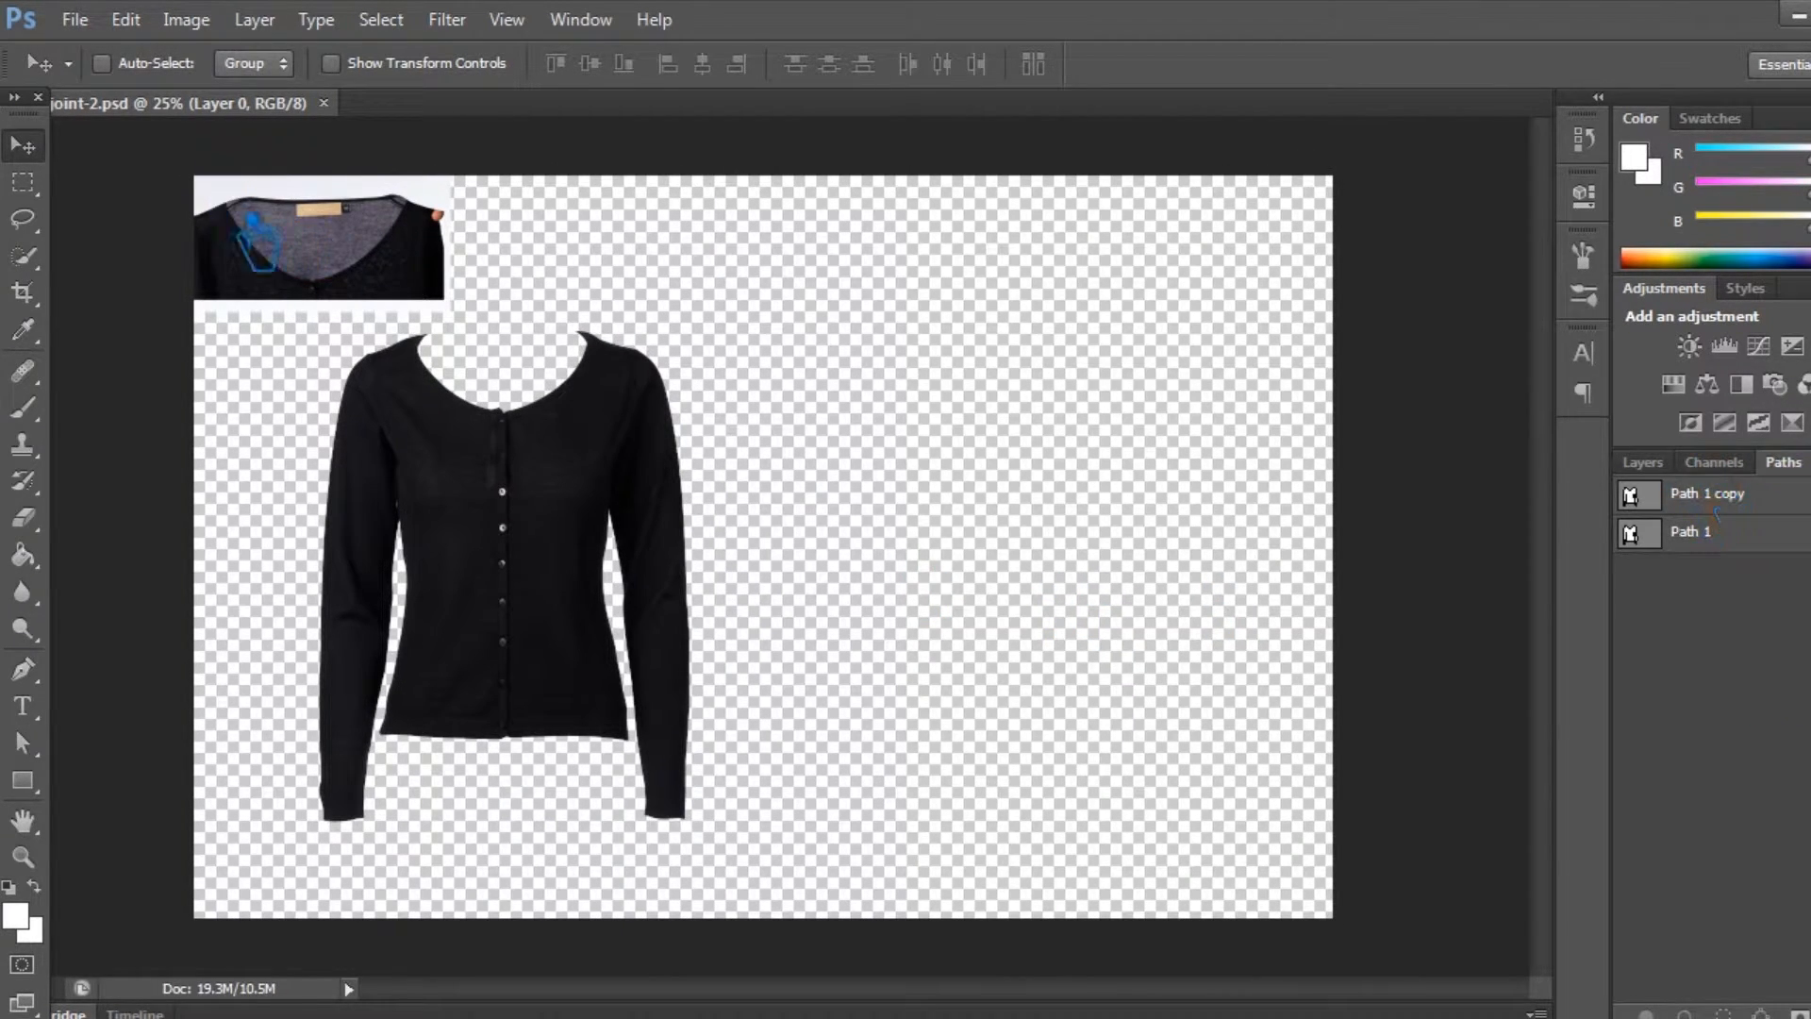
pyautogui.click(1639, 461)
pyautogui.moveTo(406, 256); pyautogui.dragTo(1028, 521)
pyautogui.hotkey('ctrl', '+')
pyautogui.hotkey('ctrl', '+')
pyautogui.hotkey('ctrl', '+')
pyautogui.moveTo(1167, 490); pyautogui.dragTo(829, 491)
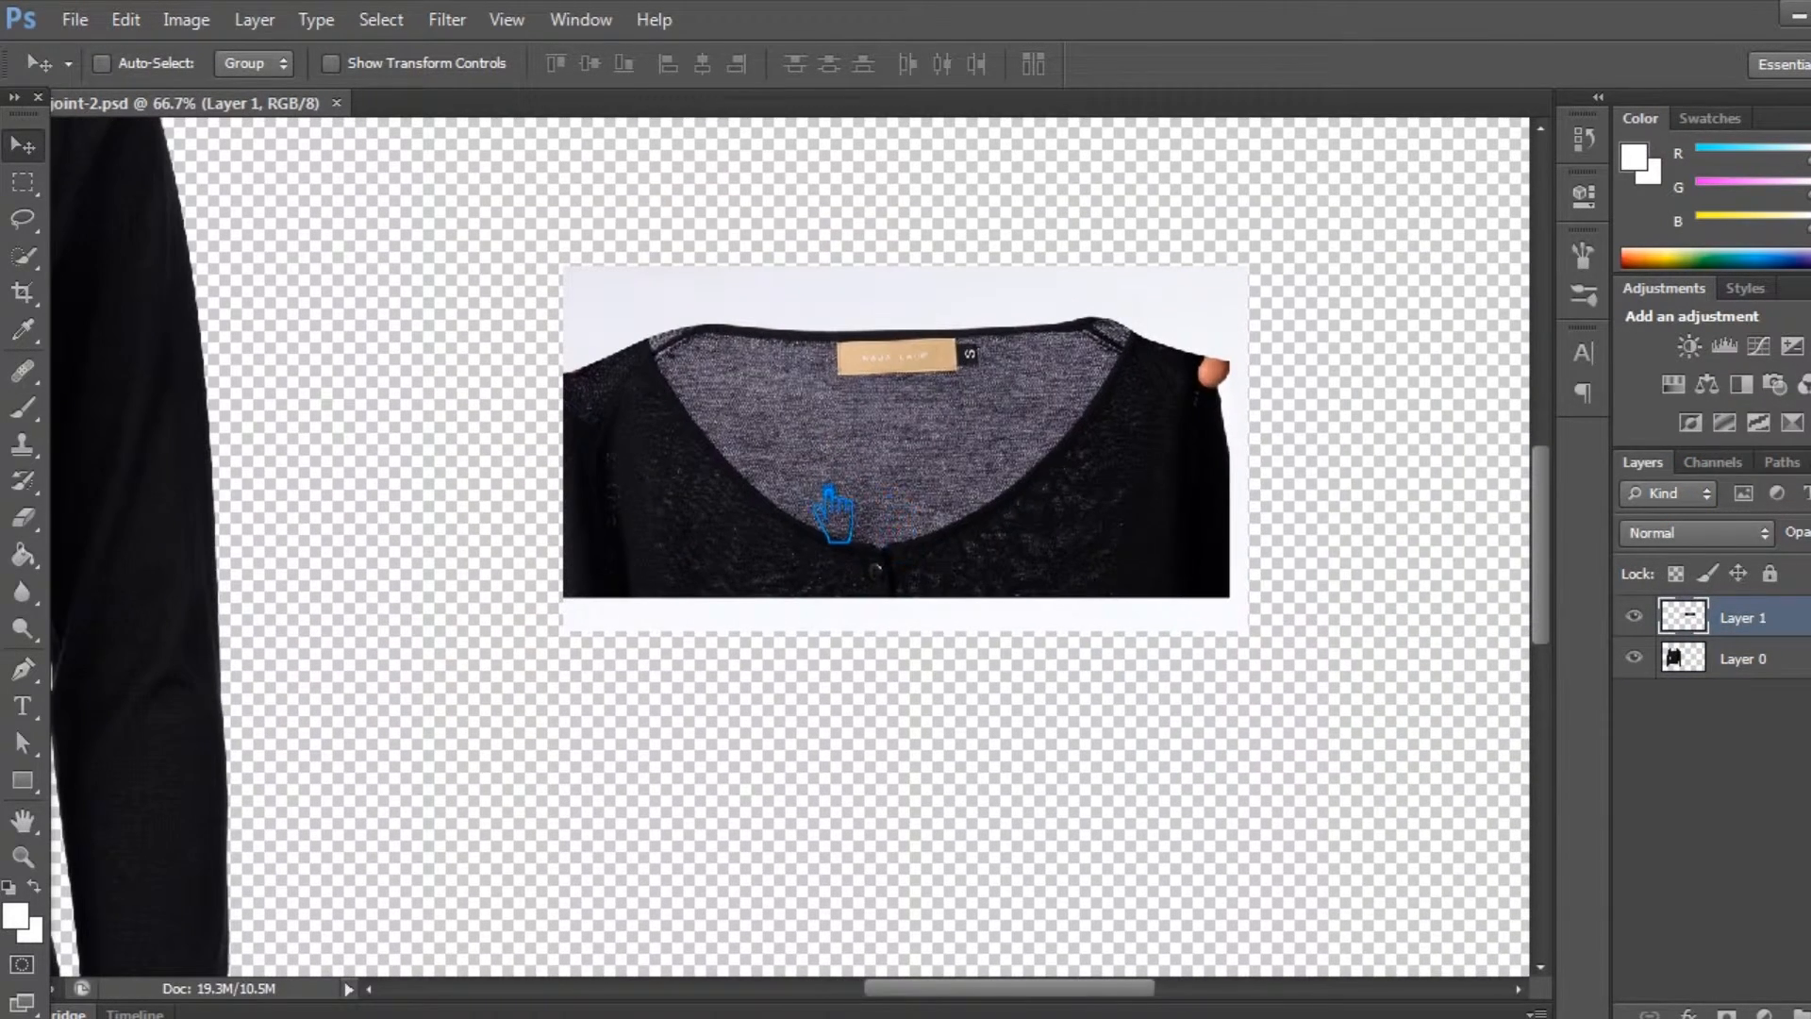
pyautogui.hotkey('ctrl', '+')
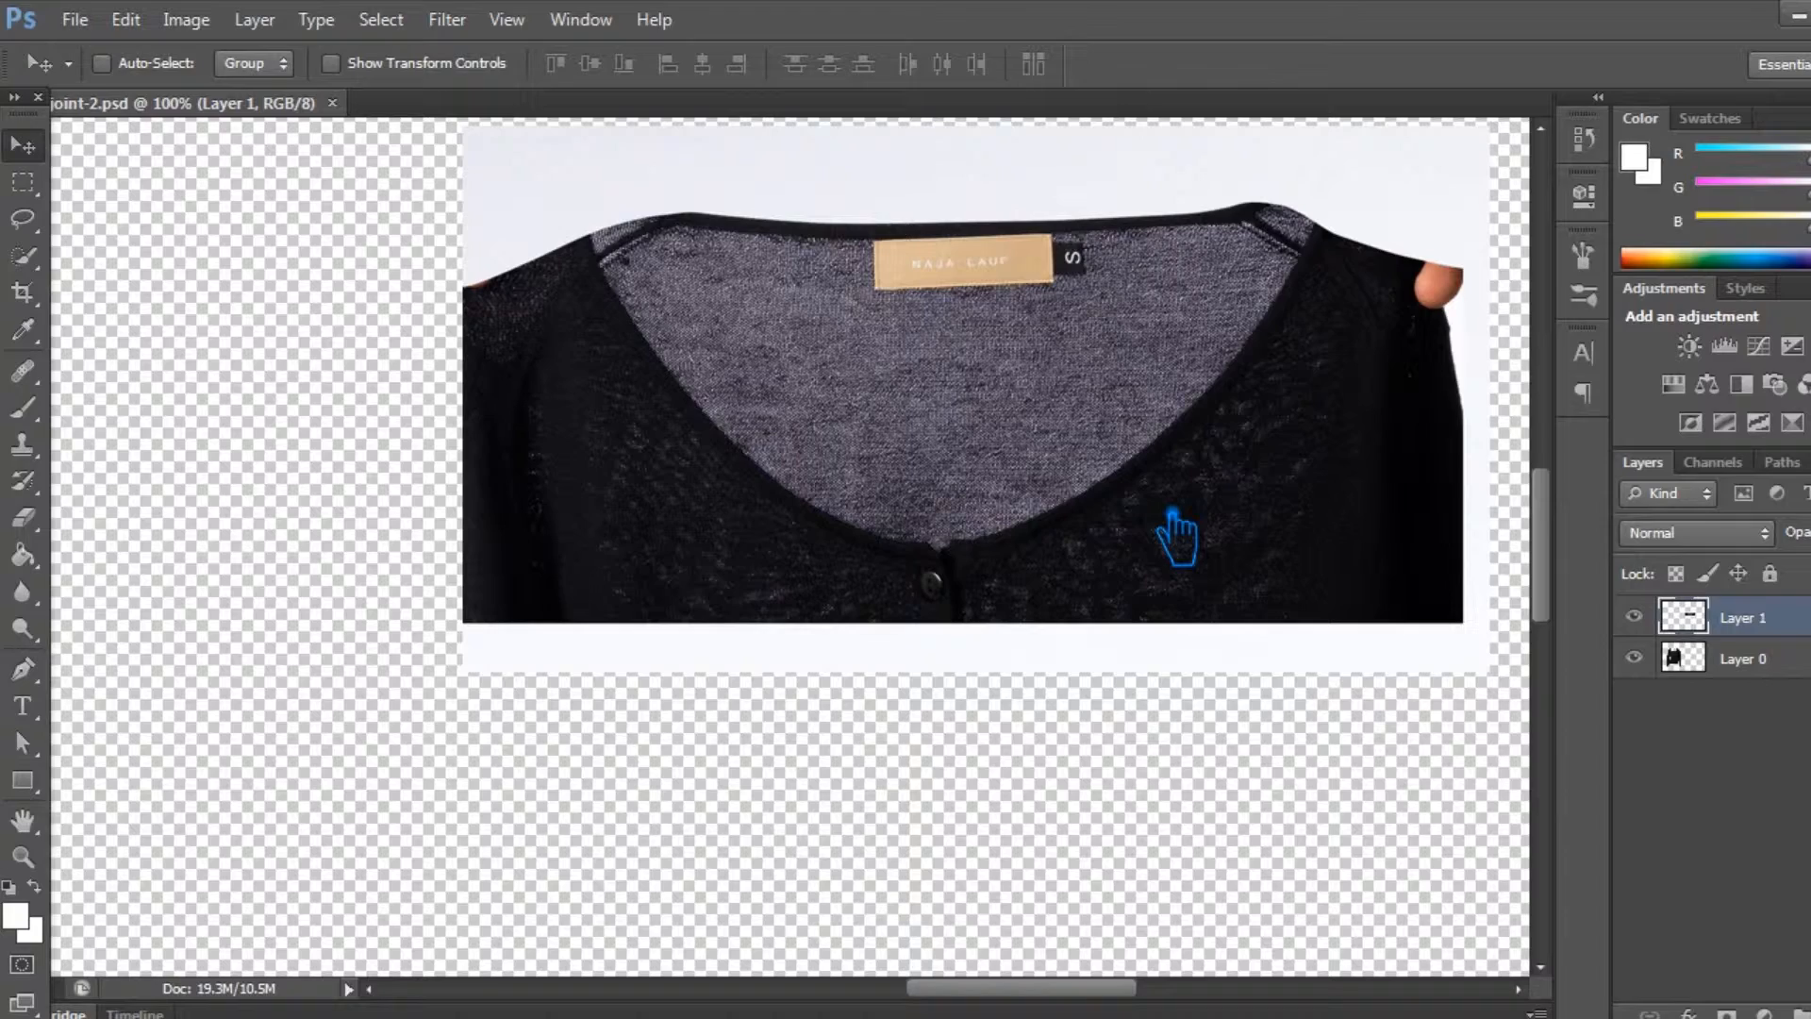
# Start a pen path along the lower edge of the inner-collar photo and curve it up to the right shoulder.
pyautogui.press('p')
pyautogui.click(463, 622)
pyautogui.click(1462, 623)
pyautogui.moveTo(1338, 232); pyautogui.dragTo(1199, 172)
# Shorten the direction handle of the right shoulder anchor so it follows the garment's edge.
pyautogui.moveTo(1286, 326); pyautogui.dragTo(397, 674)
pyautogui.hotkey('ctrl', '+')
pyautogui.hotkey('ctrl', '+')
pyautogui.hotkey('ctrl', '+')
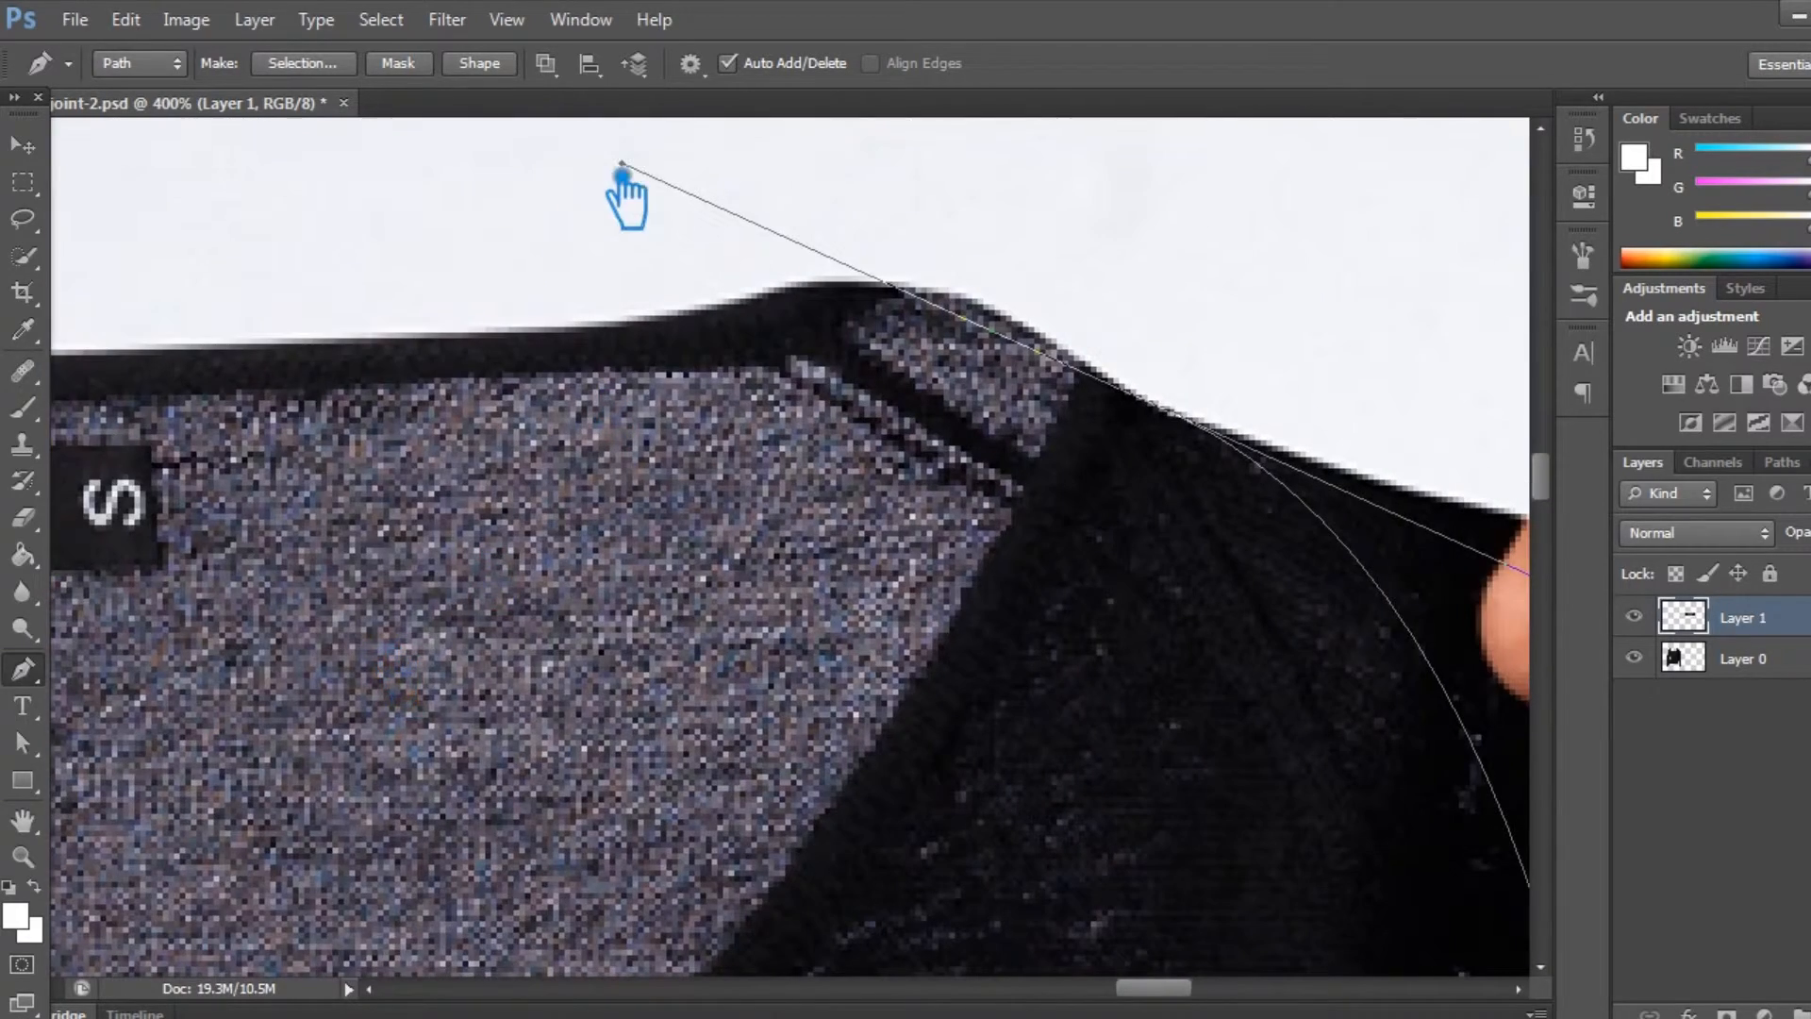
pyautogui.press('super')
pyautogui.click(995, 49)
pyautogui.moveTo(651, 175); pyautogui.dragTo(1136, 398)
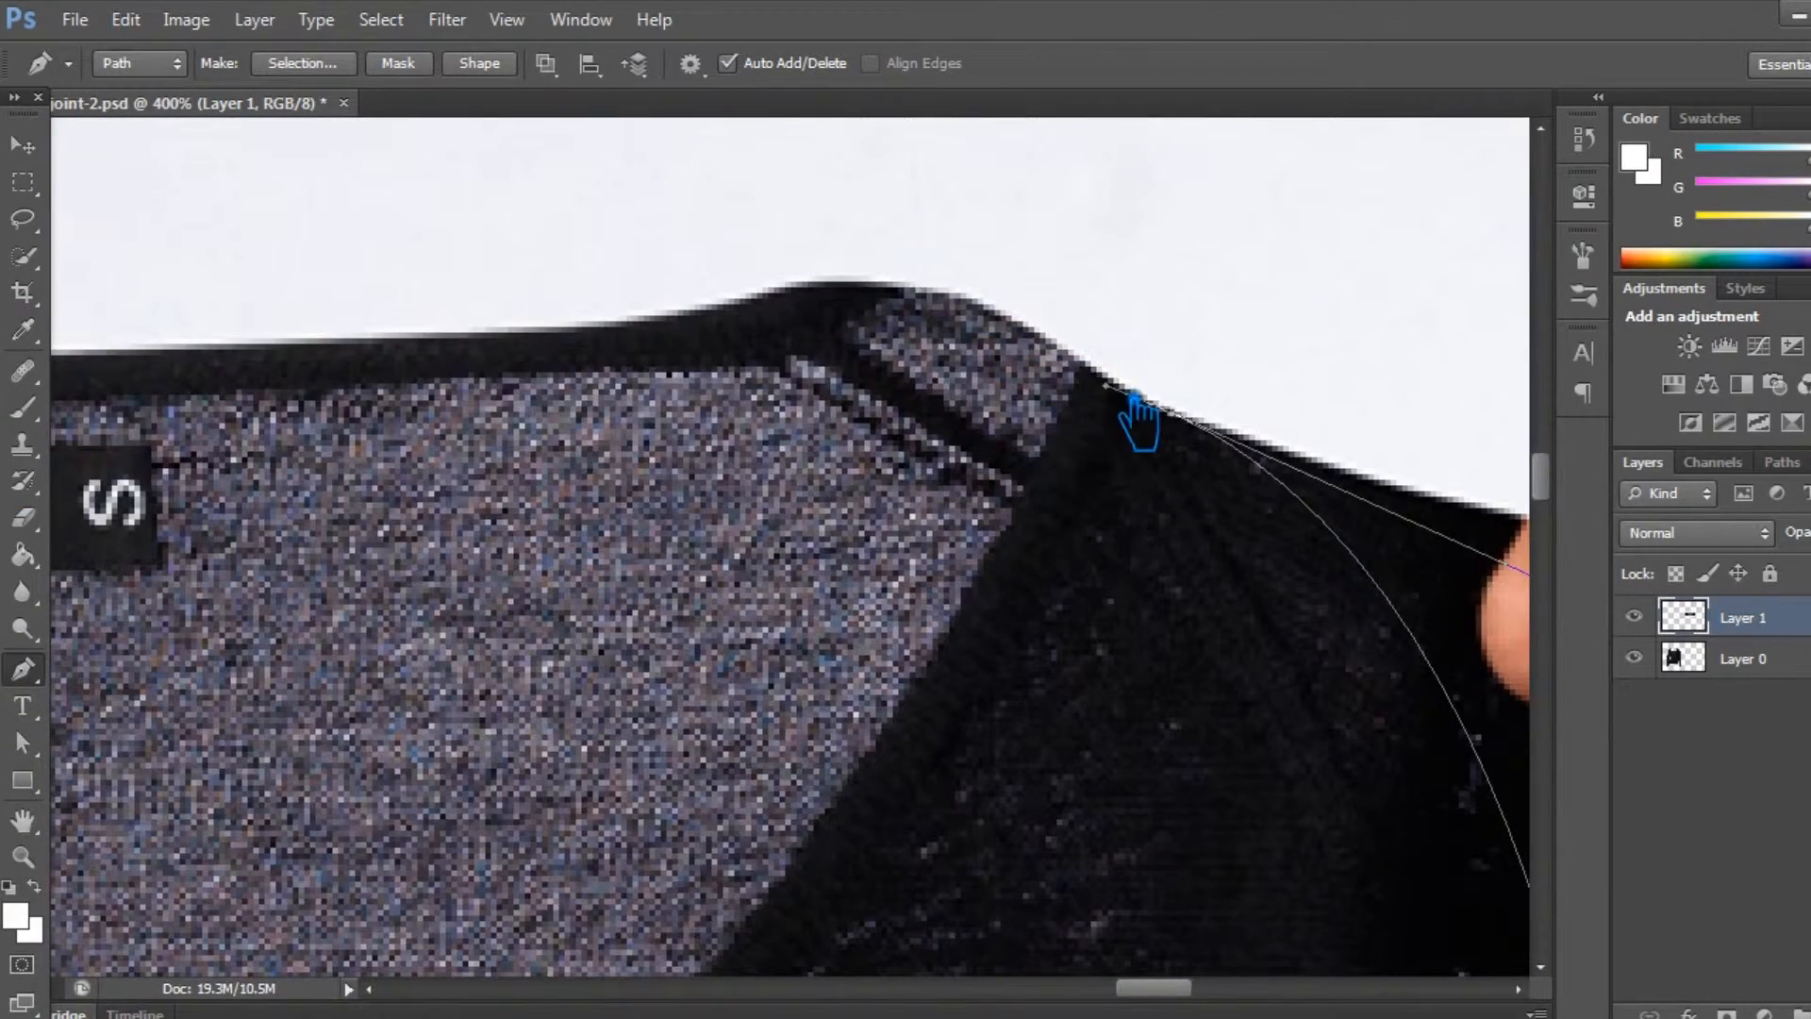
# Continue the pen path from the right shoulder over the collar peak and along the back neck edge above the label.
pyautogui.moveTo(849, 285); pyautogui.dragTo(741, 292)
pyautogui.moveTo(540, 330); pyautogui.dragTo(565, 344)
pyautogui.hscroll(-5, 531, 368)
pyautogui.hotkey('ctrl', '-')
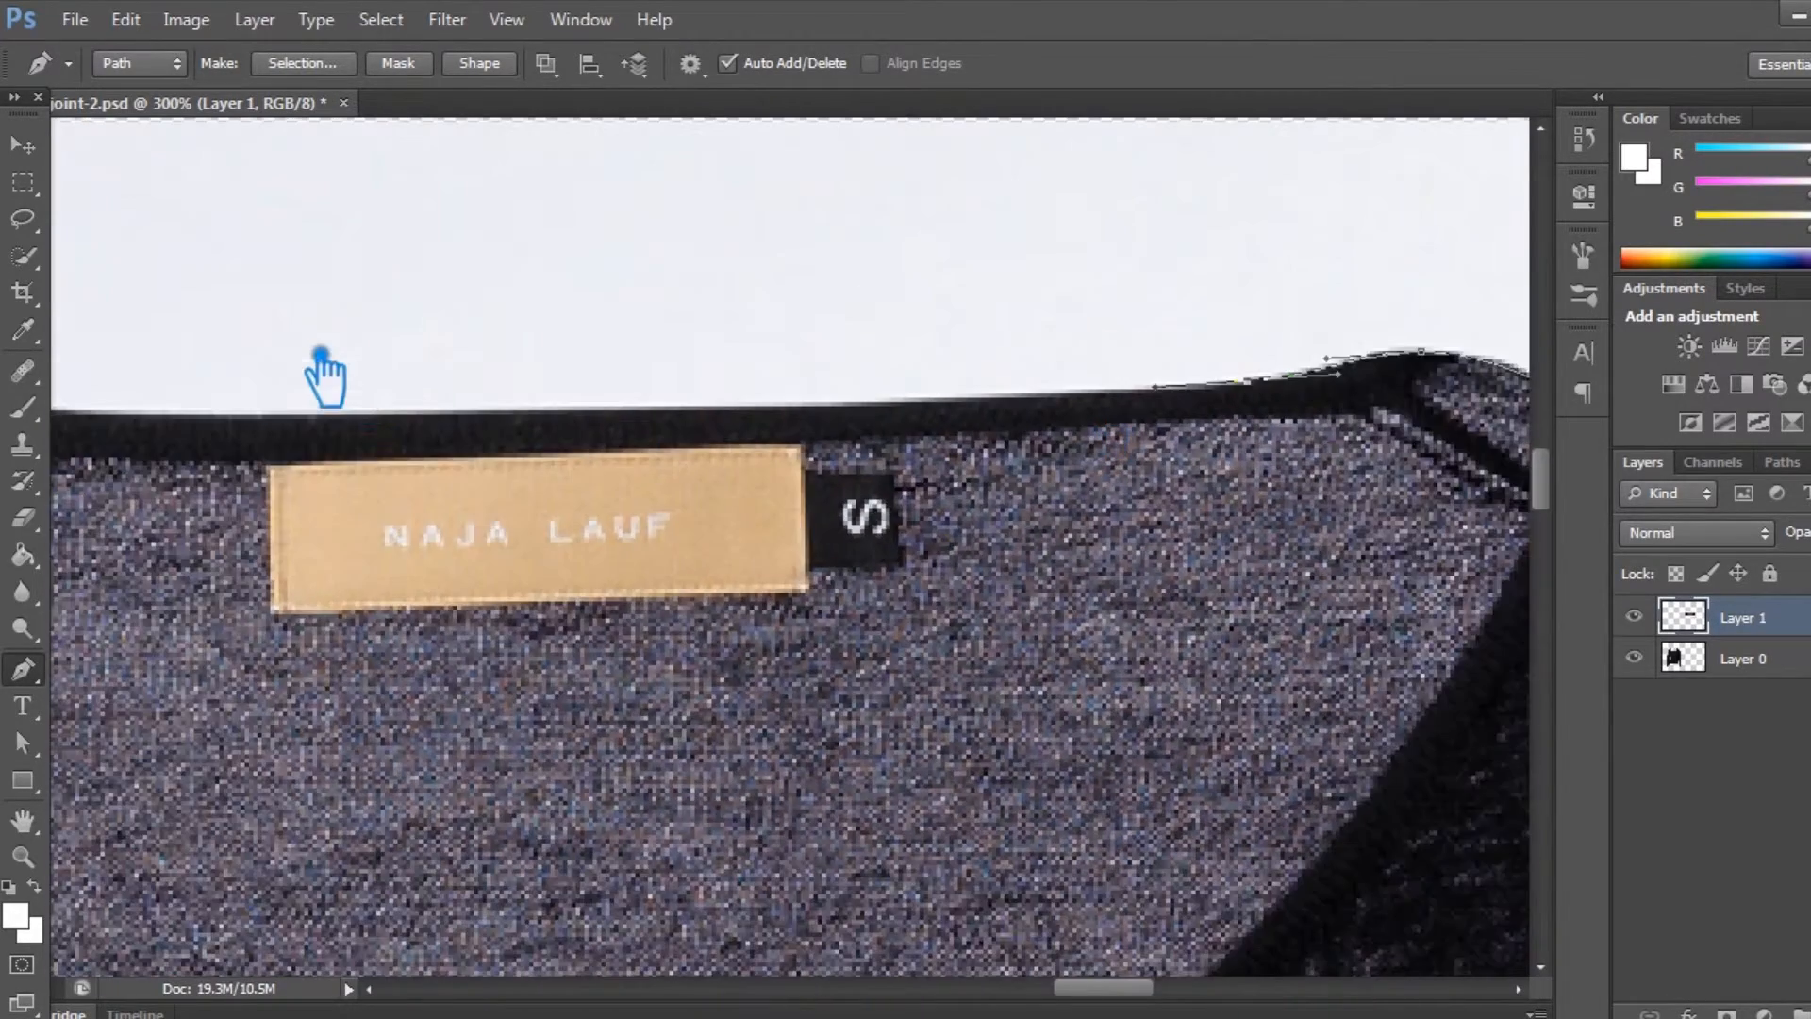
pyautogui.hotkey('ctrl', '-')
pyautogui.moveTo(447, 376); pyautogui.dragTo(964, 397)
pyautogui.moveTo(635, 463); pyautogui.dragTo(295, 434)
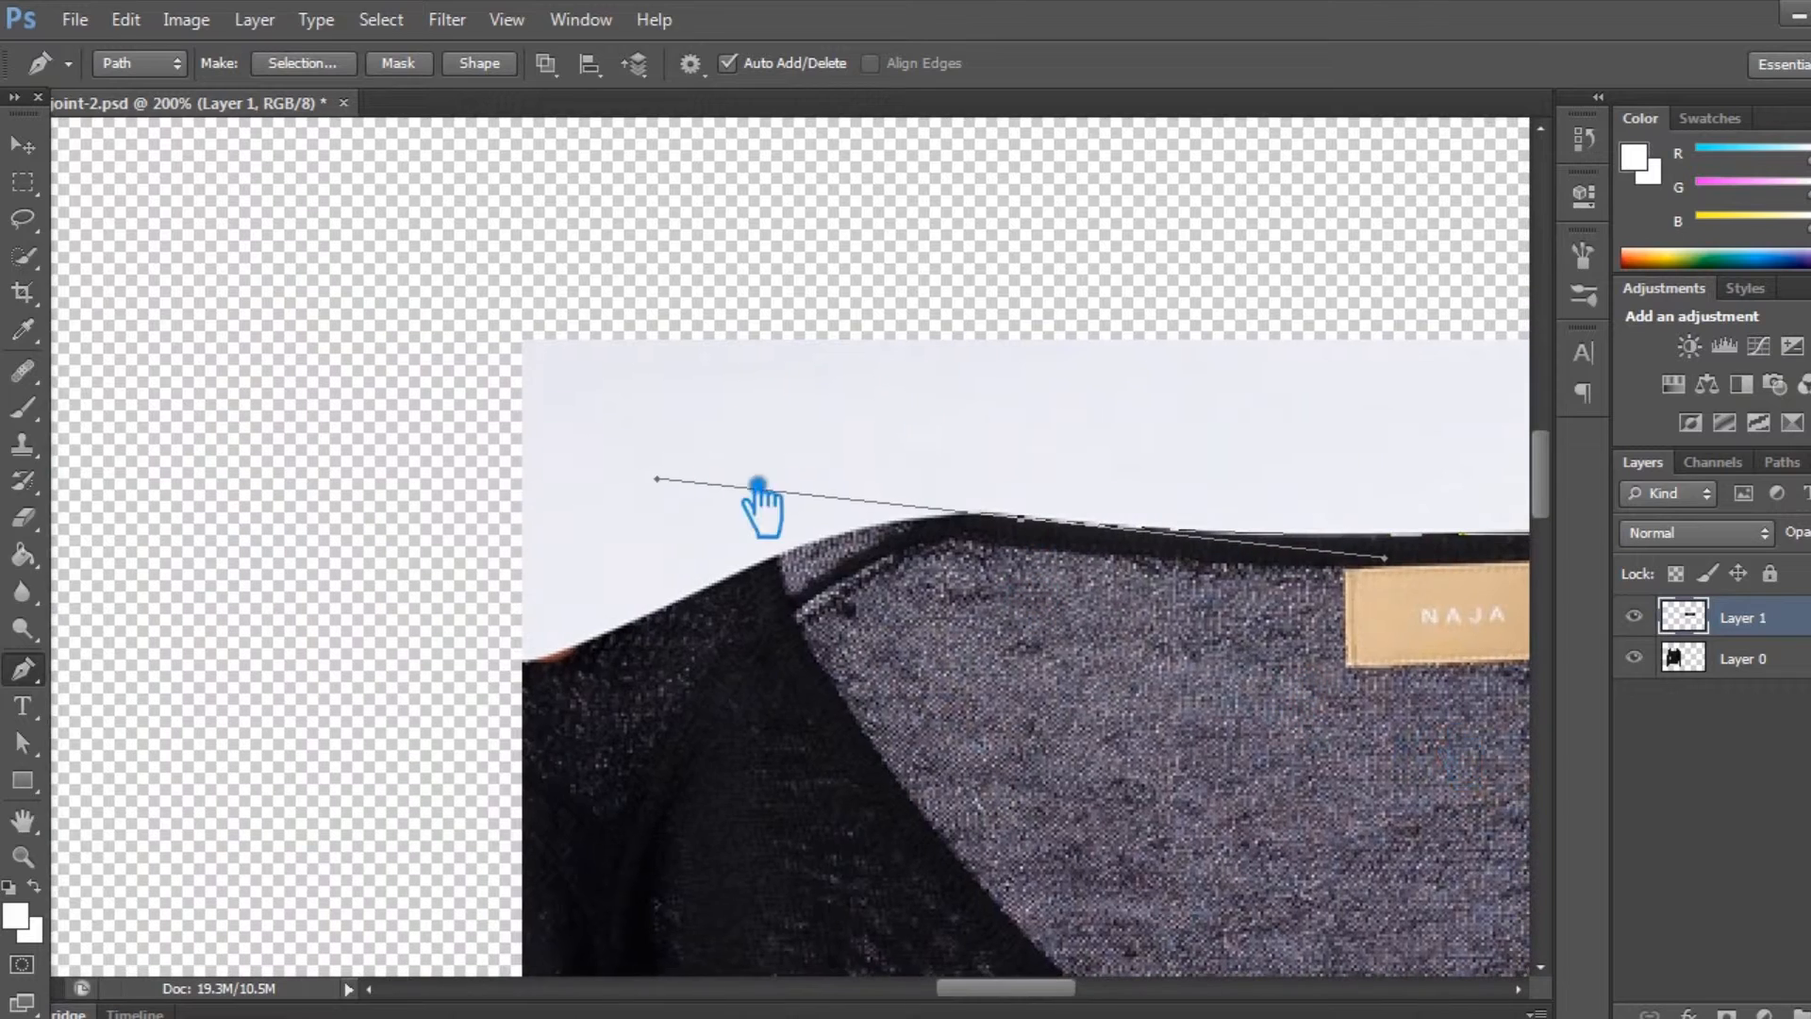
# Extend the path down the left shoulder, around the photo's outer side to its lower-left corner, and close it.
pyautogui.moveTo(768, 493); pyautogui.dragTo(781, 590)
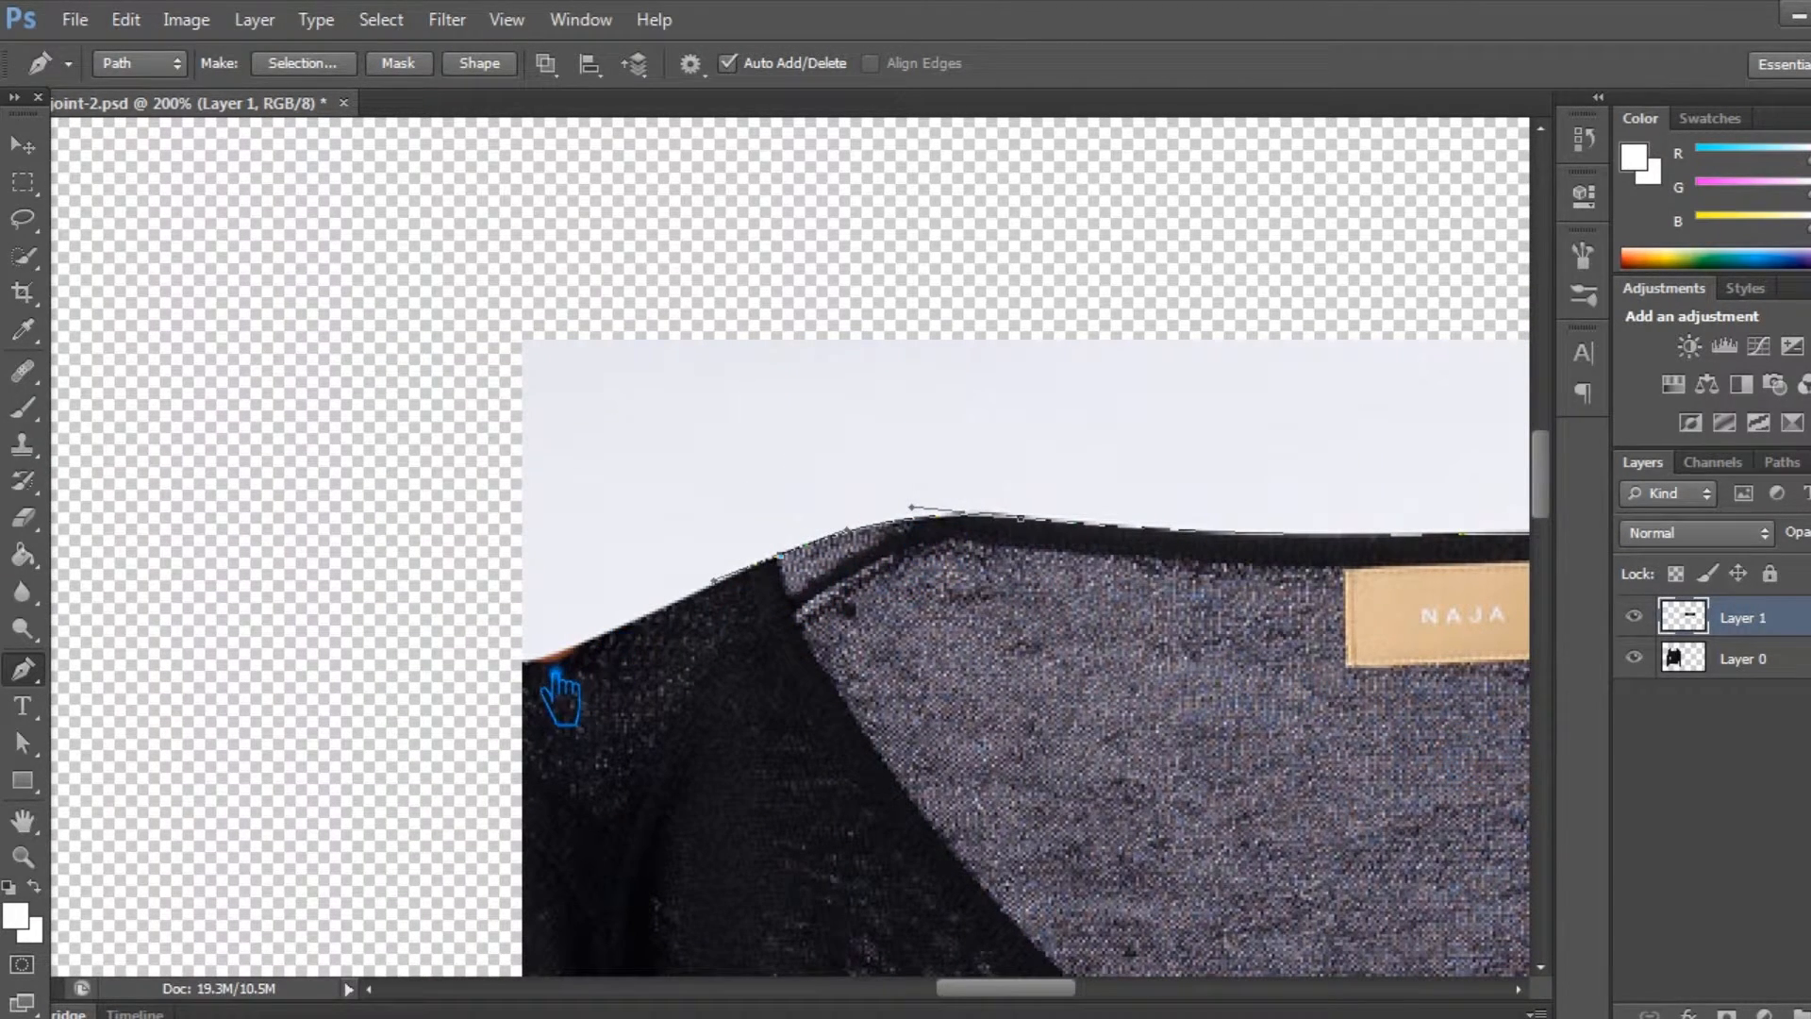
pyautogui.moveTo(528, 662); pyautogui.dragTo(474, 664)
pyautogui.click(413, 670)
pyautogui.moveTo(496, 751); pyautogui.dragTo(294, 378)
pyautogui.click(321, 958)
# Load the work path as a selection, delete everything outside it from Layer 1, and deselect.
pyautogui.click(1782, 462)
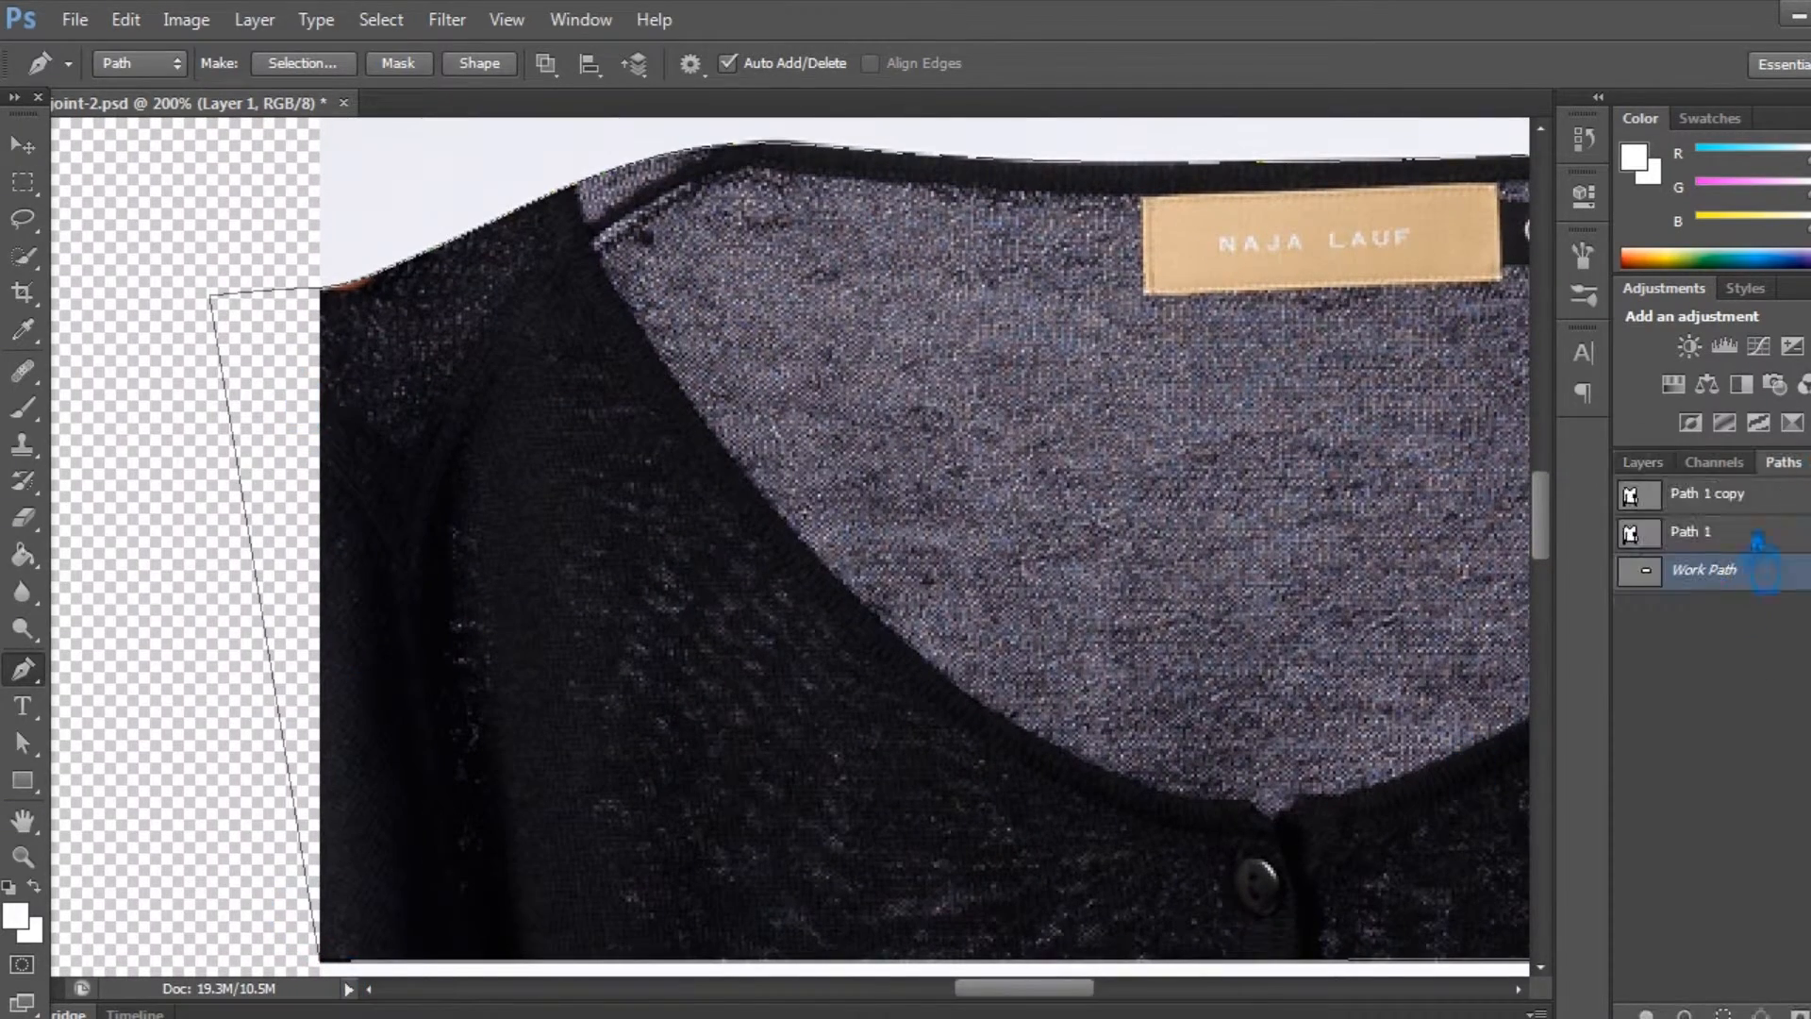
pyautogui.keyDown('ctrl'); pyautogui.click(1683, 592); pyautogui.keyUp('ctrl')
pyautogui.hotkey('ctrl', '-')
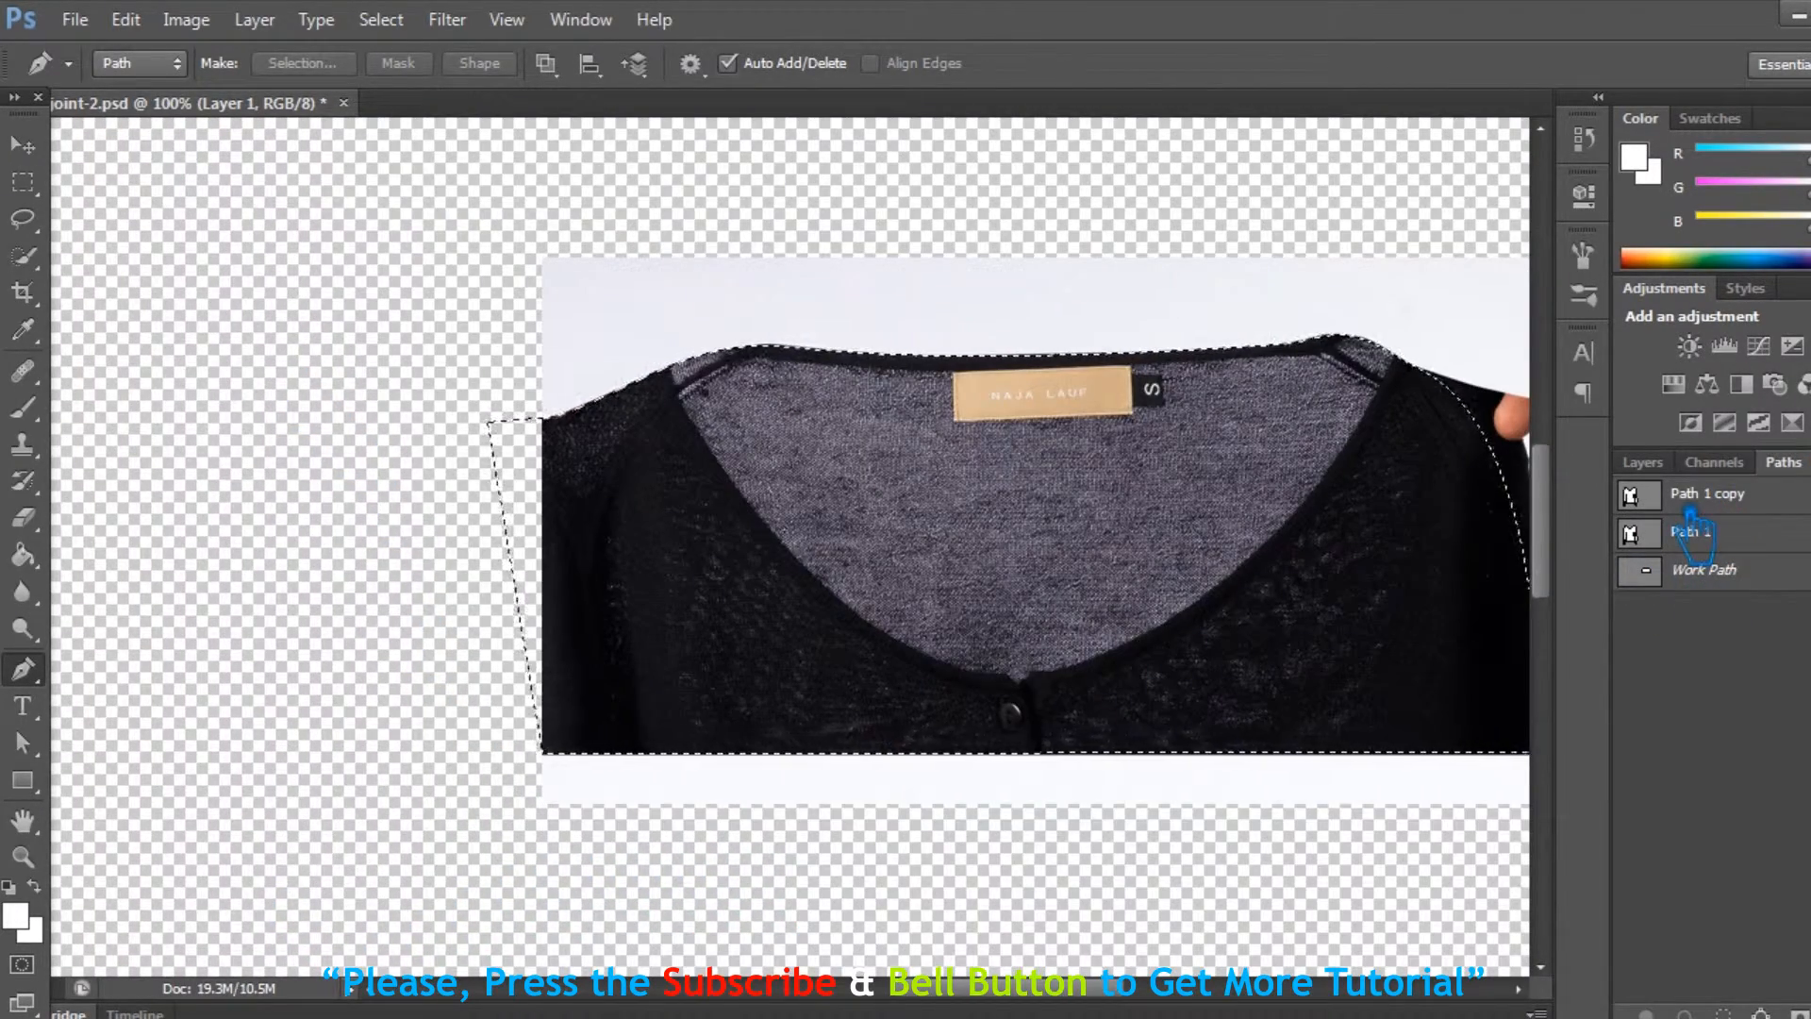
pyautogui.click(1642, 462)
pyautogui.hotkey('ctrl', 'shift', 'i')
pyautogui.press('Delete')
pyautogui.hotkey('ctrl', 'd')
# Place Layer 1 below Layer 0 and move the inner-collar piece into the cardigan's neck opening.
pyautogui.hotkey('ctrl', '-')
pyautogui.hotkey('ctrl', '-')
pyautogui.moveTo(747, 262); pyautogui.dragTo(1212, 308)
pyautogui.click(23, 145)
pyautogui.hotkey('ctrl', '[')
pyautogui.moveTo(1295, 603); pyautogui.dragTo(426, 357)
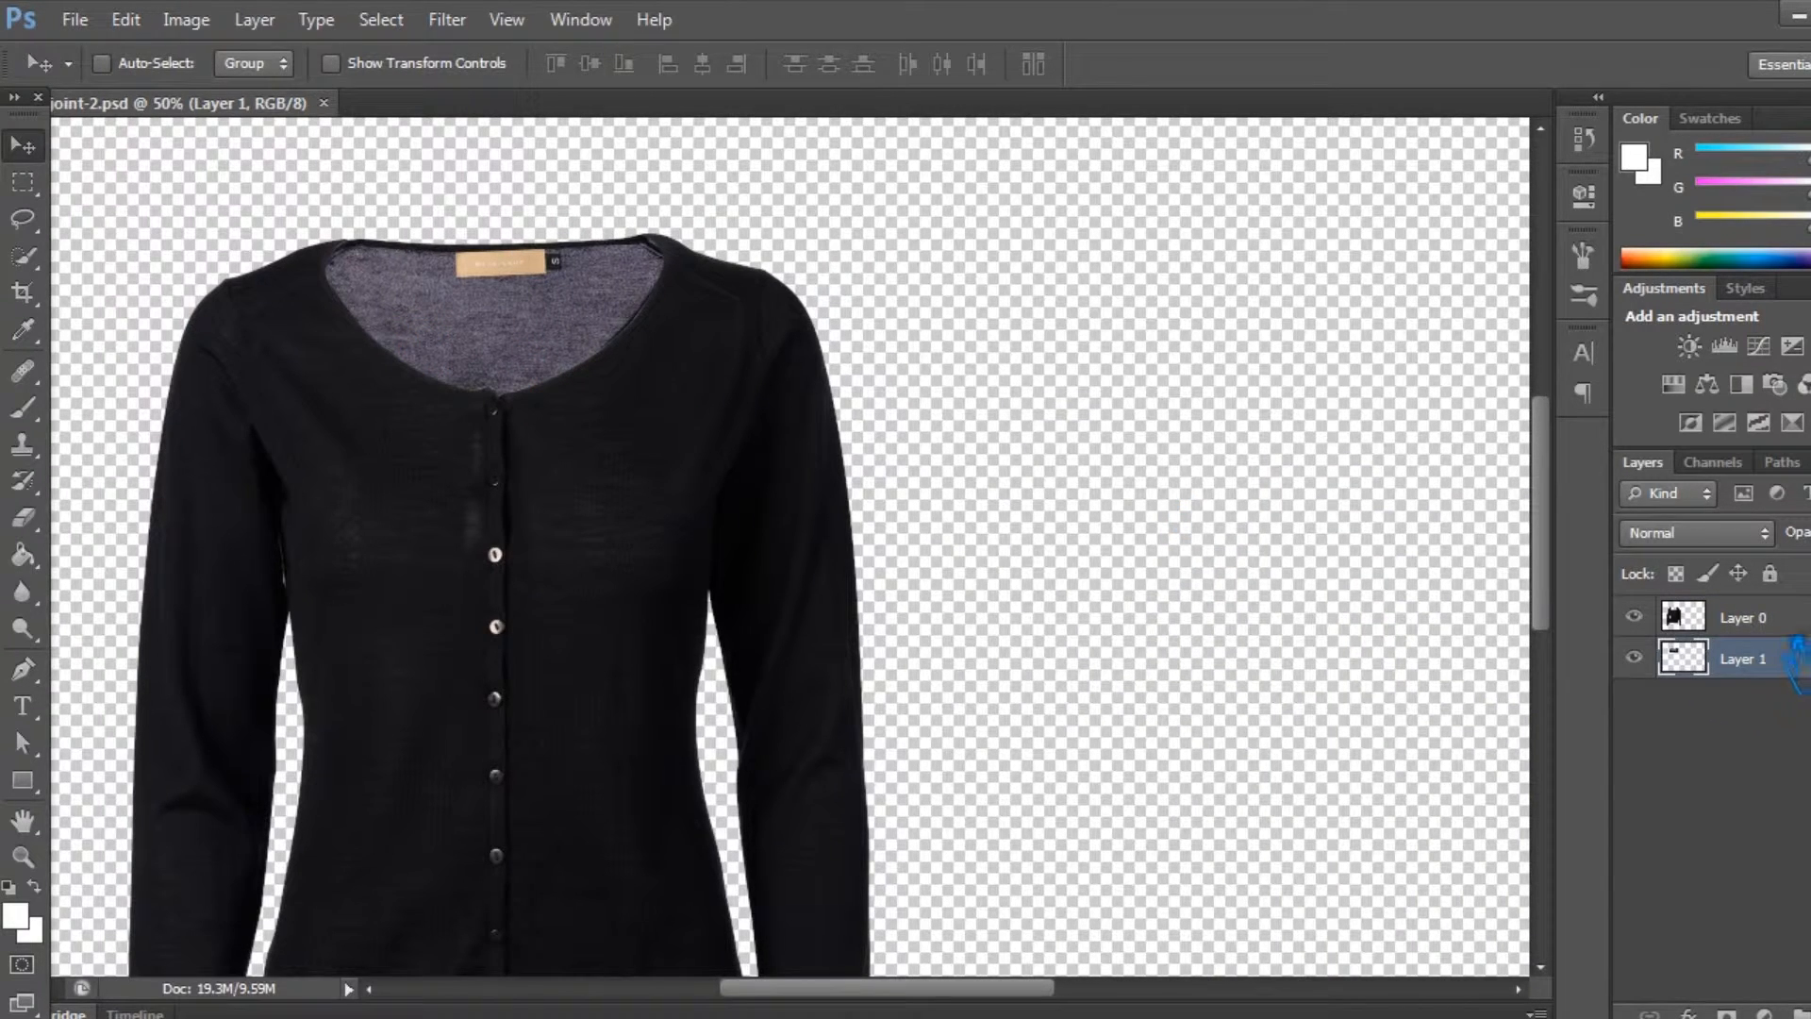
# Draw a background rectangle of about 3604 by 2238 px beneath both garment layers, covering the whole canvas.
pyautogui.hotkey('ctrl', 'shift', 'alt', 'n')
pyautogui.hotkey('ctrl', '-')
pyautogui.press('u')
pyautogui.moveTo(1412, 944); pyautogui.dragTo(140, 153)
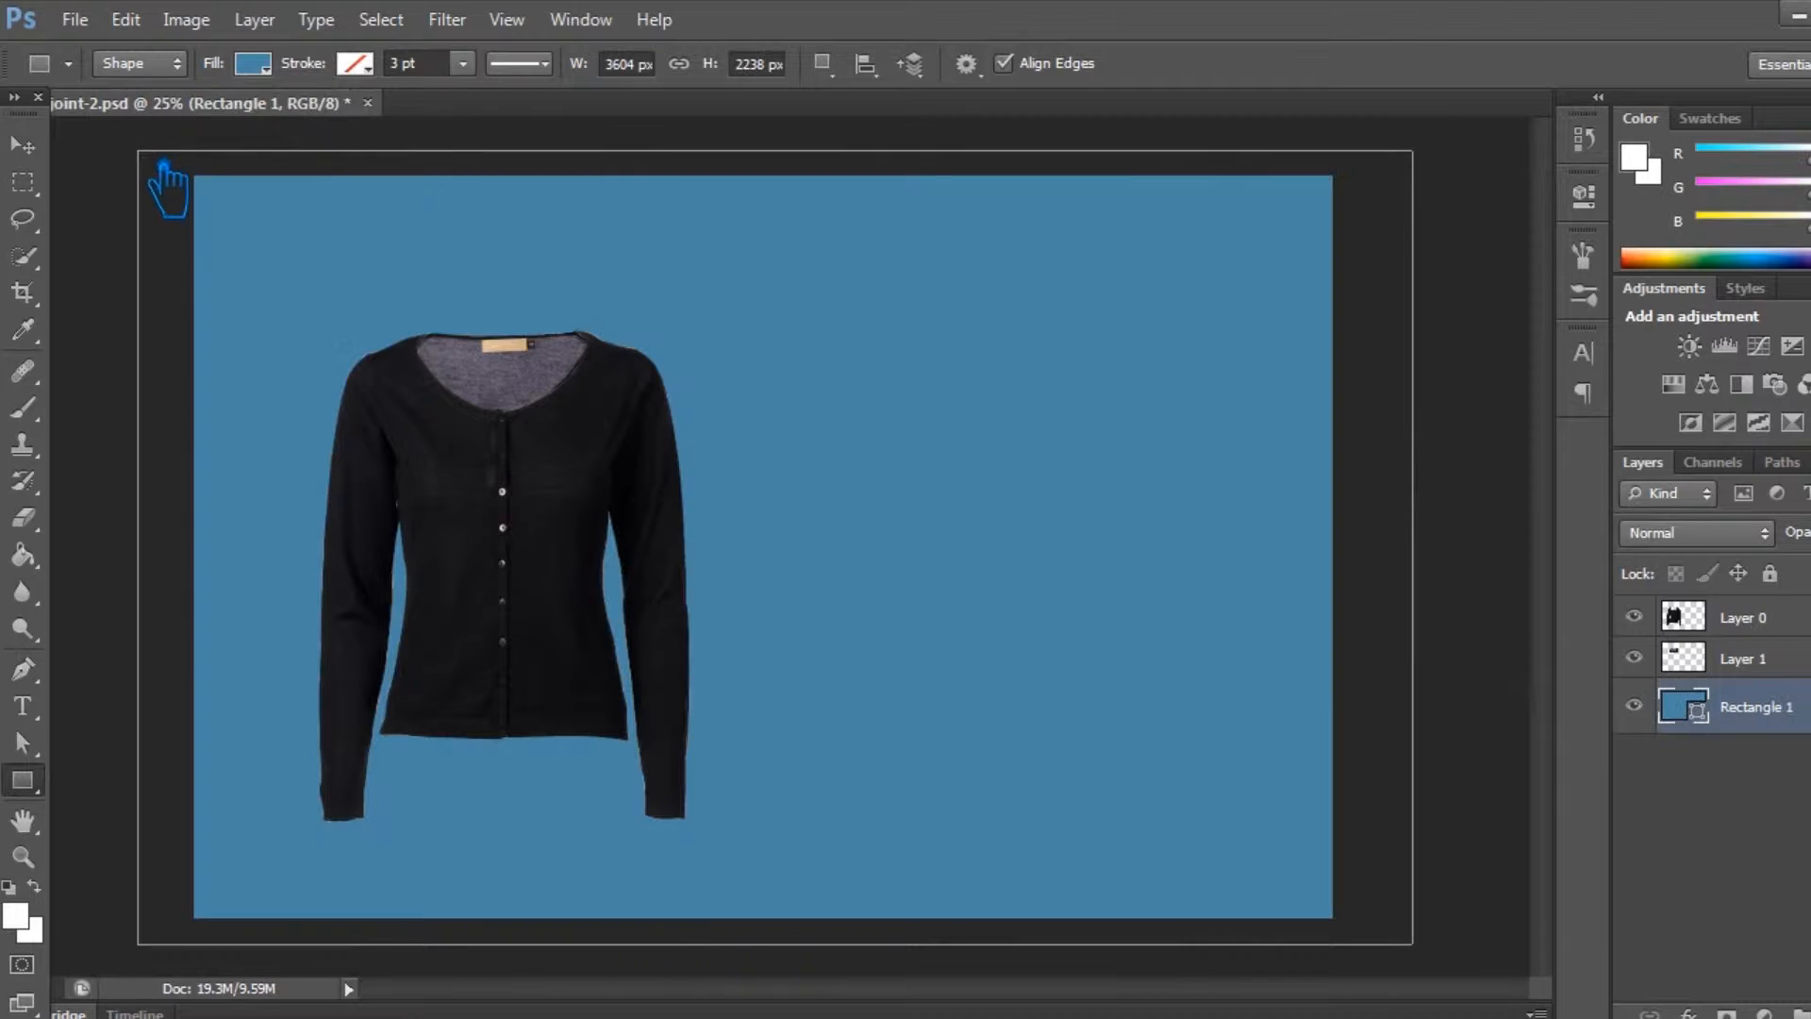
# Try several swatch fill colours on the background rectangle, ending with an orange-brown.
pyautogui.click(269, 66)
pyautogui.click(166, 244)
pyautogui.click(200, 311)
pyautogui.click(208, 332)
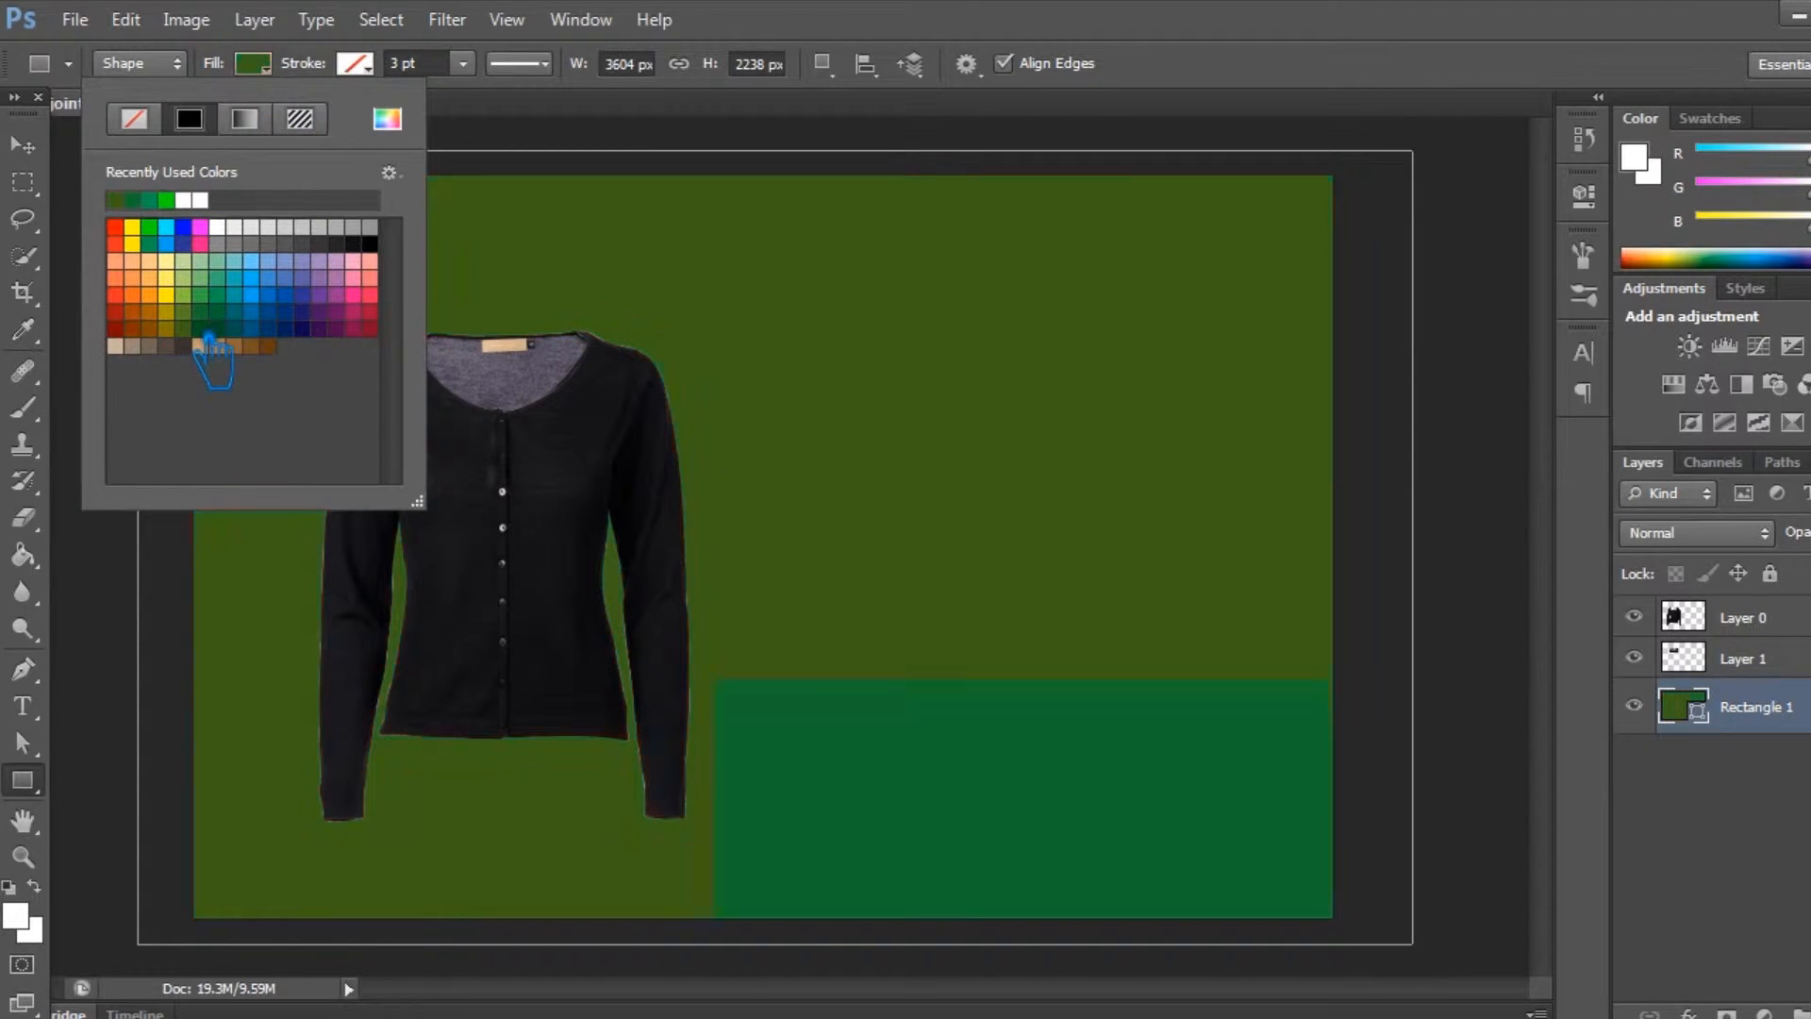
pyautogui.click(195, 309)
pyautogui.click(150, 311)
pyautogui.click(276, 652)
# Set the background rectangle's fill to a custom light pink.
pyautogui.click(265, 66)
pyautogui.click(389, 120)
pyautogui.click(1179, 387)
pyautogui.click(996, 299)
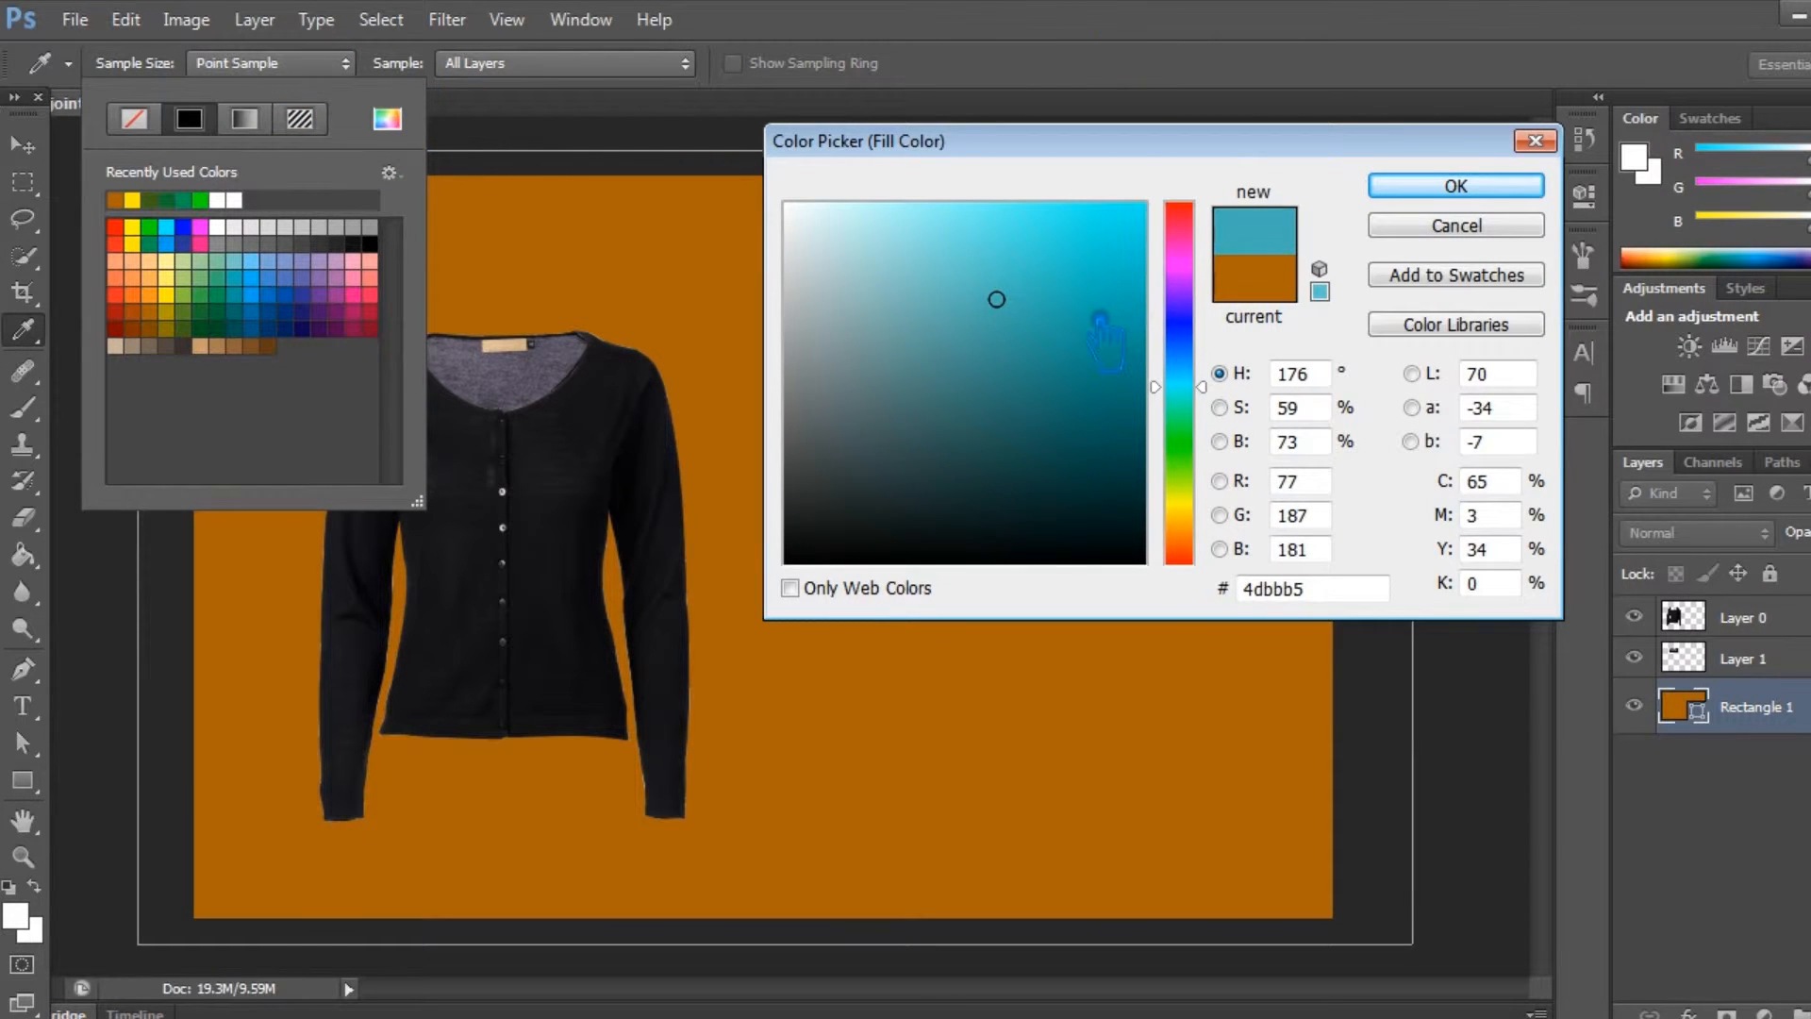
pyautogui.click(1179, 262)
pyautogui.click(914, 205)
pyautogui.click(1457, 186)
# Set the background rectangle's fill to the darker pink #ce5fc5.
pyautogui.click(265, 74)
pyautogui.click(267, 73)
pyautogui.click(387, 118)
pyautogui.click(1116, 291)
pyautogui.click(979, 270)
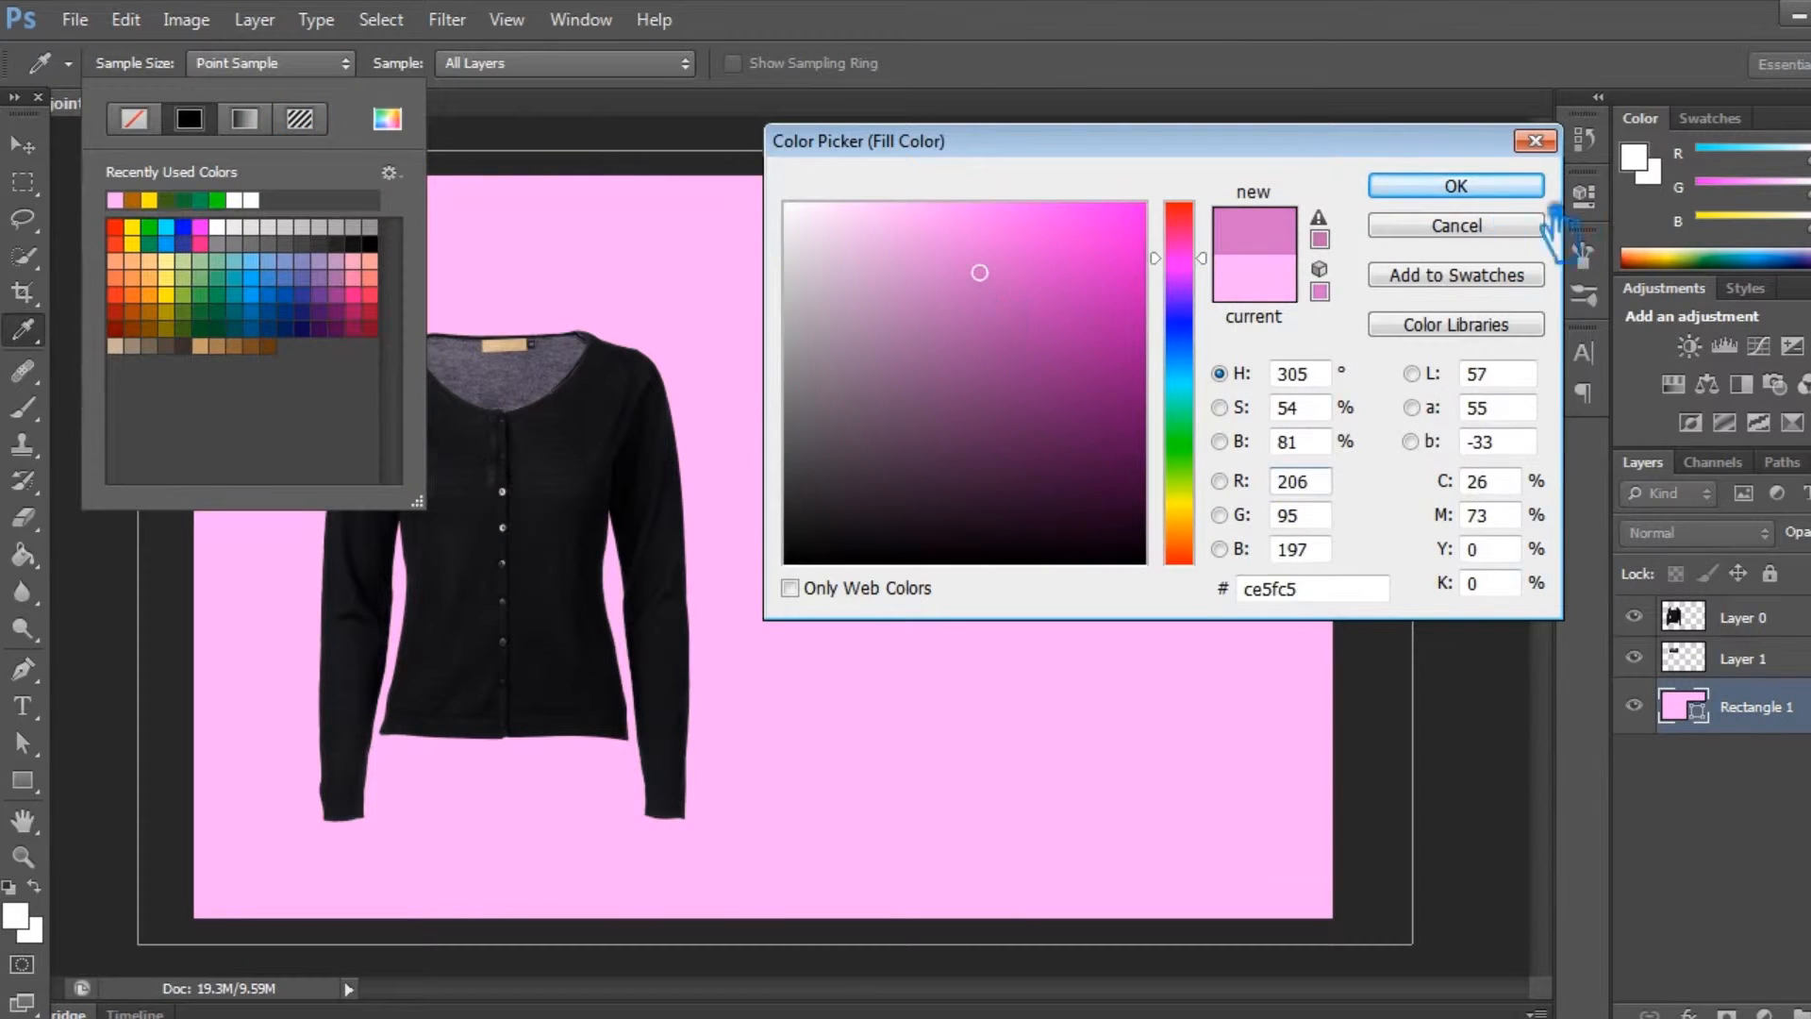
pyautogui.click(1472, 186)
pyautogui.click(23, 146)
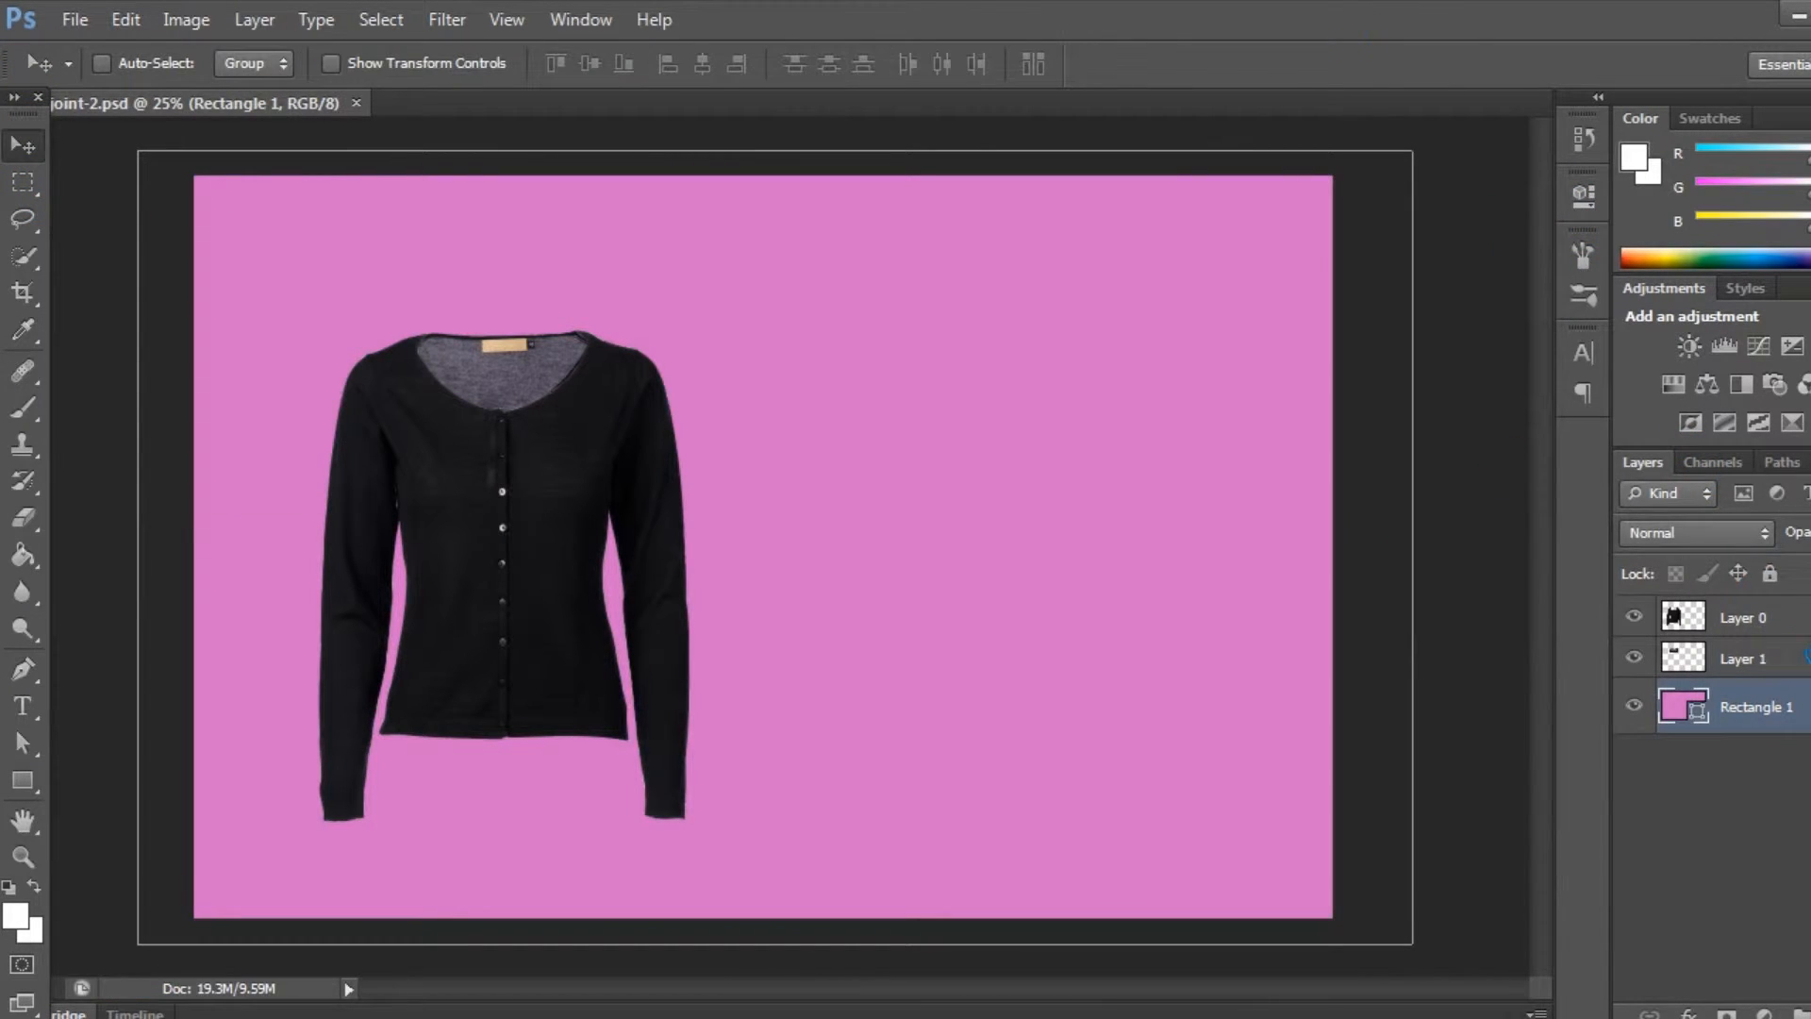
# Deselect the rectangle's shape path so its outline is hidden, and save the document.
pyautogui.click(1782, 463)
pyautogui.click(1779, 572)
pyautogui.hotkey('ctrl', 's')
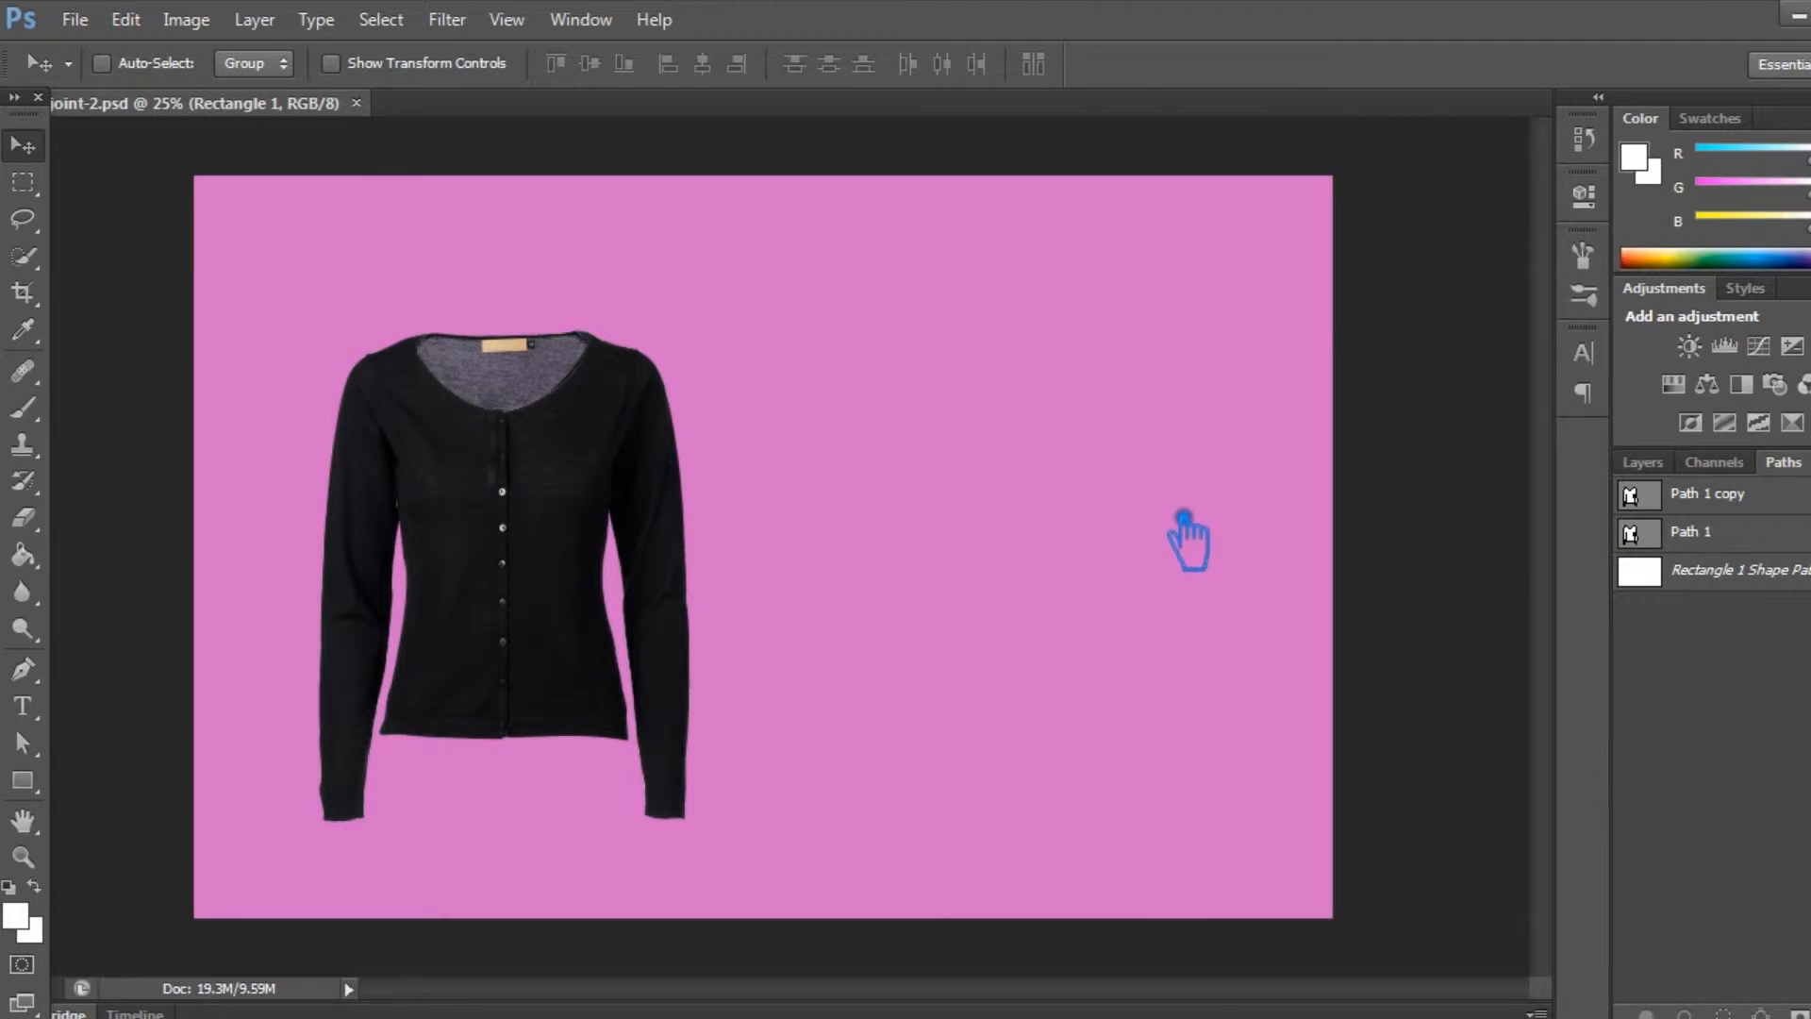
# Try to delete the rectangle's shape path, and undo the deletion.
pyautogui.click(1786, 585)
pyautogui.press('Delete')
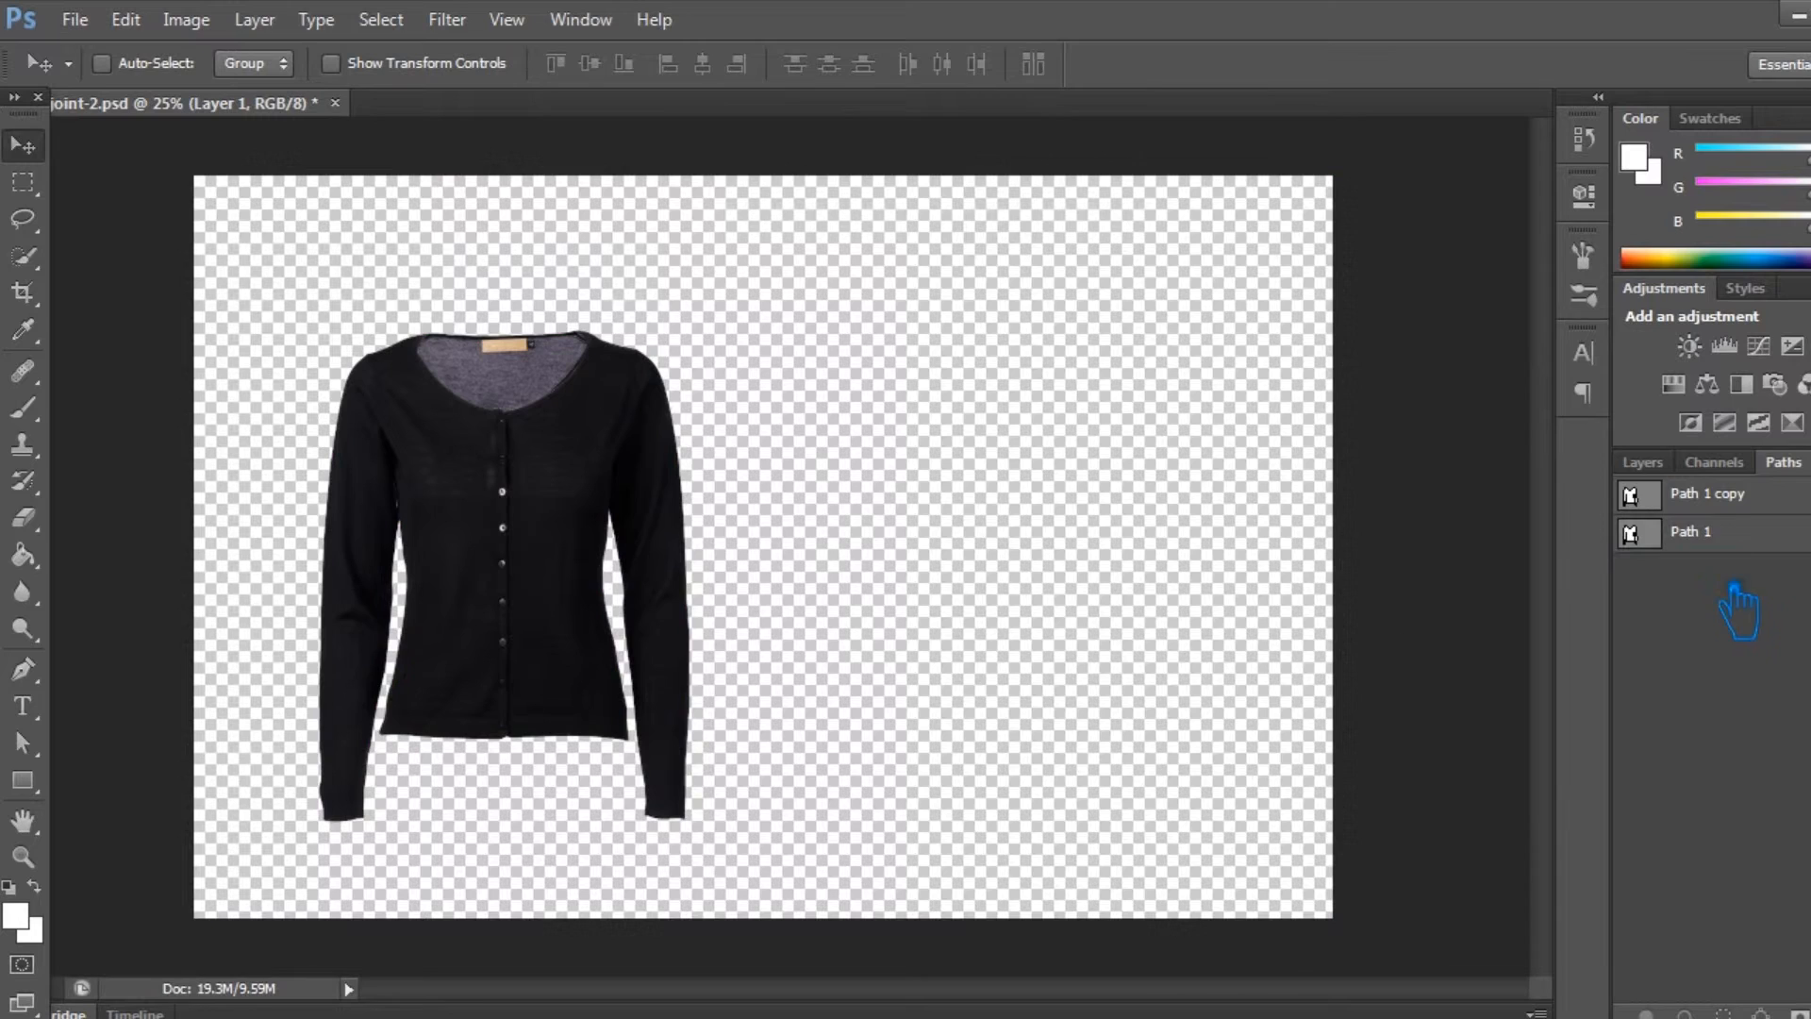
pyautogui.hotkey('ctrl', 'z')
pyautogui.click(1642, 463)
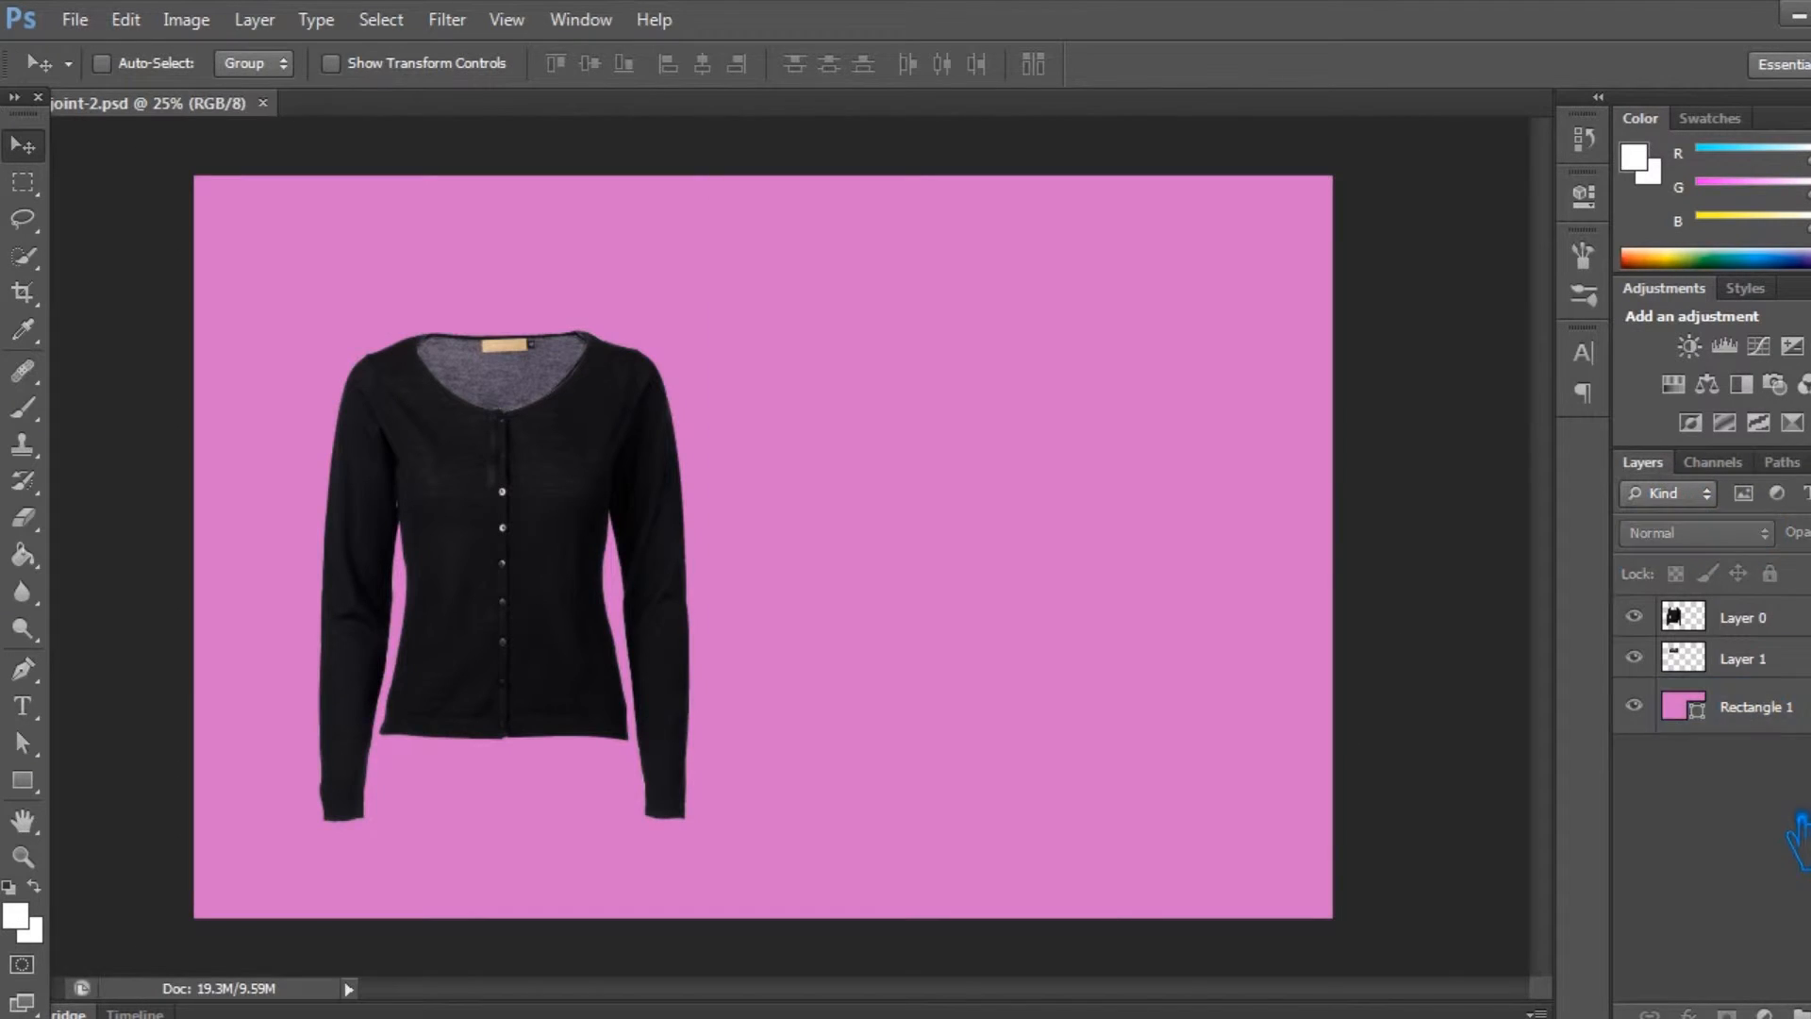
# Activate Path 1 copy to show the cardigan's outline around the neckline.
pyautogui.click(1782, 462)
pyautogui.click(1757, 510)
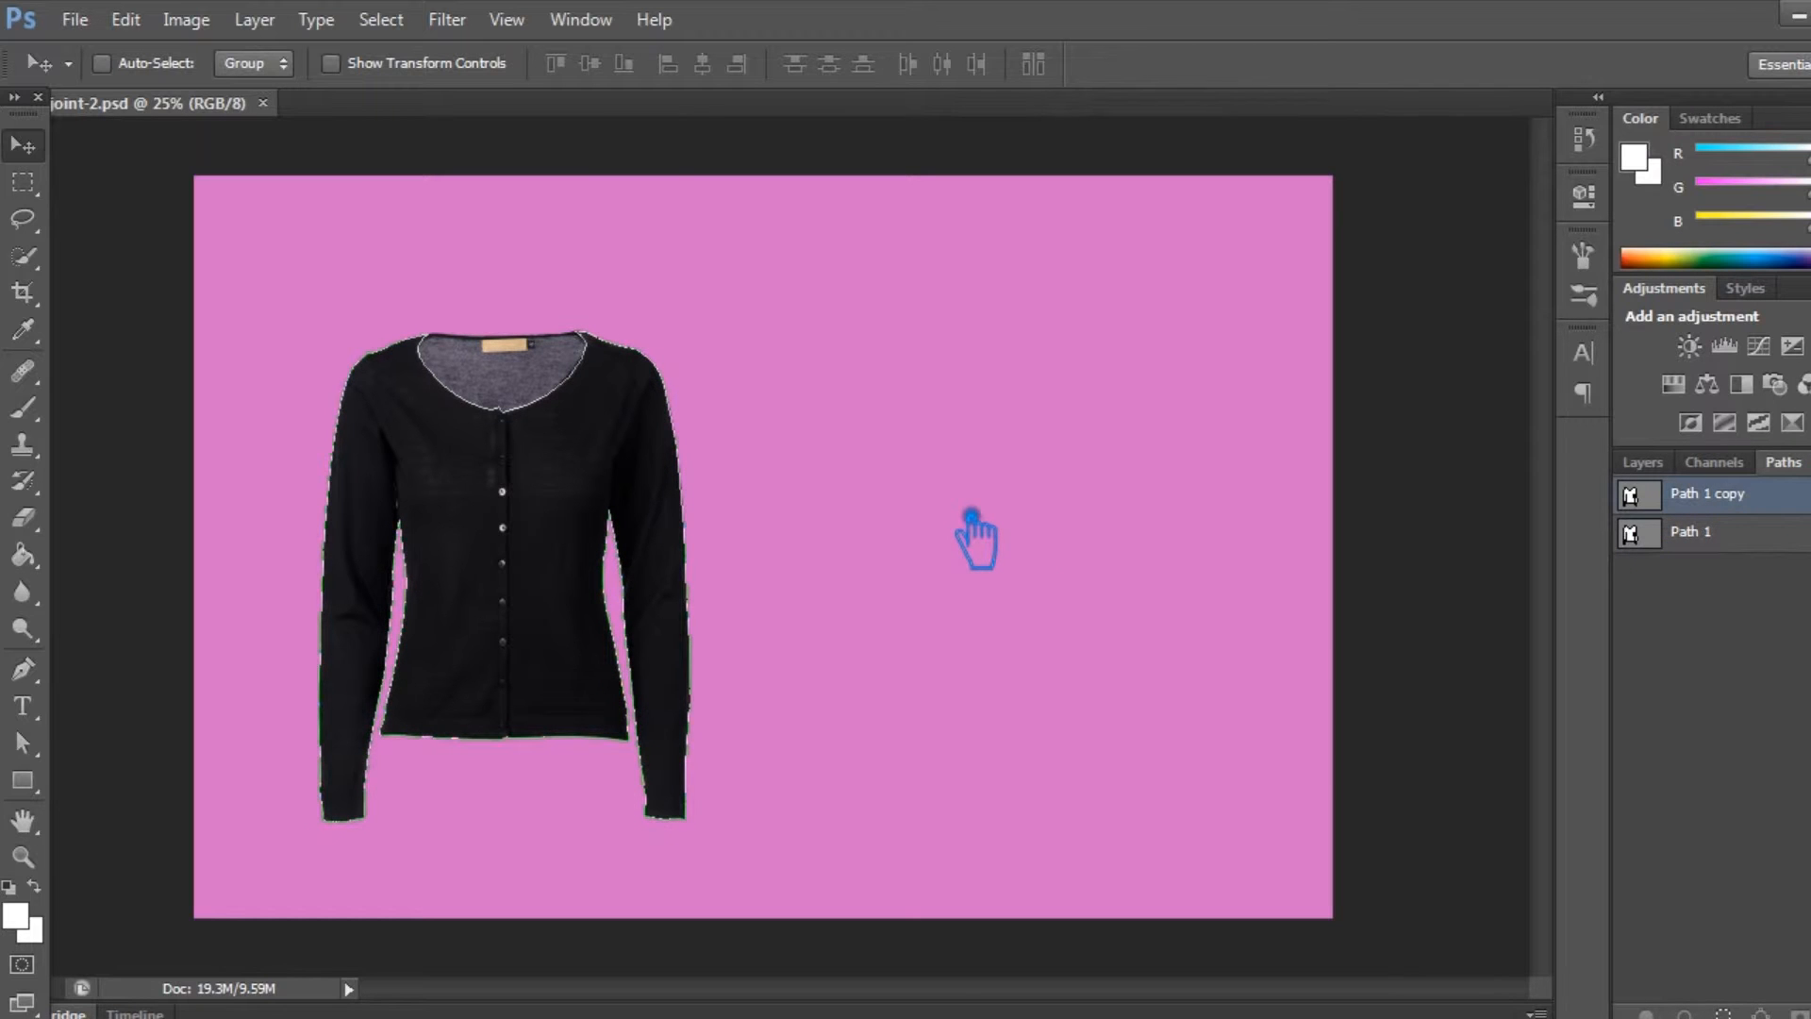
pyautogui.hotkey('ctrl', '+')
pyautogui.hotkey('ctrl', '+')
pyautogui.hotkey('ctrl', '+')
pyautogui.hotkey('ctrl', '+')
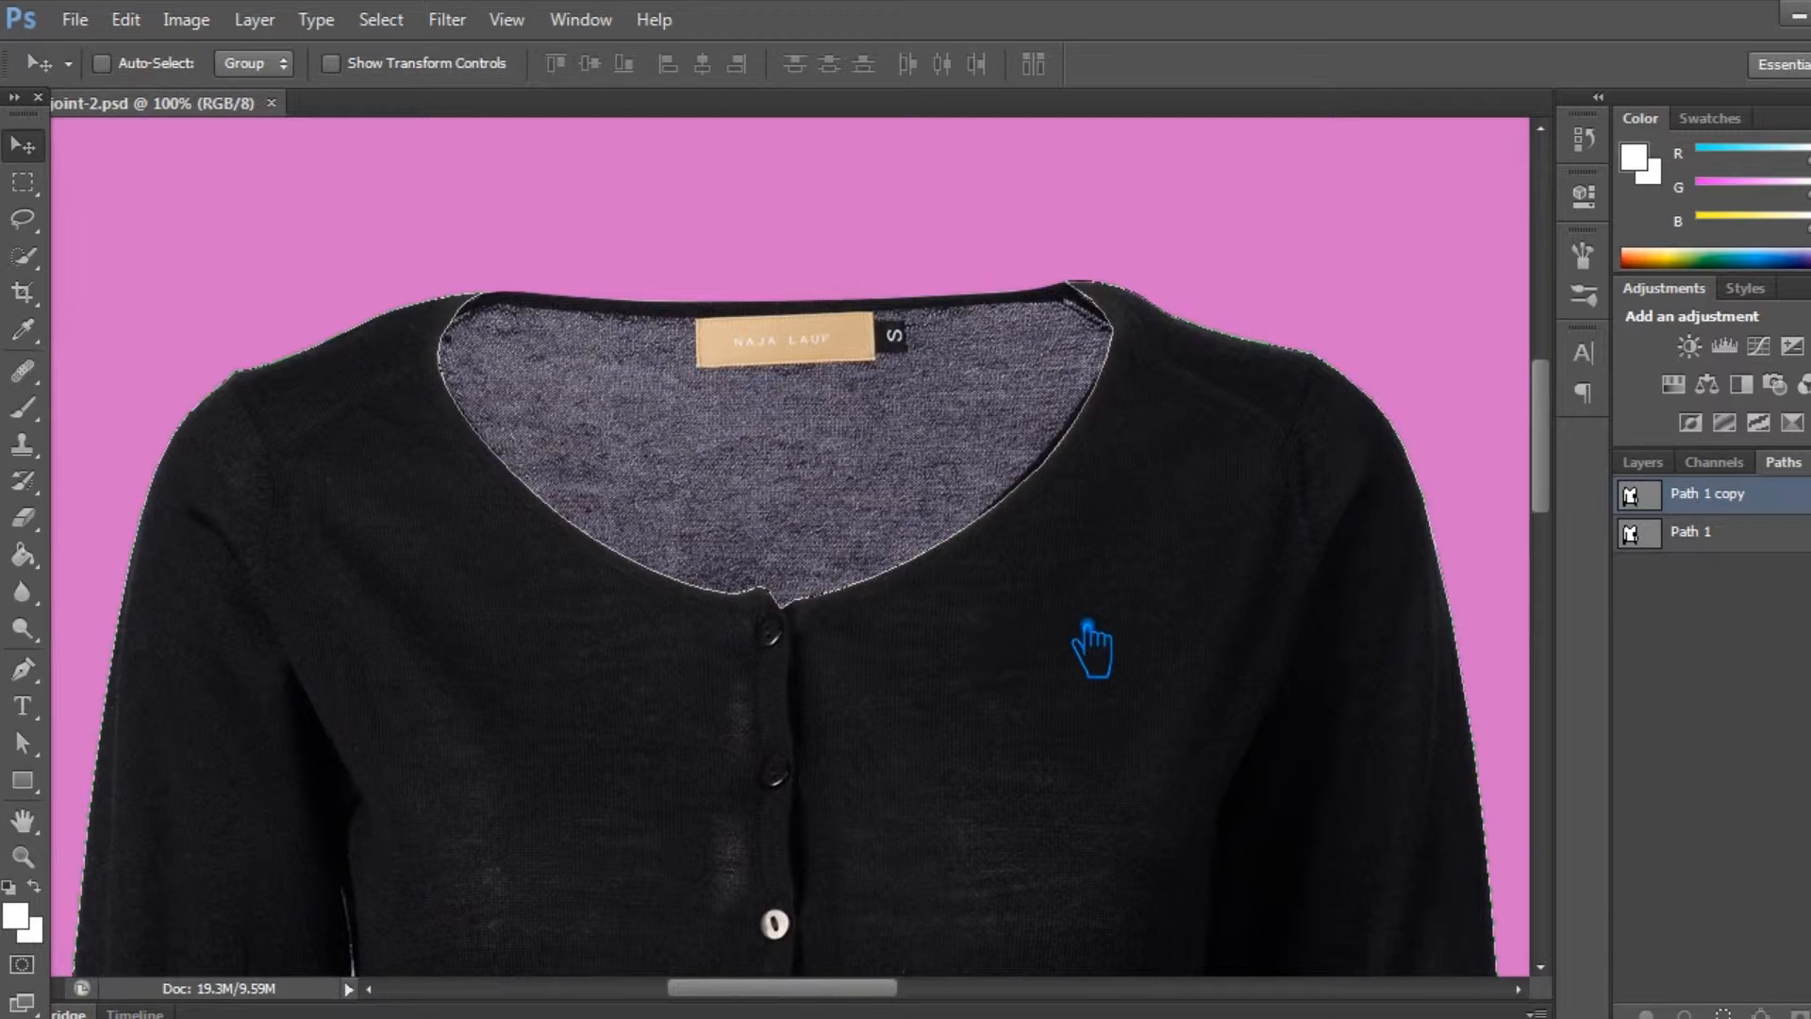
pyautogui.moveTo(1089, 651); pyautogui.dragTo(1235, 672)
# Try to reshape the front neckline by moving the anchor above the top button upward with the Direct Selection tool.
pyautogui.click(28, 744)
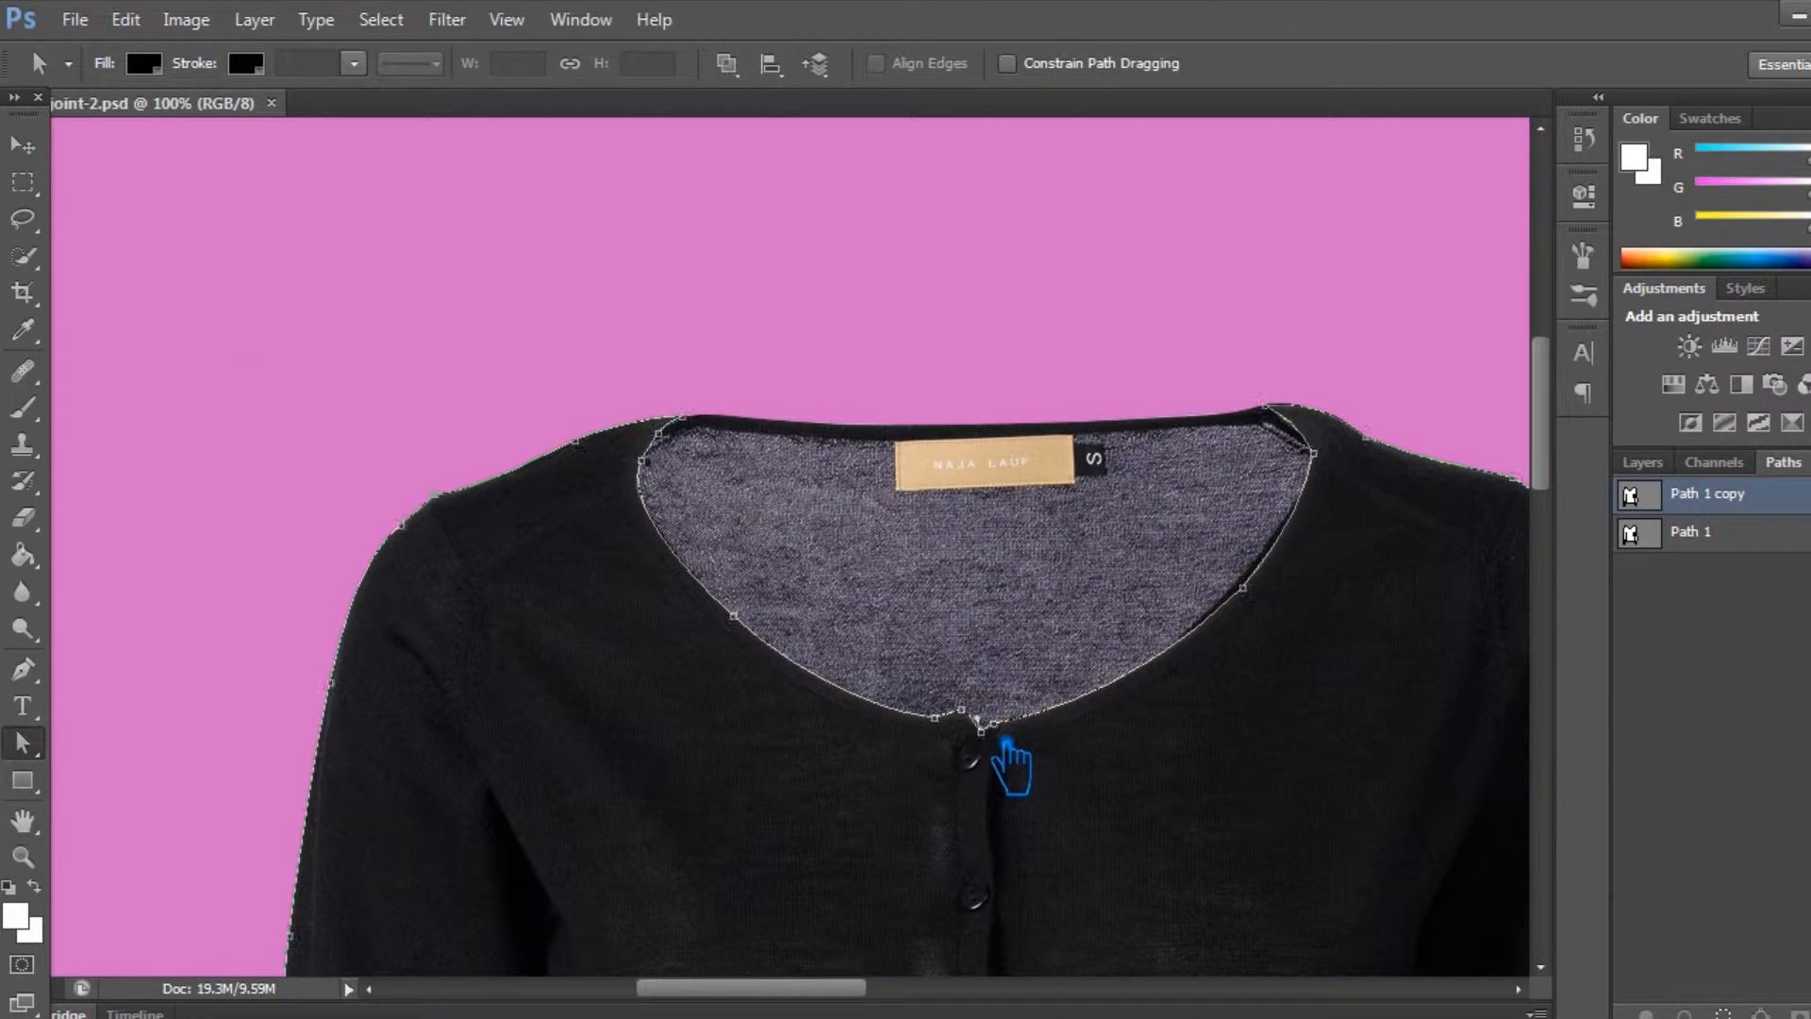
pyautogui.rightClick(22, 743)
pyautogui.click(186, 765)
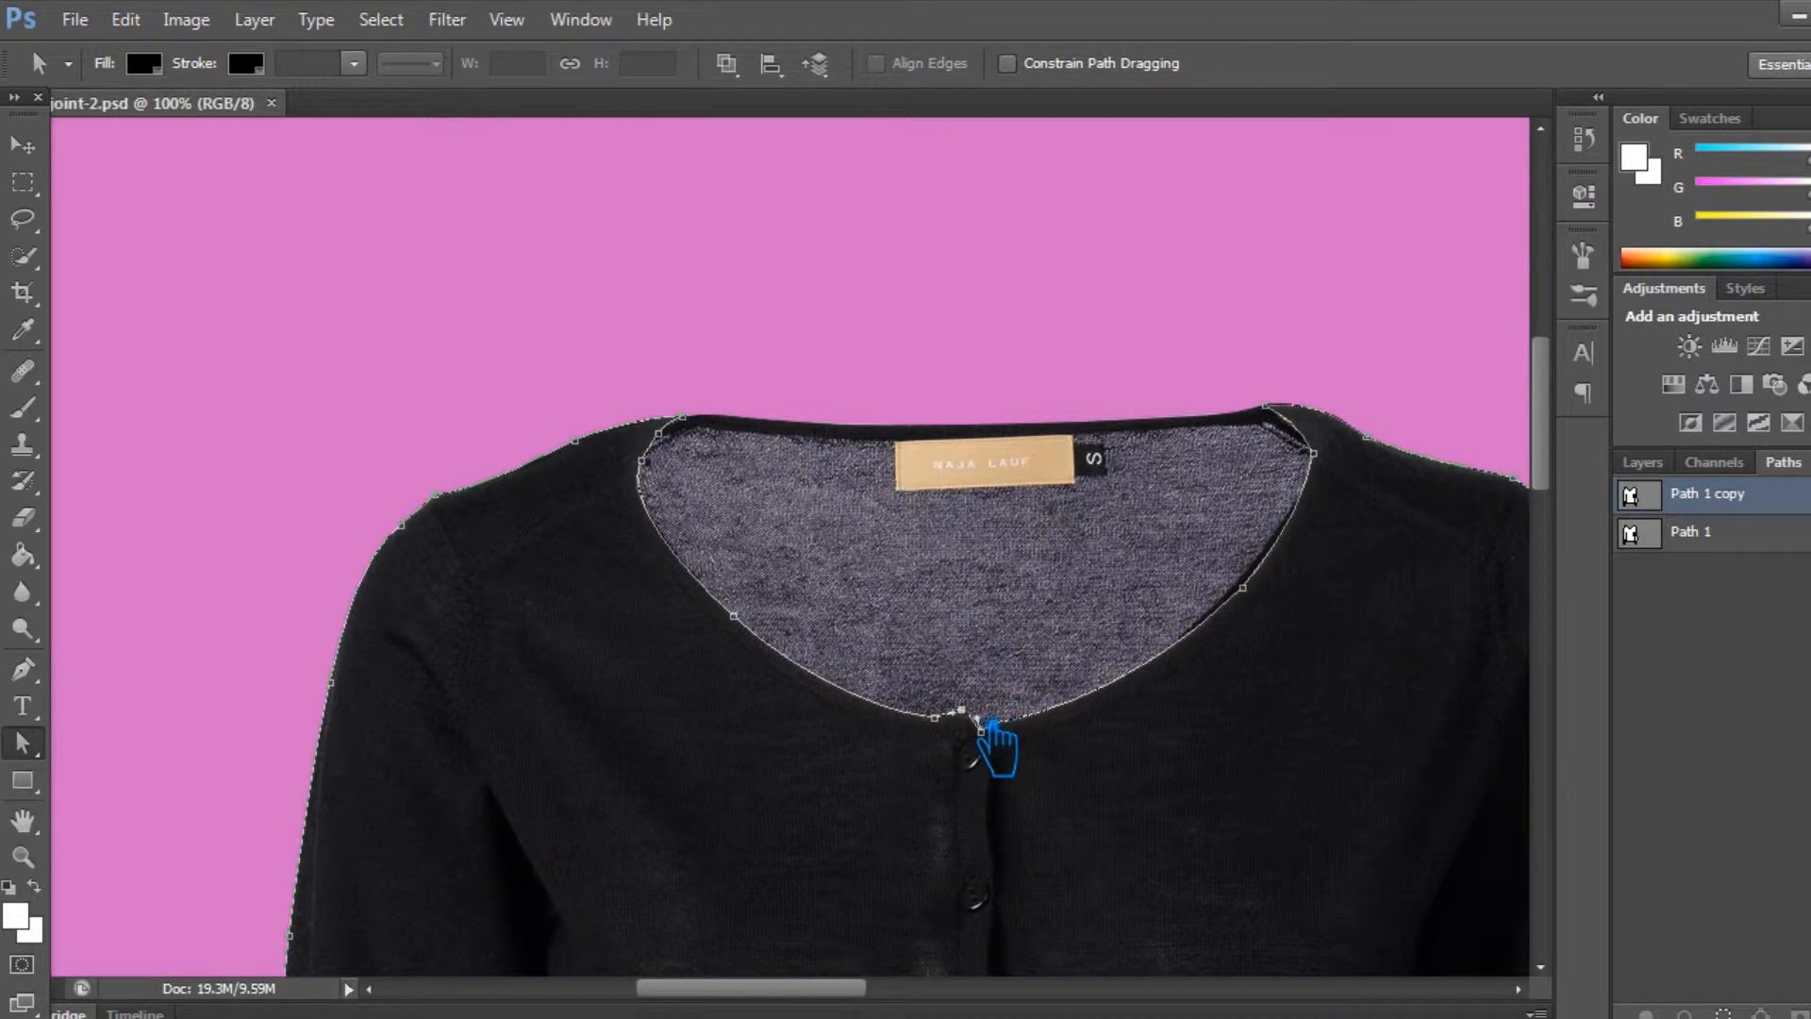
pyautogui.moveTo(988, 727); pyautogui.dragTo(1021, 676)
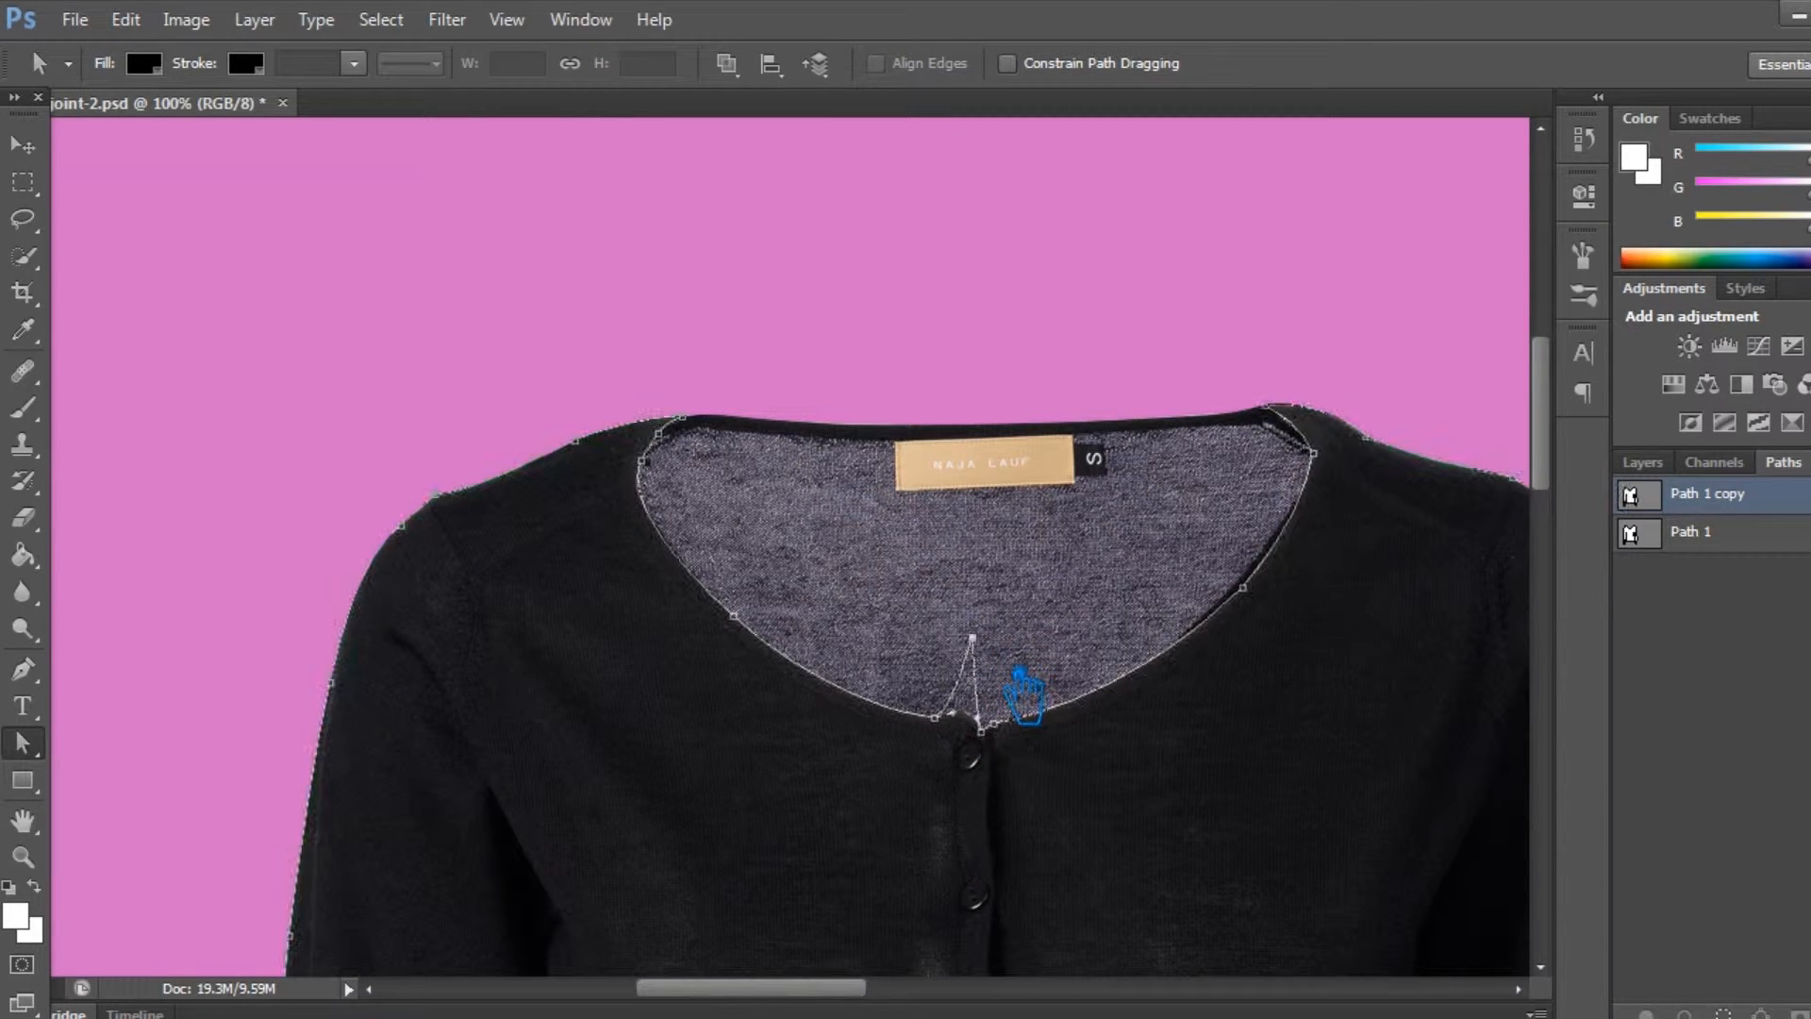
# Remove the front neckline anchors from Path 1 copy with the Delete Anchor Point tool, up to both collar corners.
pyautogui.rightClick(28, 743)
pyautogui.rightClick(29, 670)
pyautogui.click(150, 745)
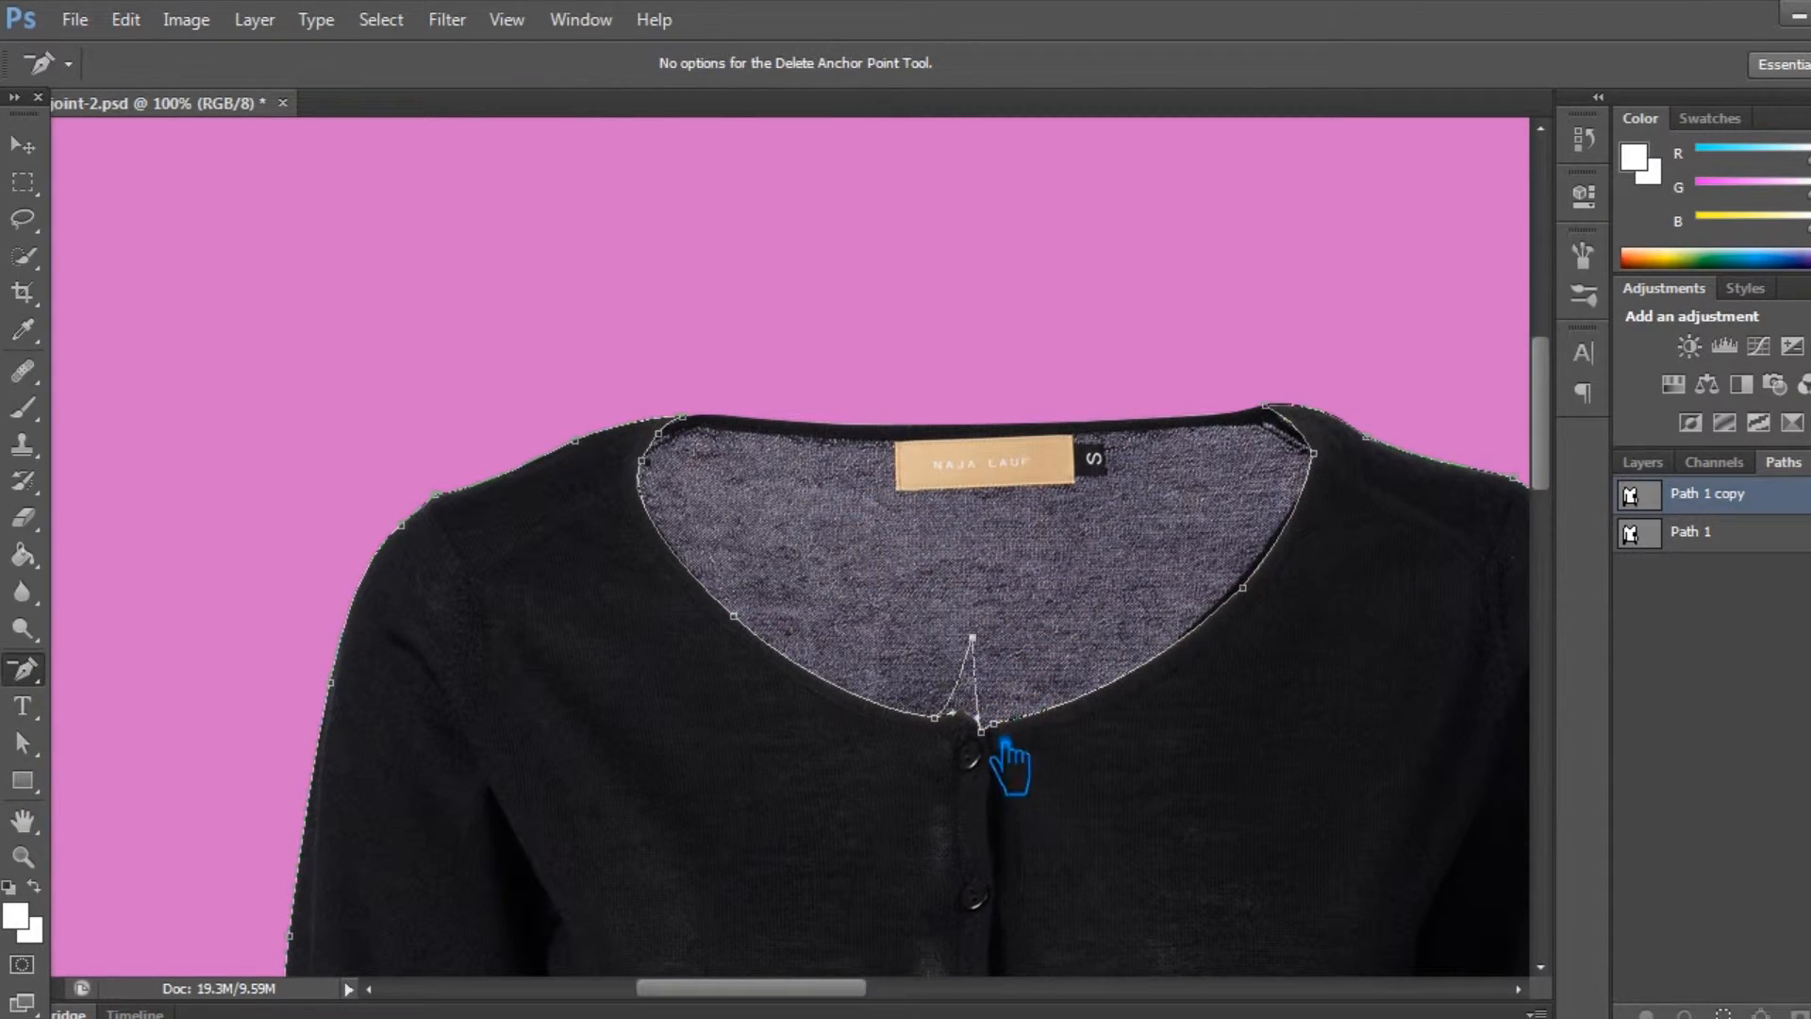
pyautogui.moveTo(1000, 717); pyautogui.dragTo(760, 630)
pyautogui.moveTo(1267, 603); pyautogui.dragTo(1308, 569)
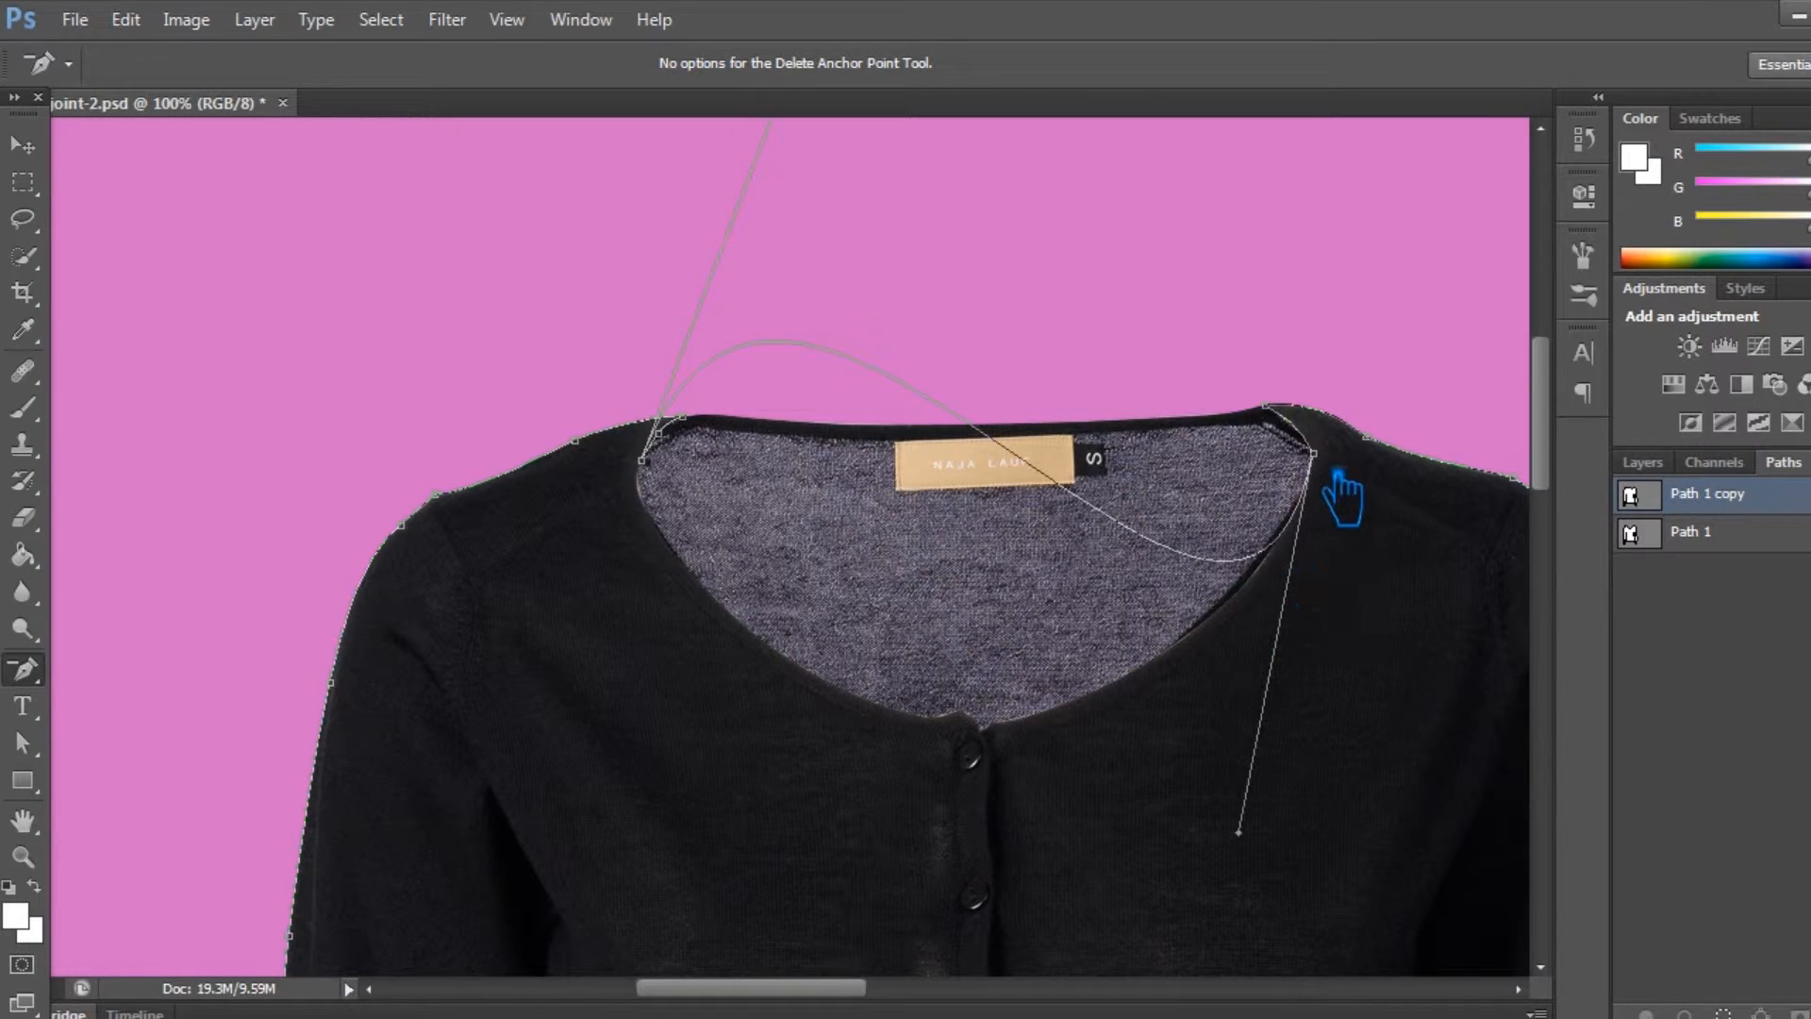
pyautogui.moveTo(1338, 469); pyautogui.dragTo(1079, 507)
pyautogui.click(642, 460)
pyautogui.click(658, 434)
pyautogui.moveTo(1100, 557); pyautogui.dragTo(958, 613)
pyautogui.moveTo(815, 330); pyautogui.dragTo(941, 529)
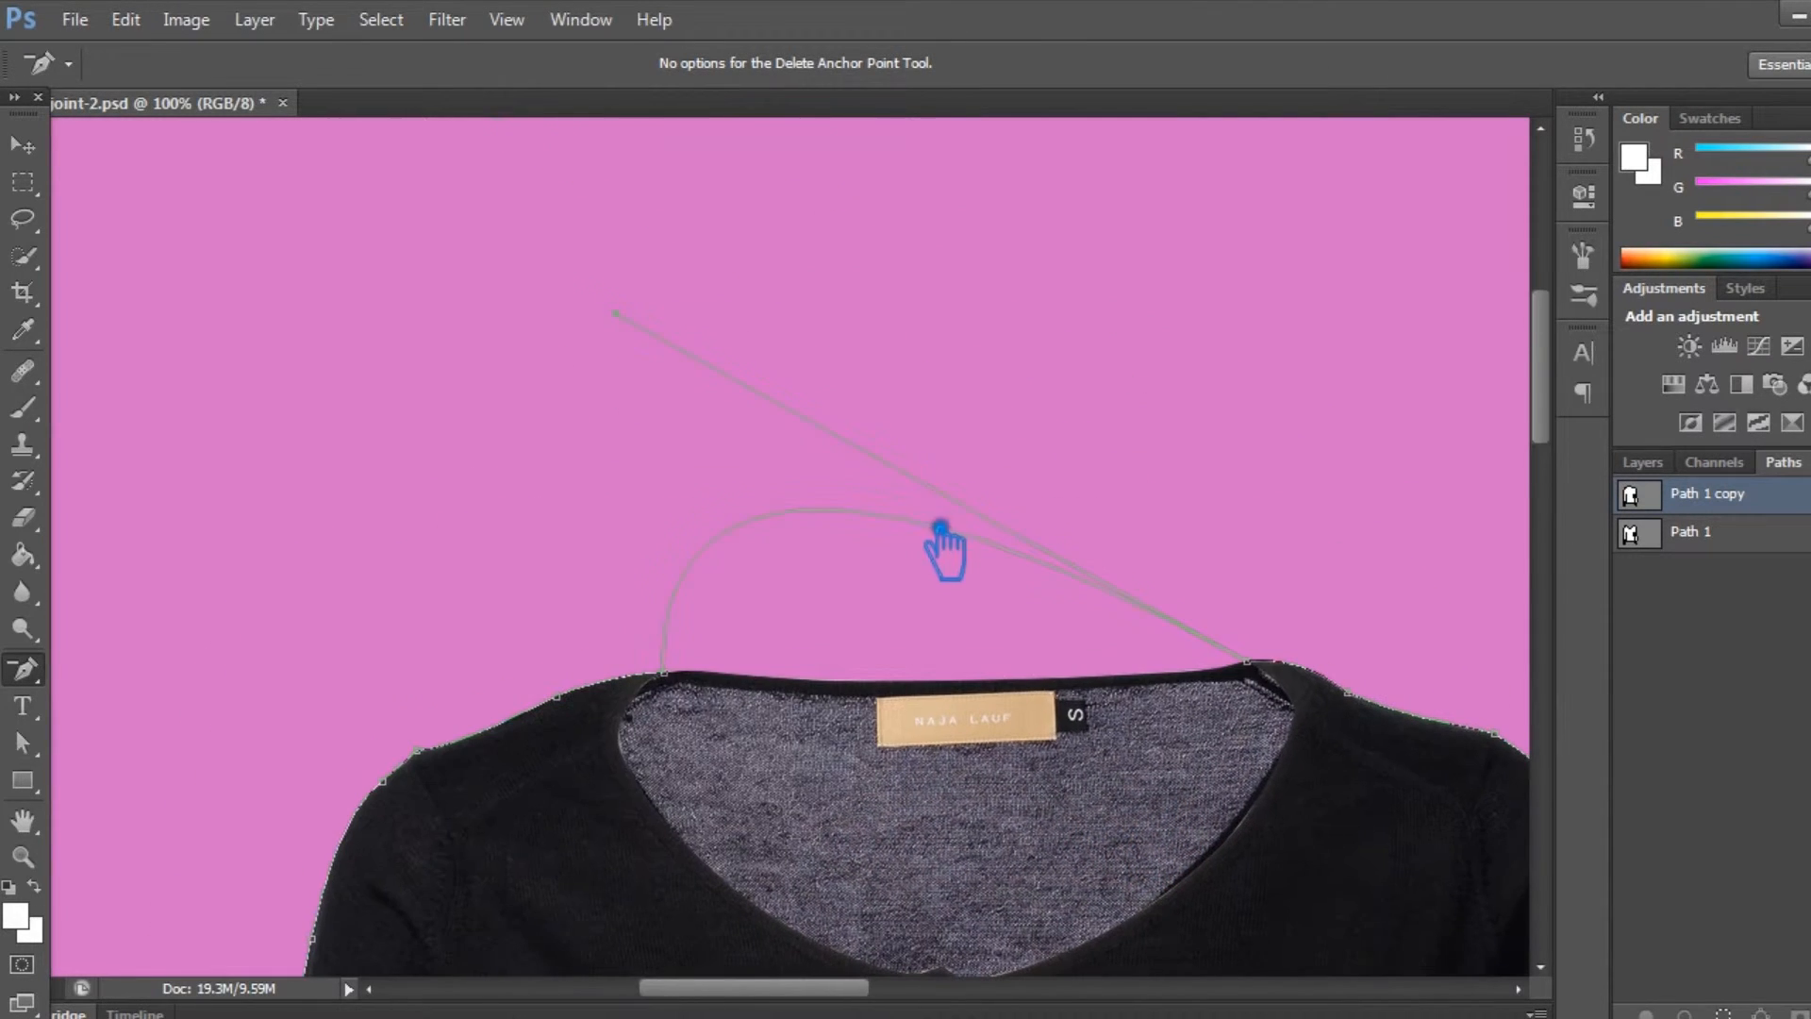
# Pull the bulging path segment between the collar corners down onto the back neck edge with the Direct Selection tool.
pyautogui.click(23, 670)
pyautogui.click(22, 743)
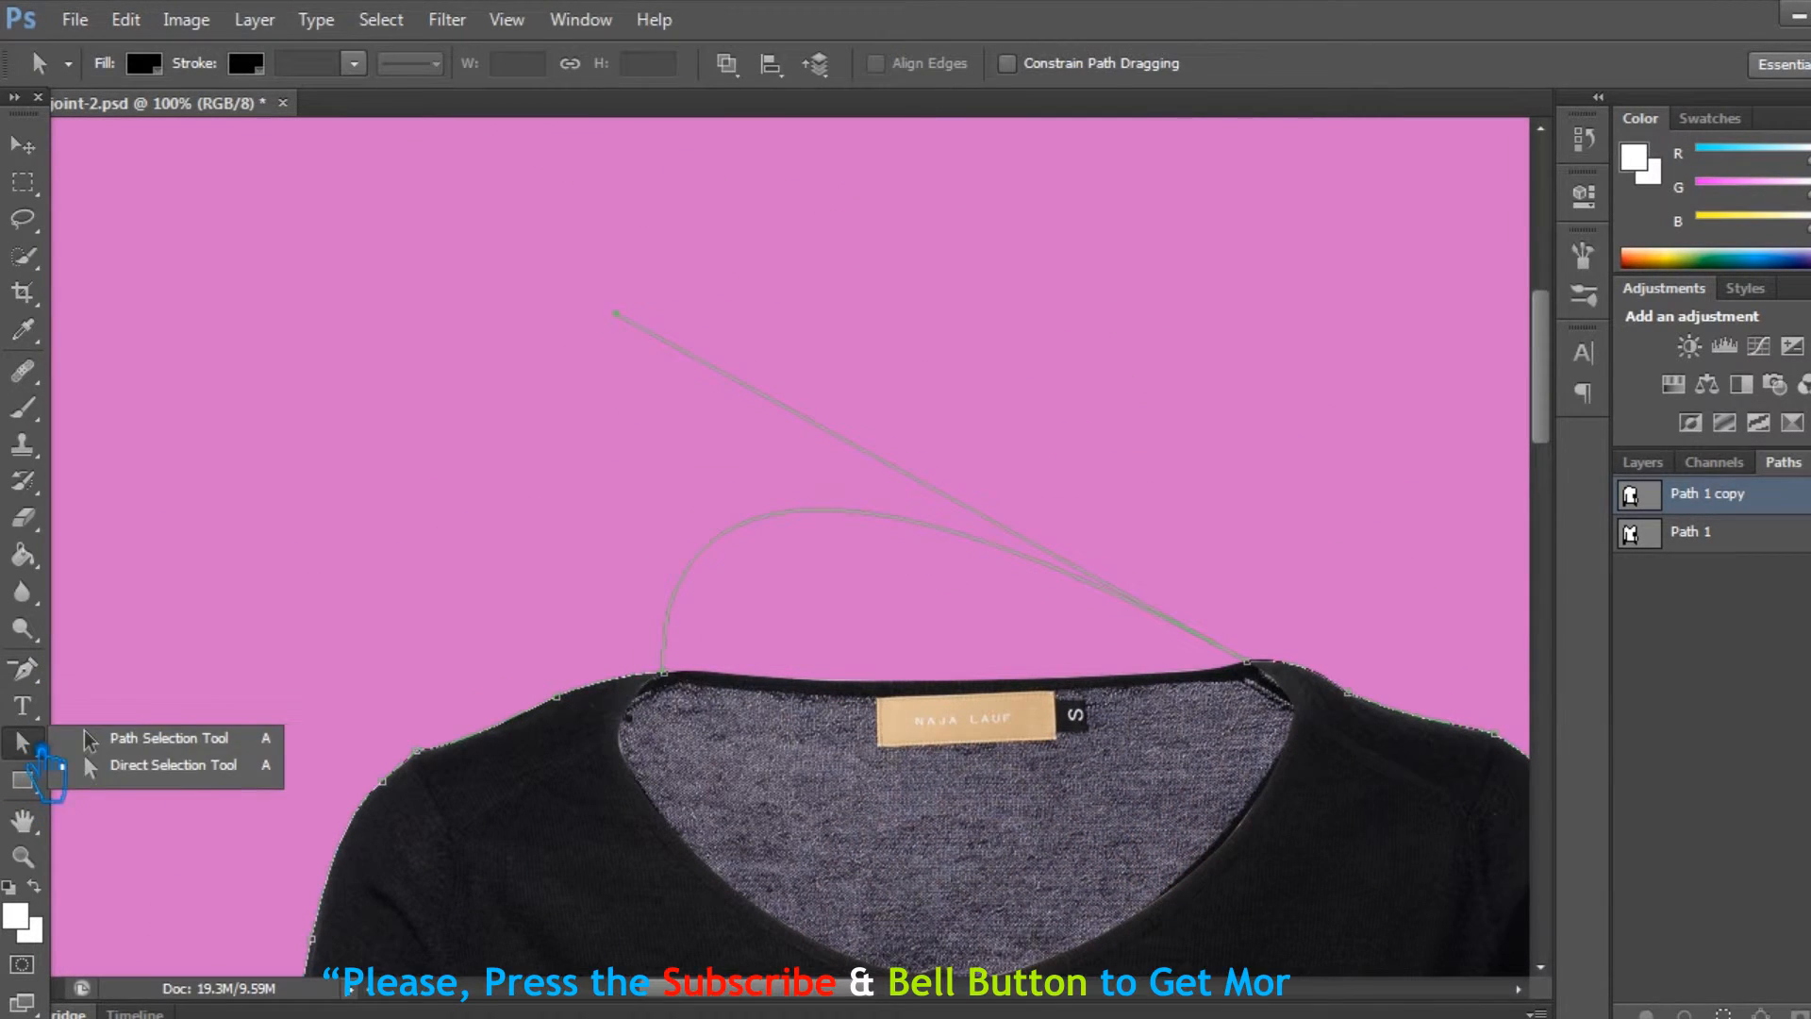
pyautogui.click(123, 741)
pyautogui.moveTo(820, 552); pyautogui.dragTo(892, 722)
# Add Pen tool anchors along the back neck edge and adjust them so Path 1 copy follows the collar.
pyautogui.hotkey('ctrl', '+')
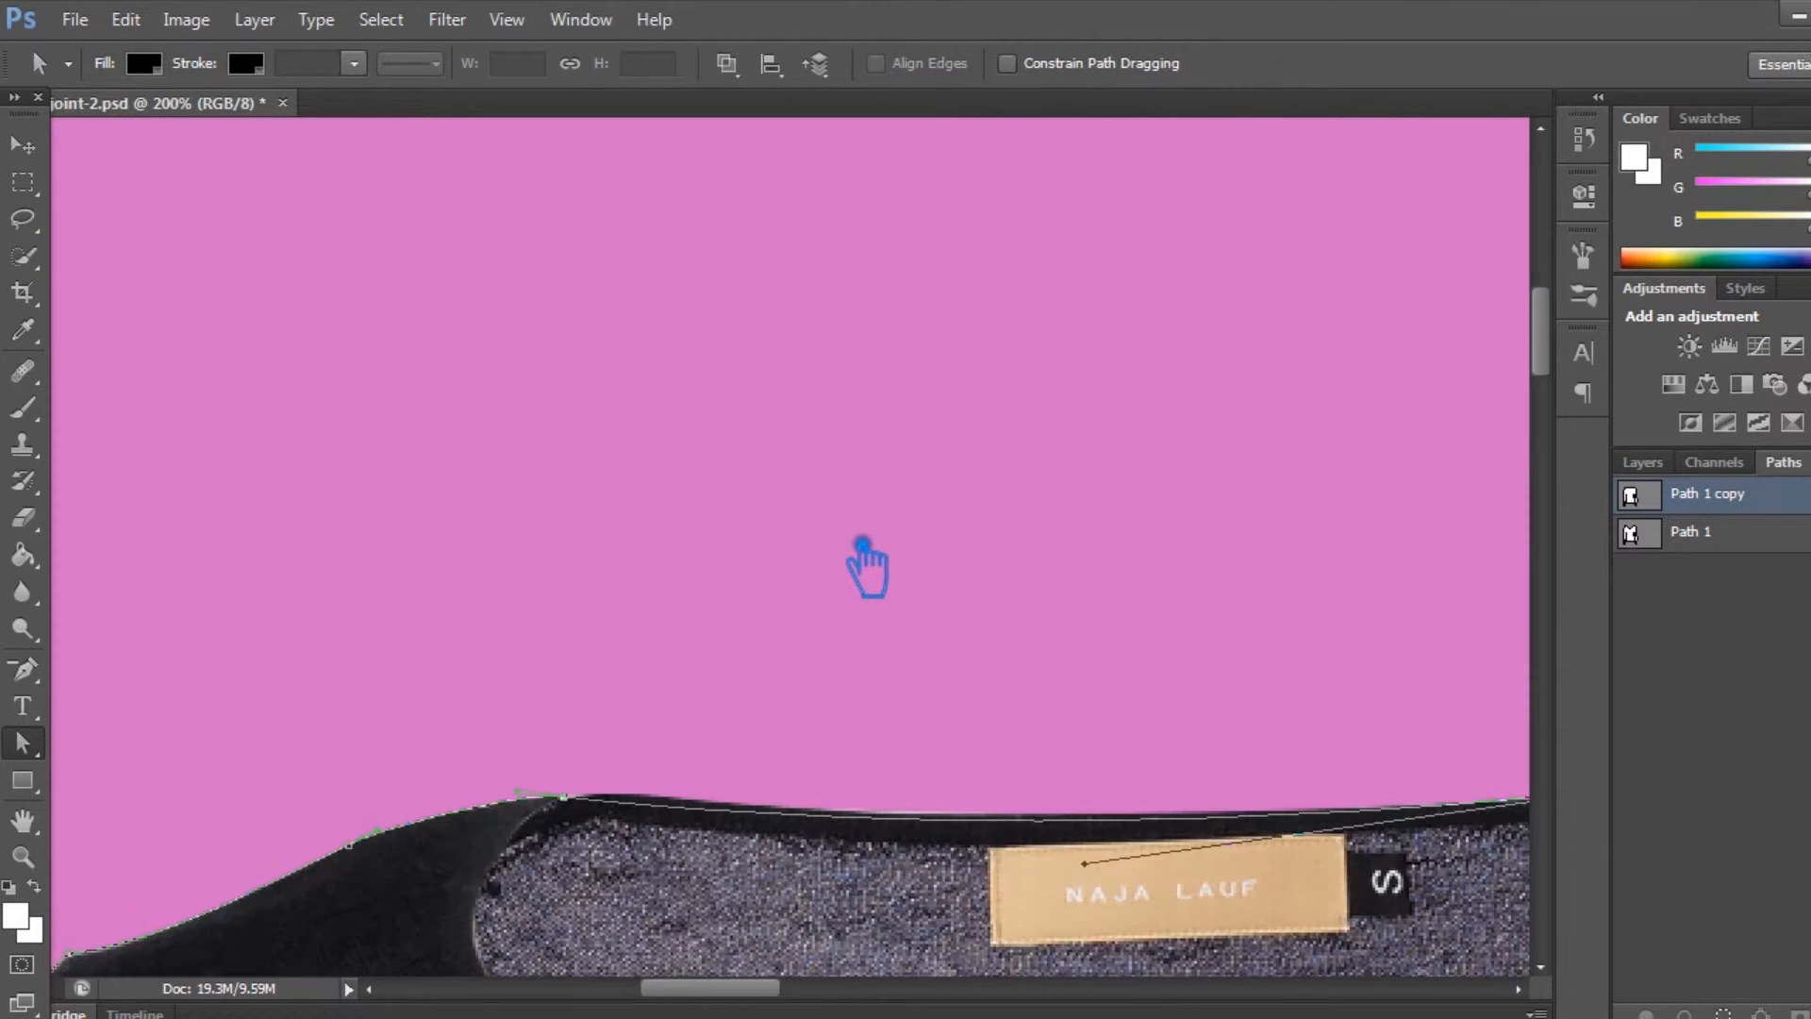
pyautogui.moveTo(850, 604); pyautogui.dragTo(810, 256)
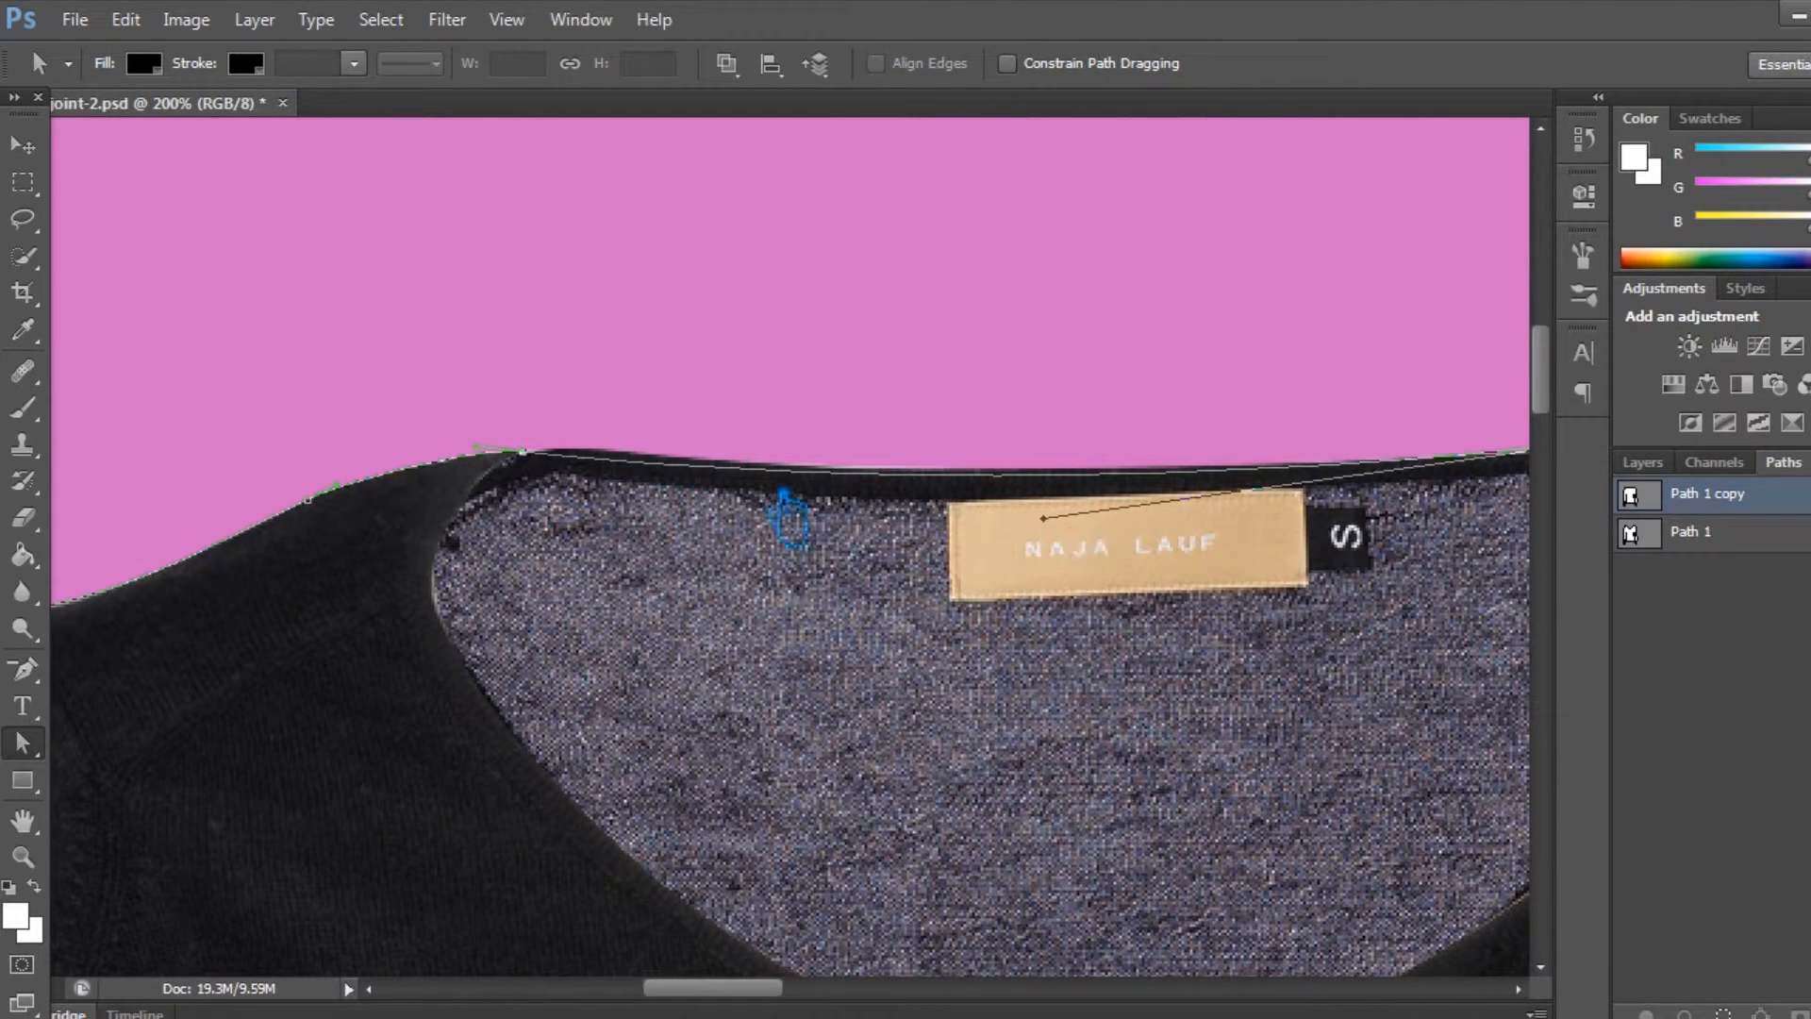
pyautogui.click(22, 669)
pyautogui.moveTo(809, 485); pyautogui.dragTo(798, 477)
pyautogui.moveTo(1340, 510); pyautogui.dragTo(834, 485)
pyautogui.press('Down')
pyautogui.press('Down')
pyautogui.press('Down')
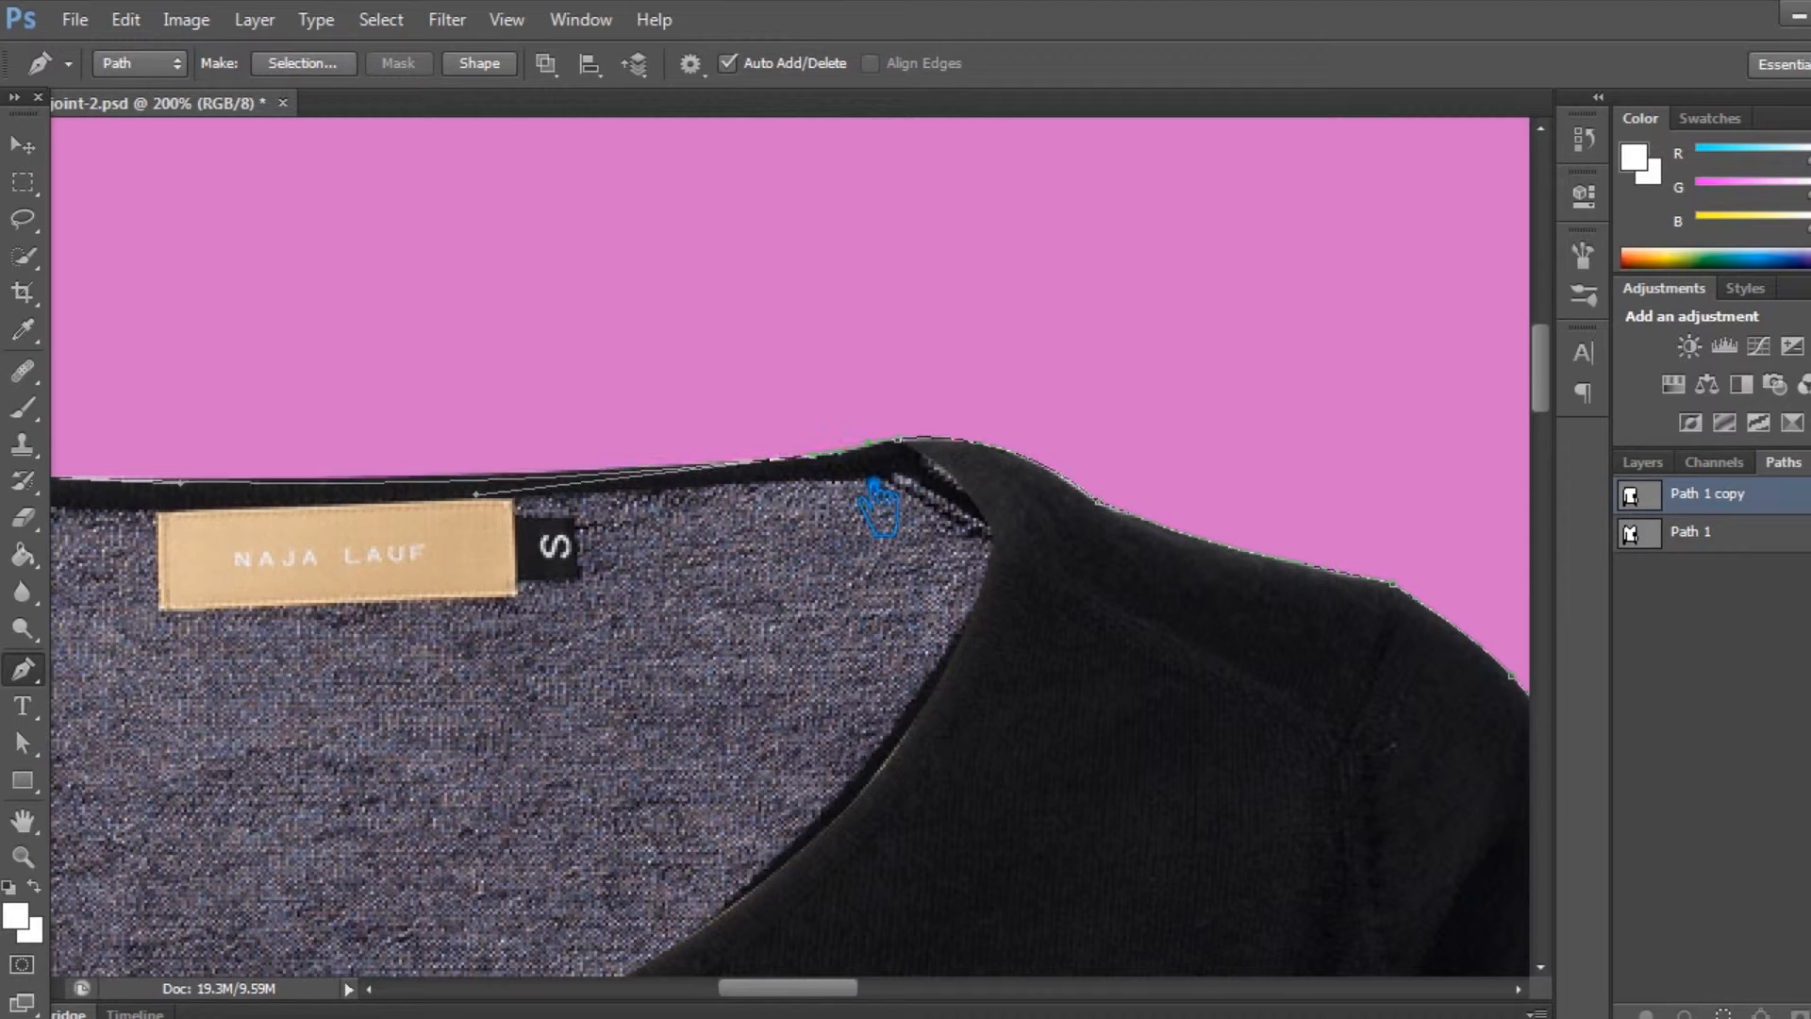
pyautogui.moveTo(451, 494); pyautogui.dragTo(479, 493)
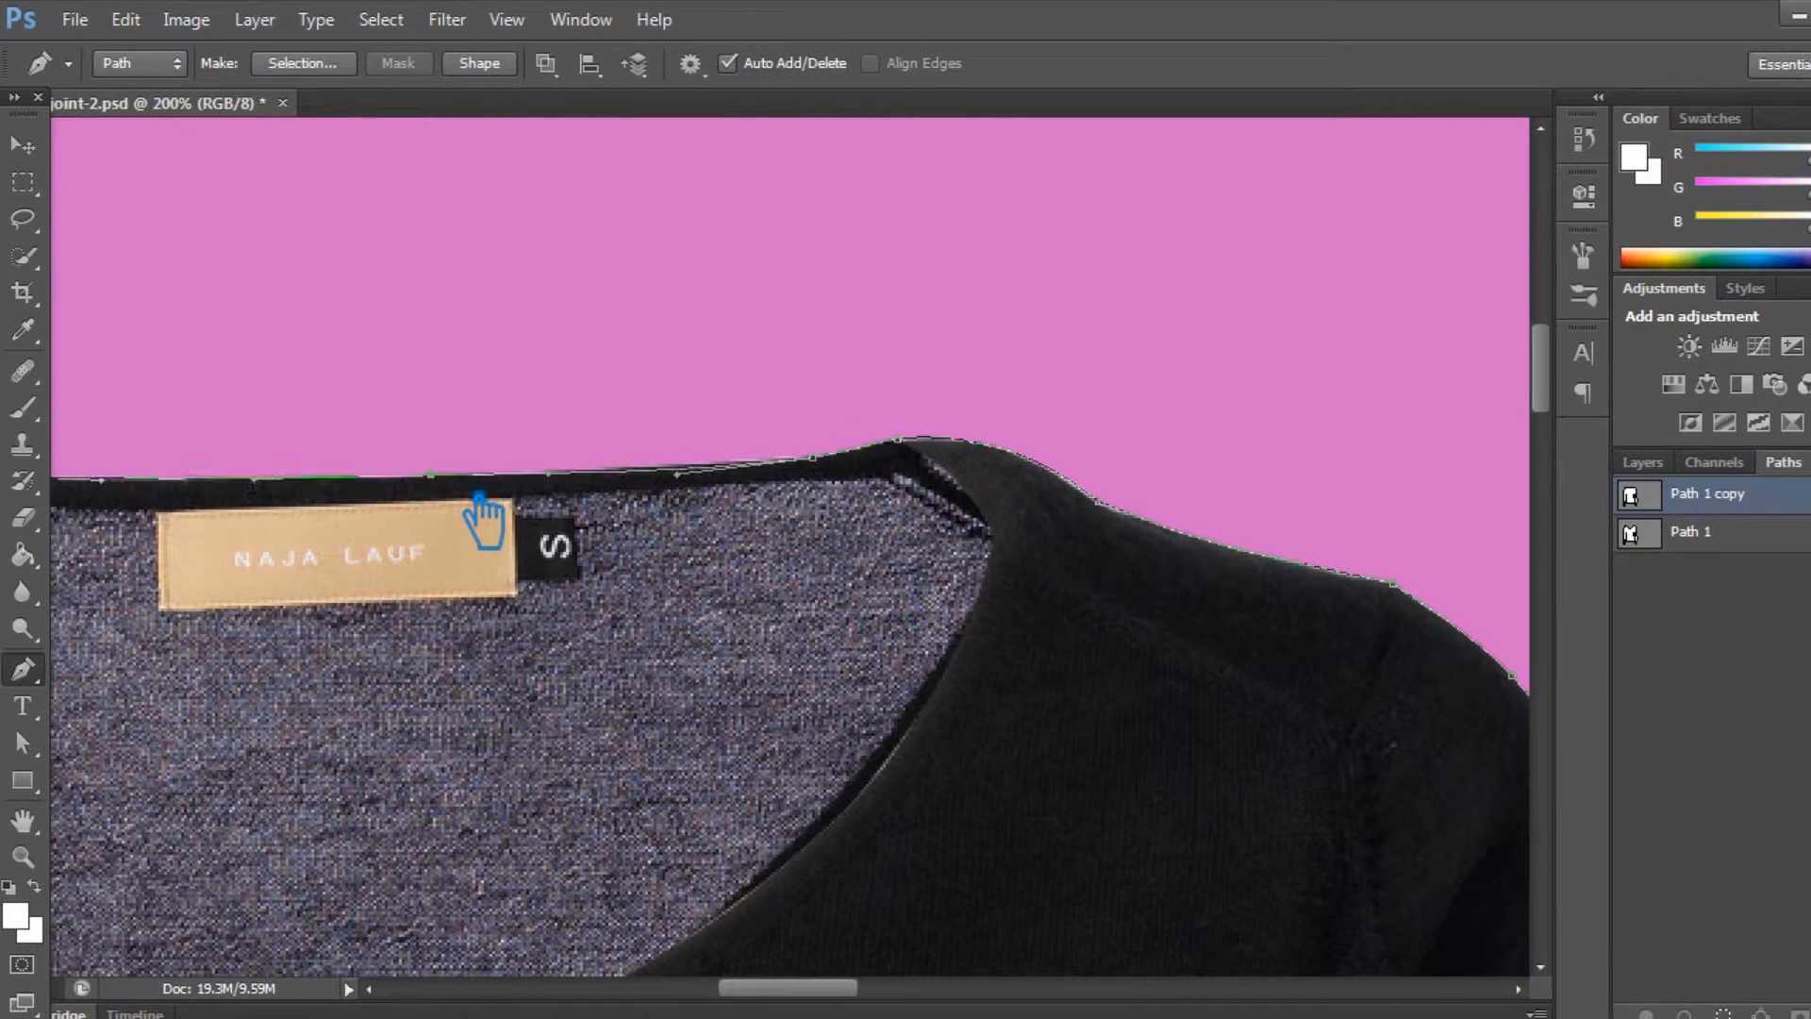
pyautogui.hotkey('ctrl', '-')
pyautogui.hotkey('ctrl', '-')
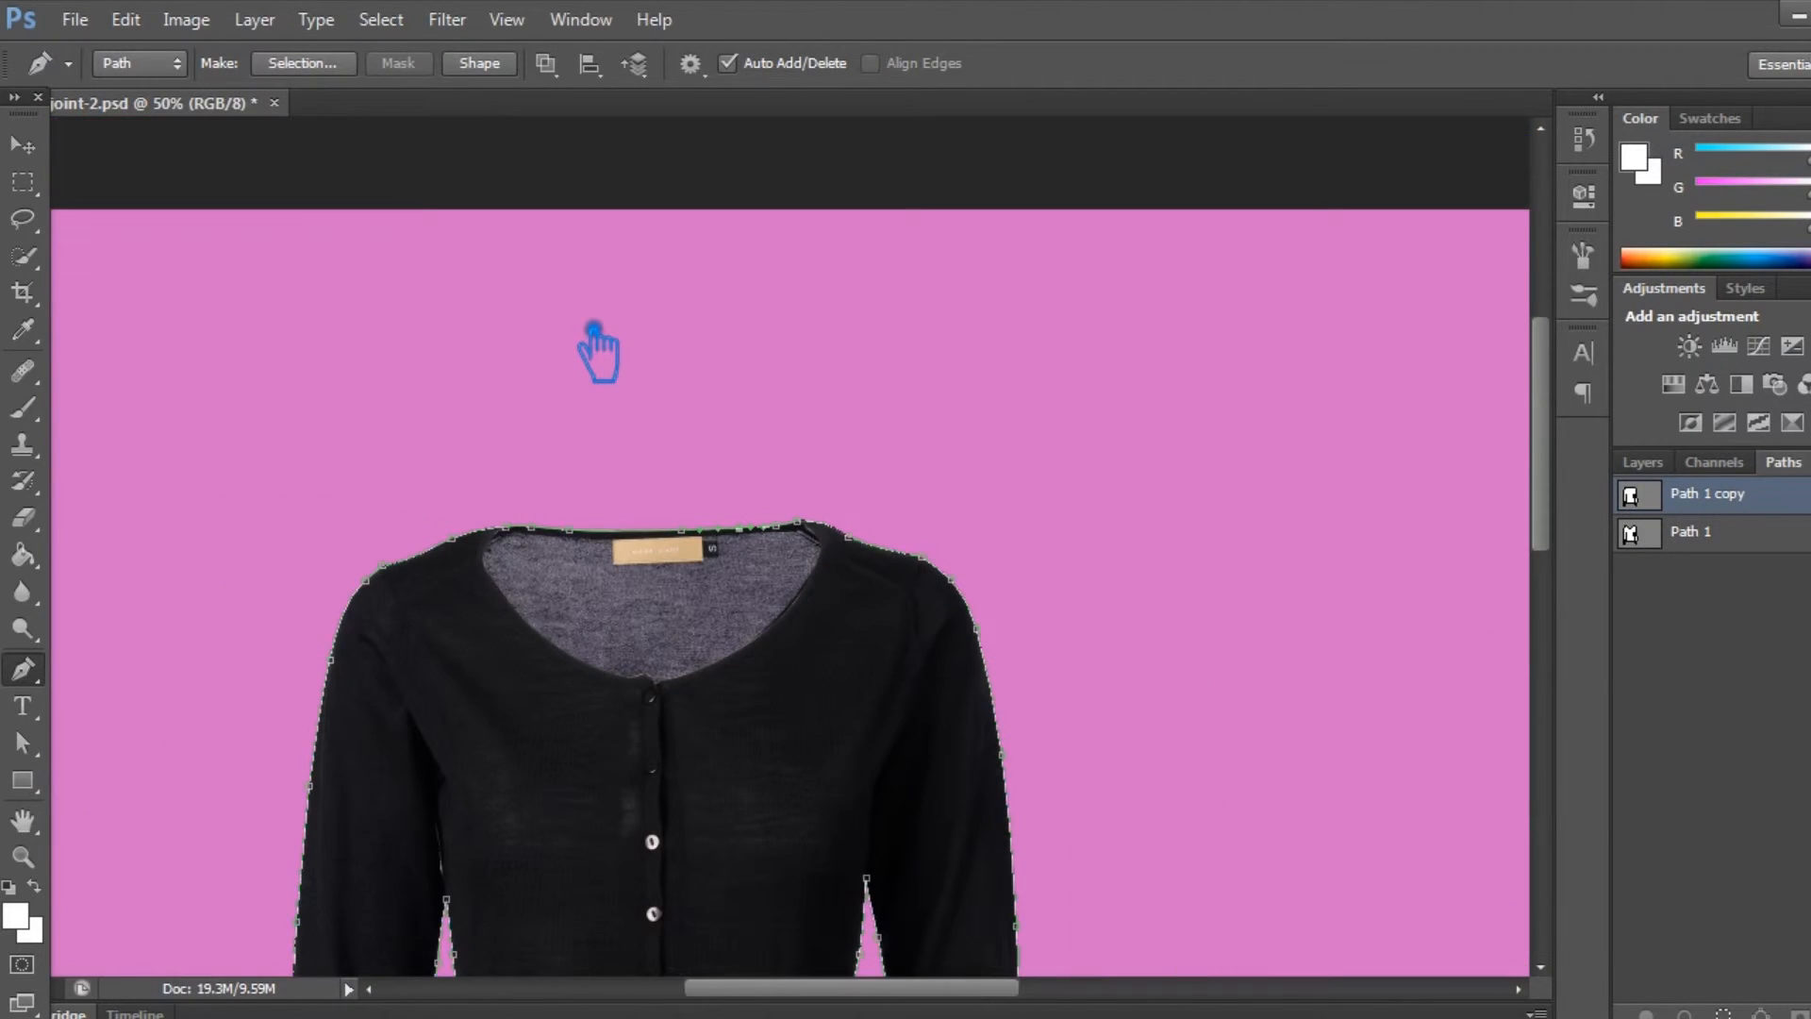
# Load Path 1 copy as an inverted selection, activate Layer 1, clear the selection, and save the document.
pyautogui.click(22, 144)
pyautogui.hotkey('ctrl', 'Return')
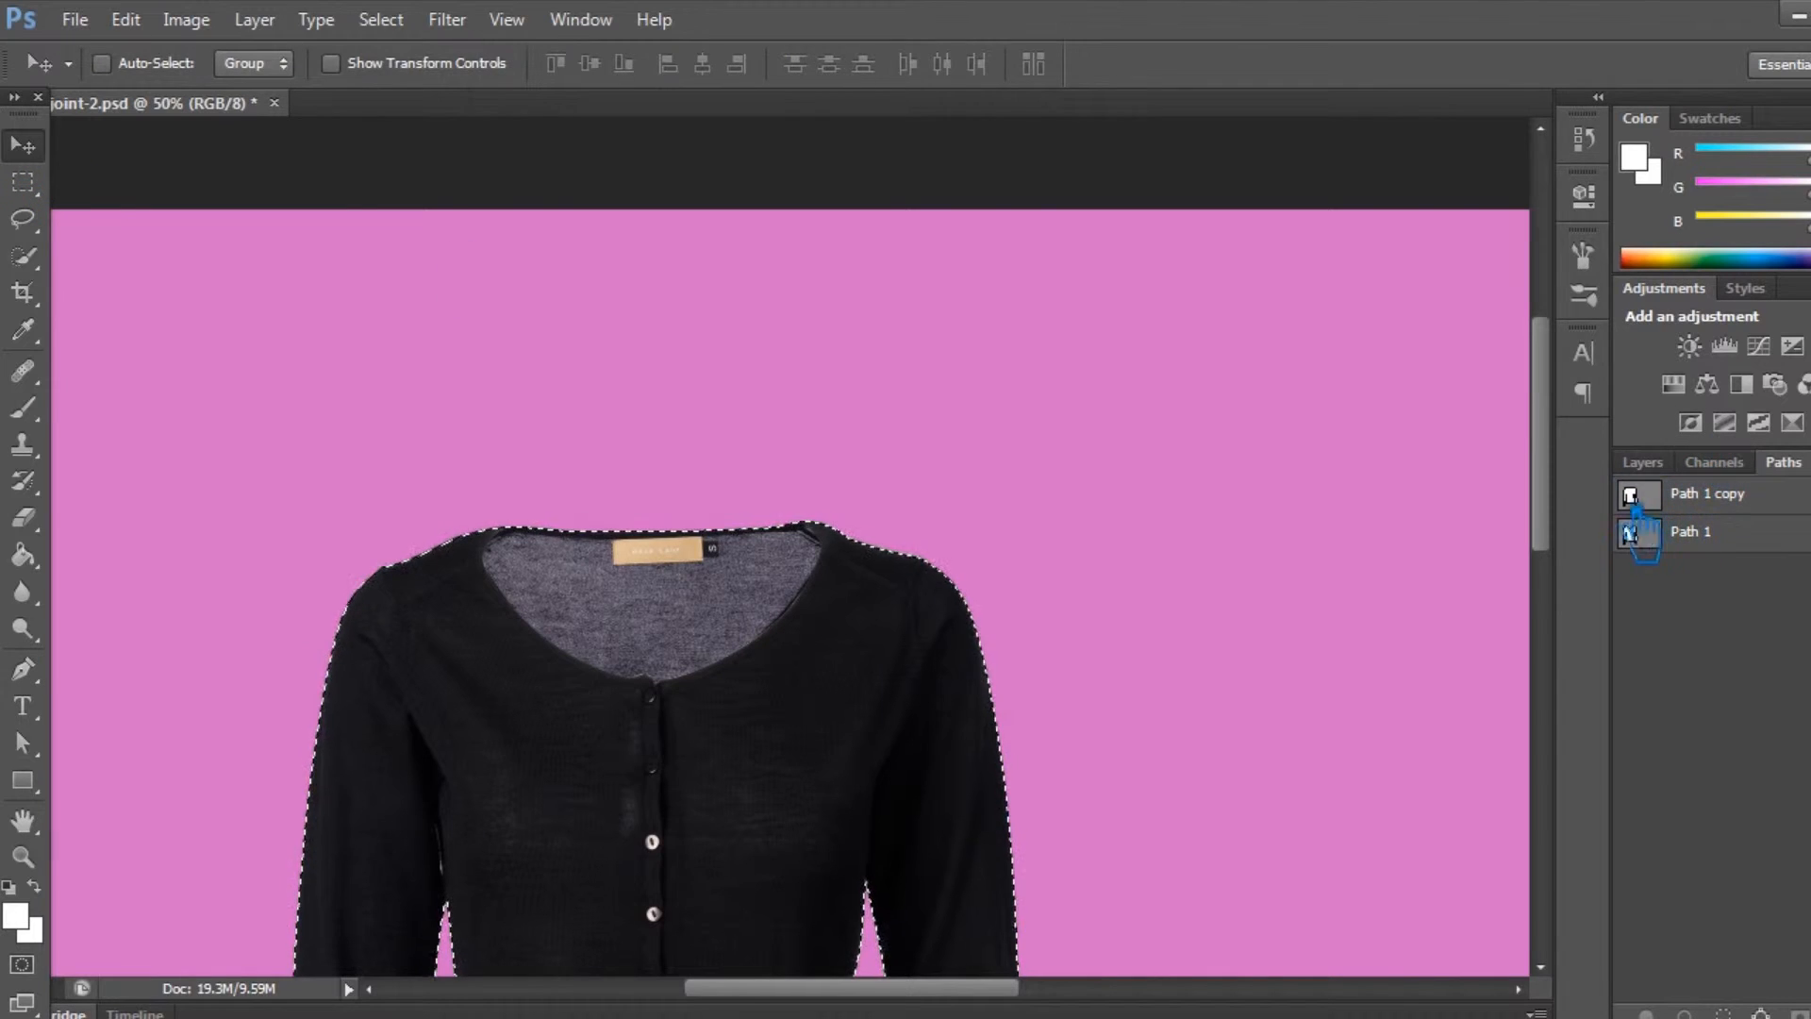
pyautogui.click(1643, 462)
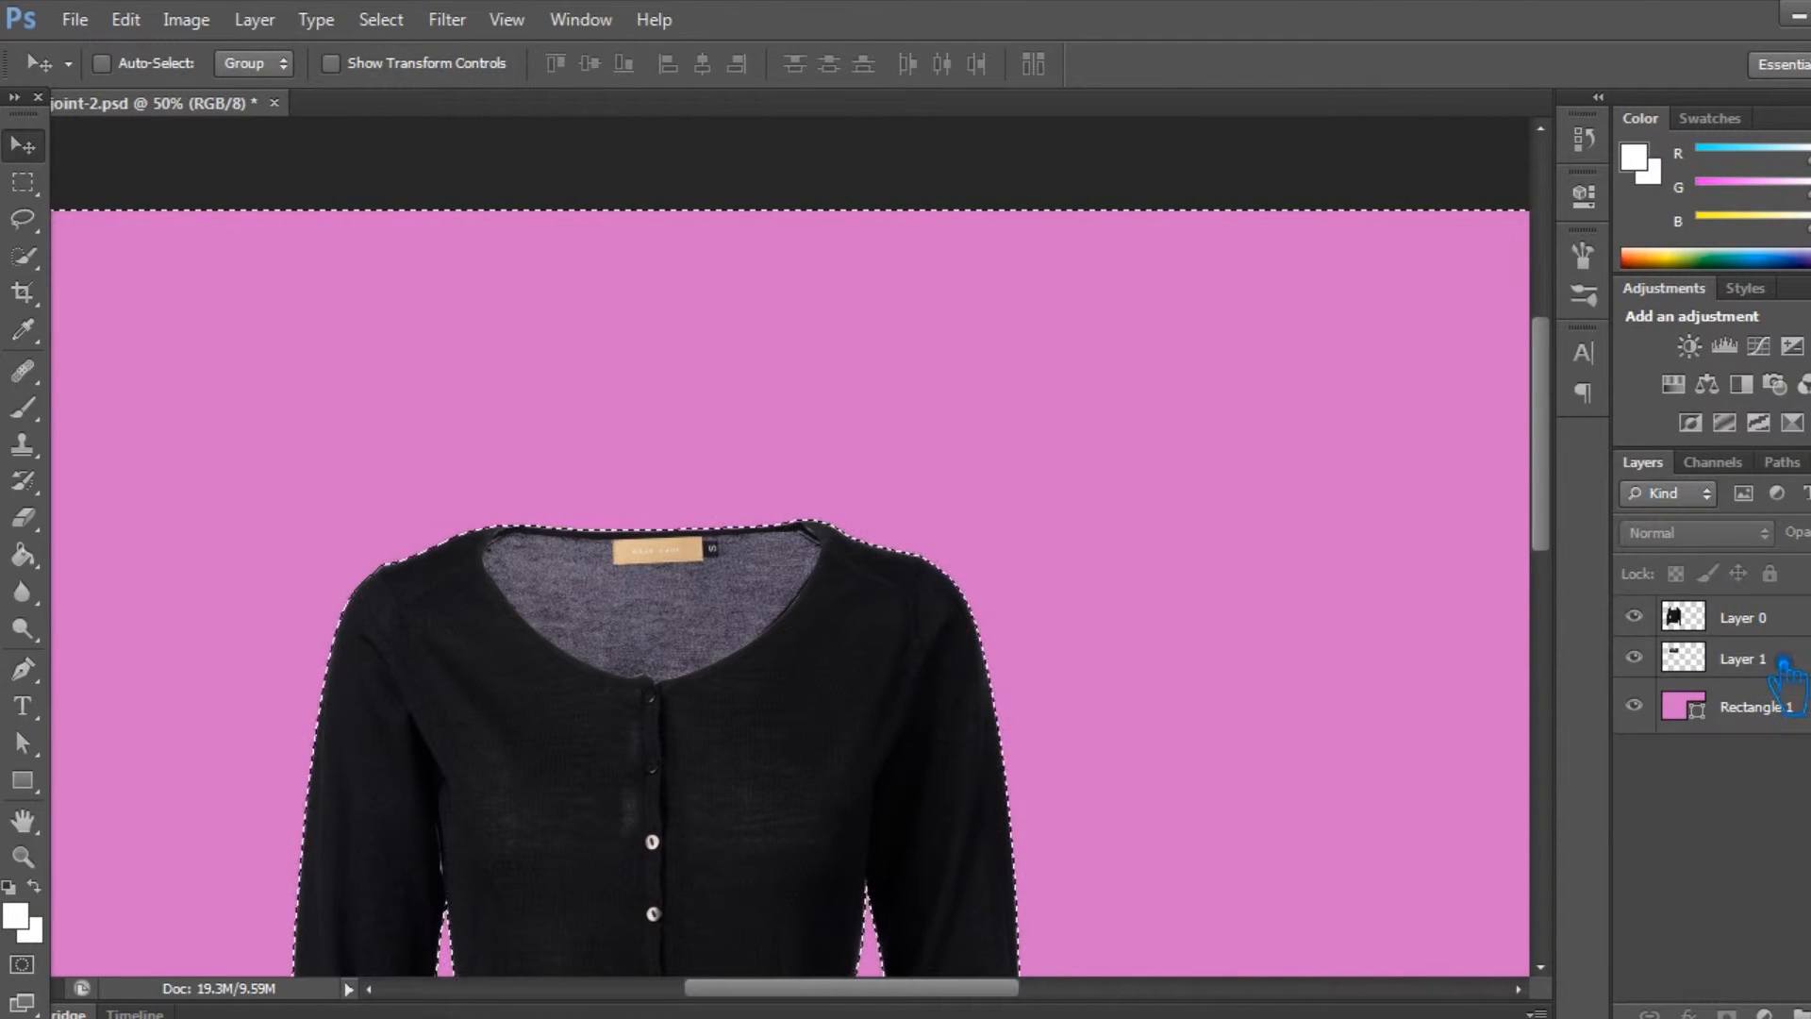
pyautogui.click(1762, 660)
pyautogui.hotkey('ctrl', 'd')
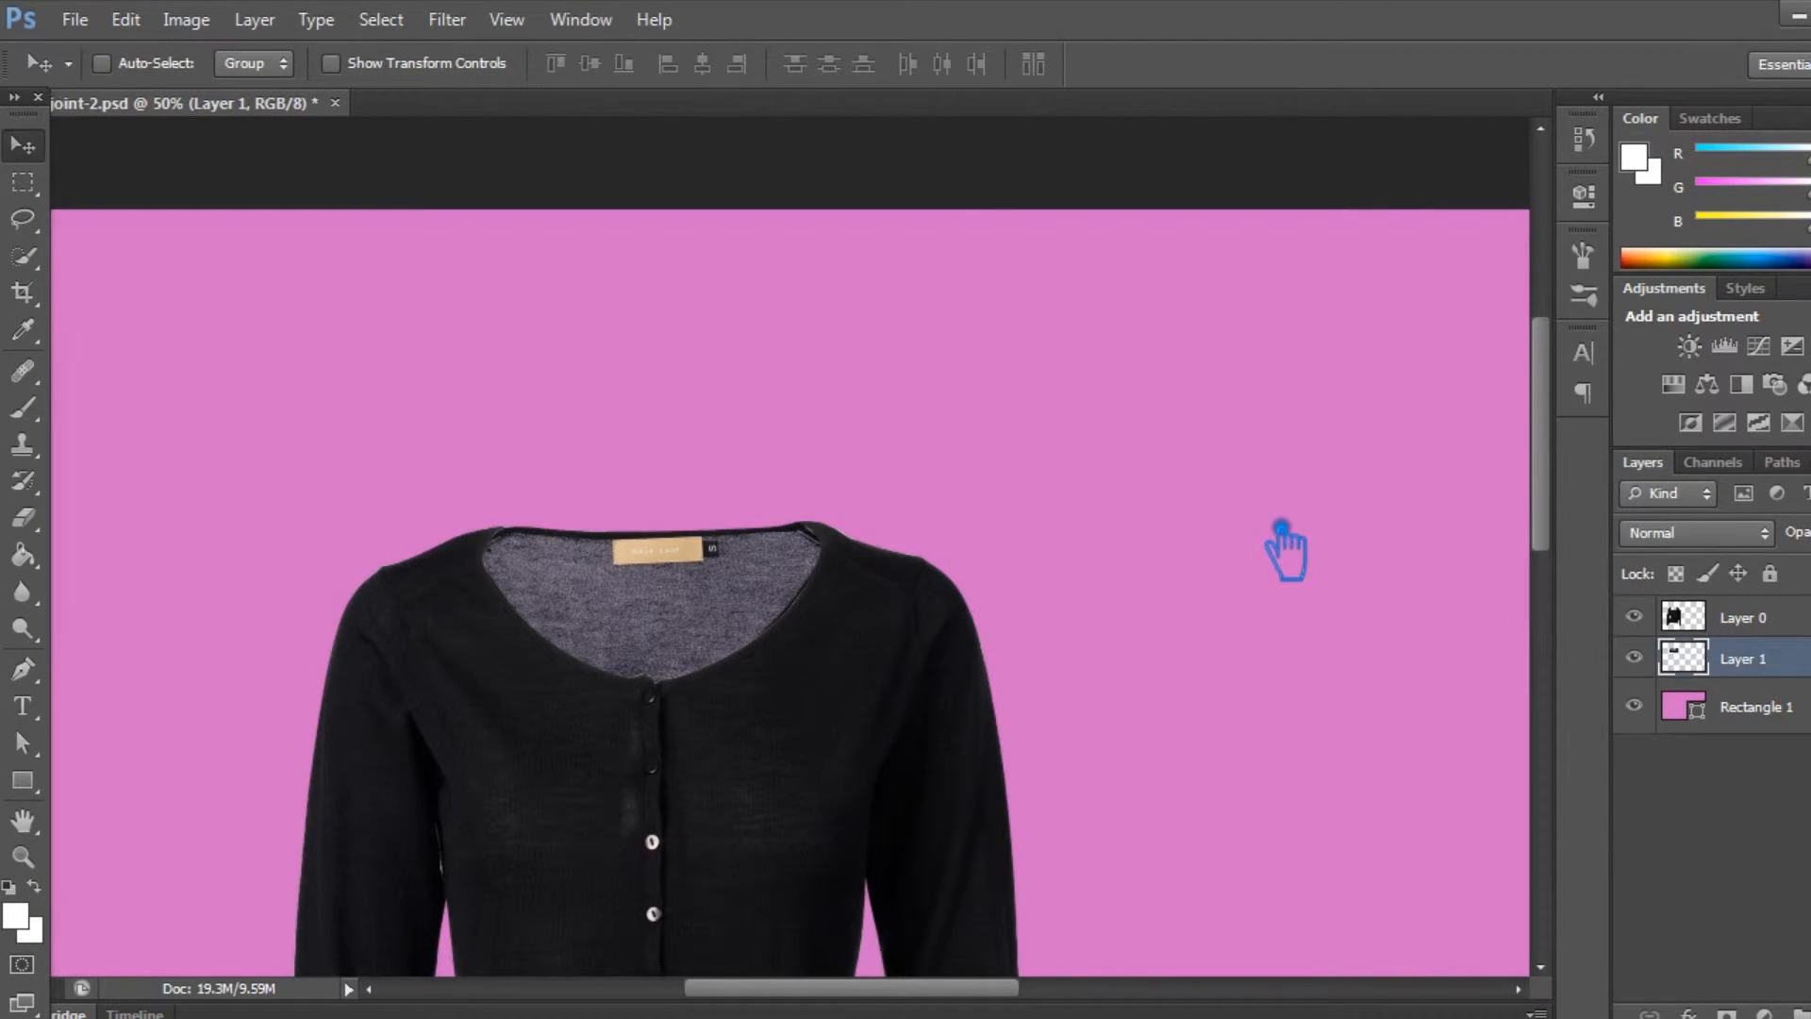
pyautogui.hotkey('ctrl', '+')
pyautogui.hotkey('ctrl', 's')
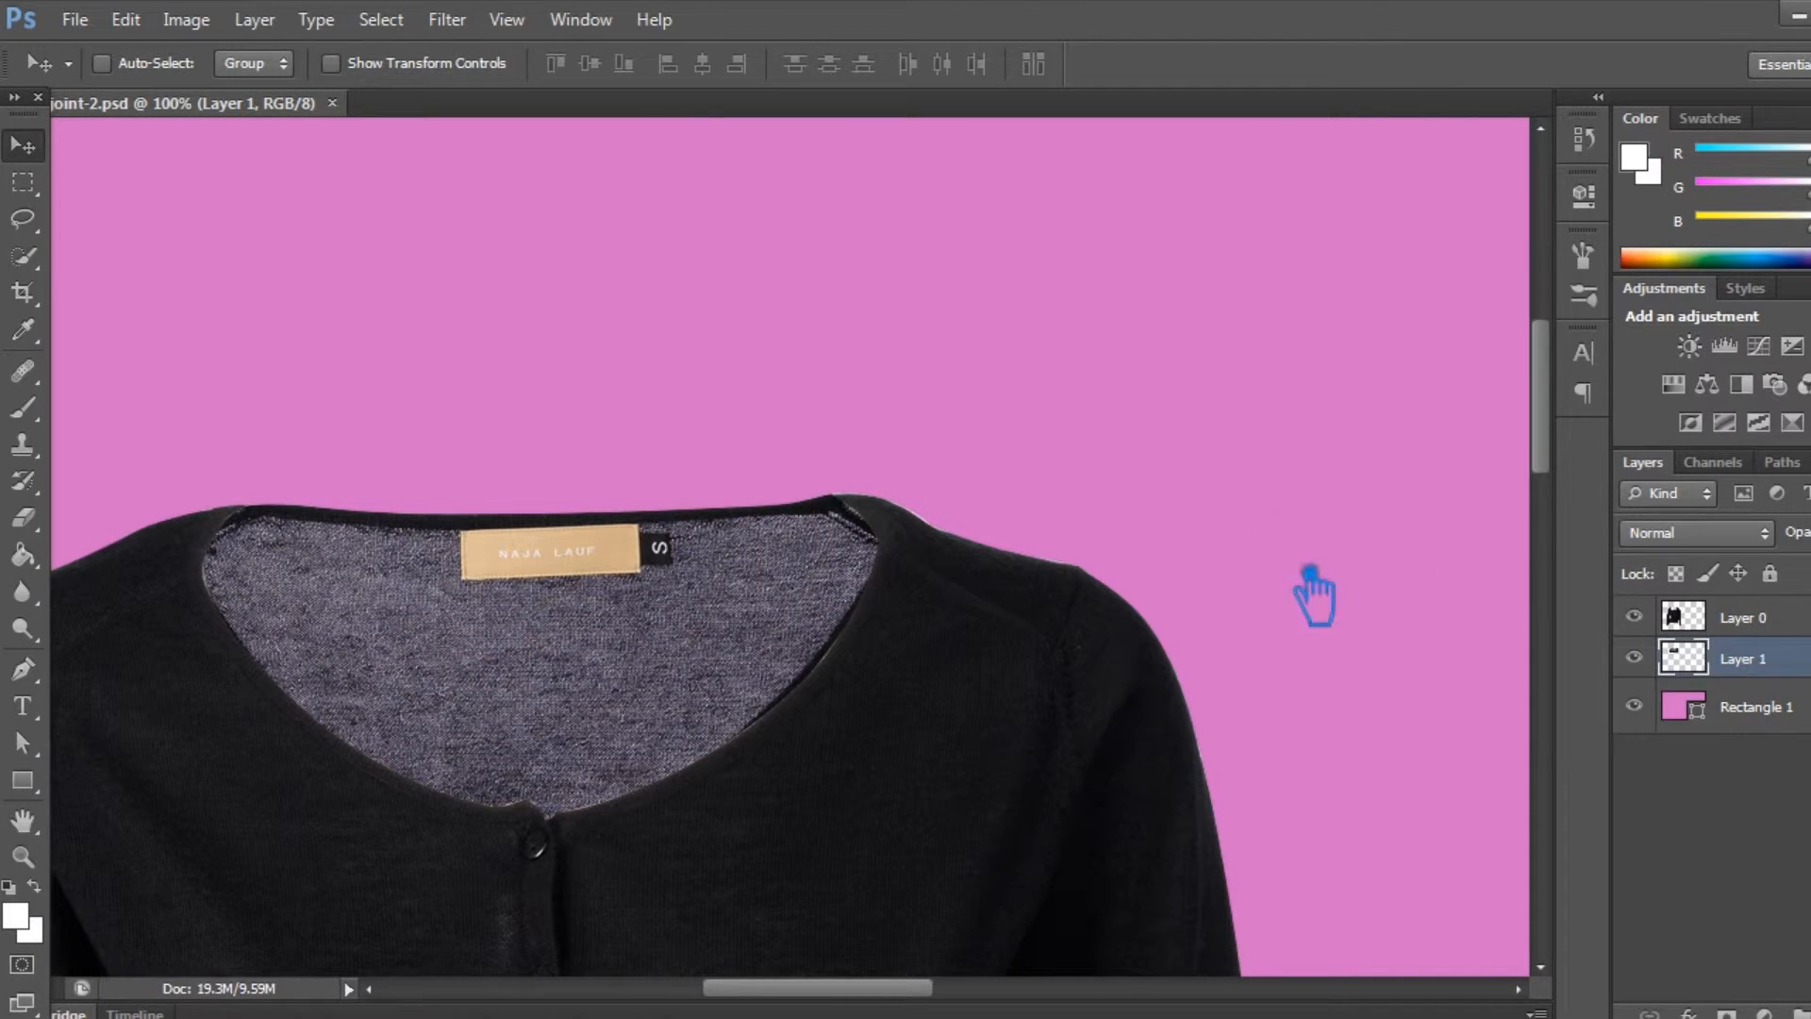
# Compare the outlines of Path 1 and Path 1 copy around the neck and right shoulder.
pyautogui.click(1783, 462)
pyautogui.click(1729, 508)
pyautogui.click(1719, 539)
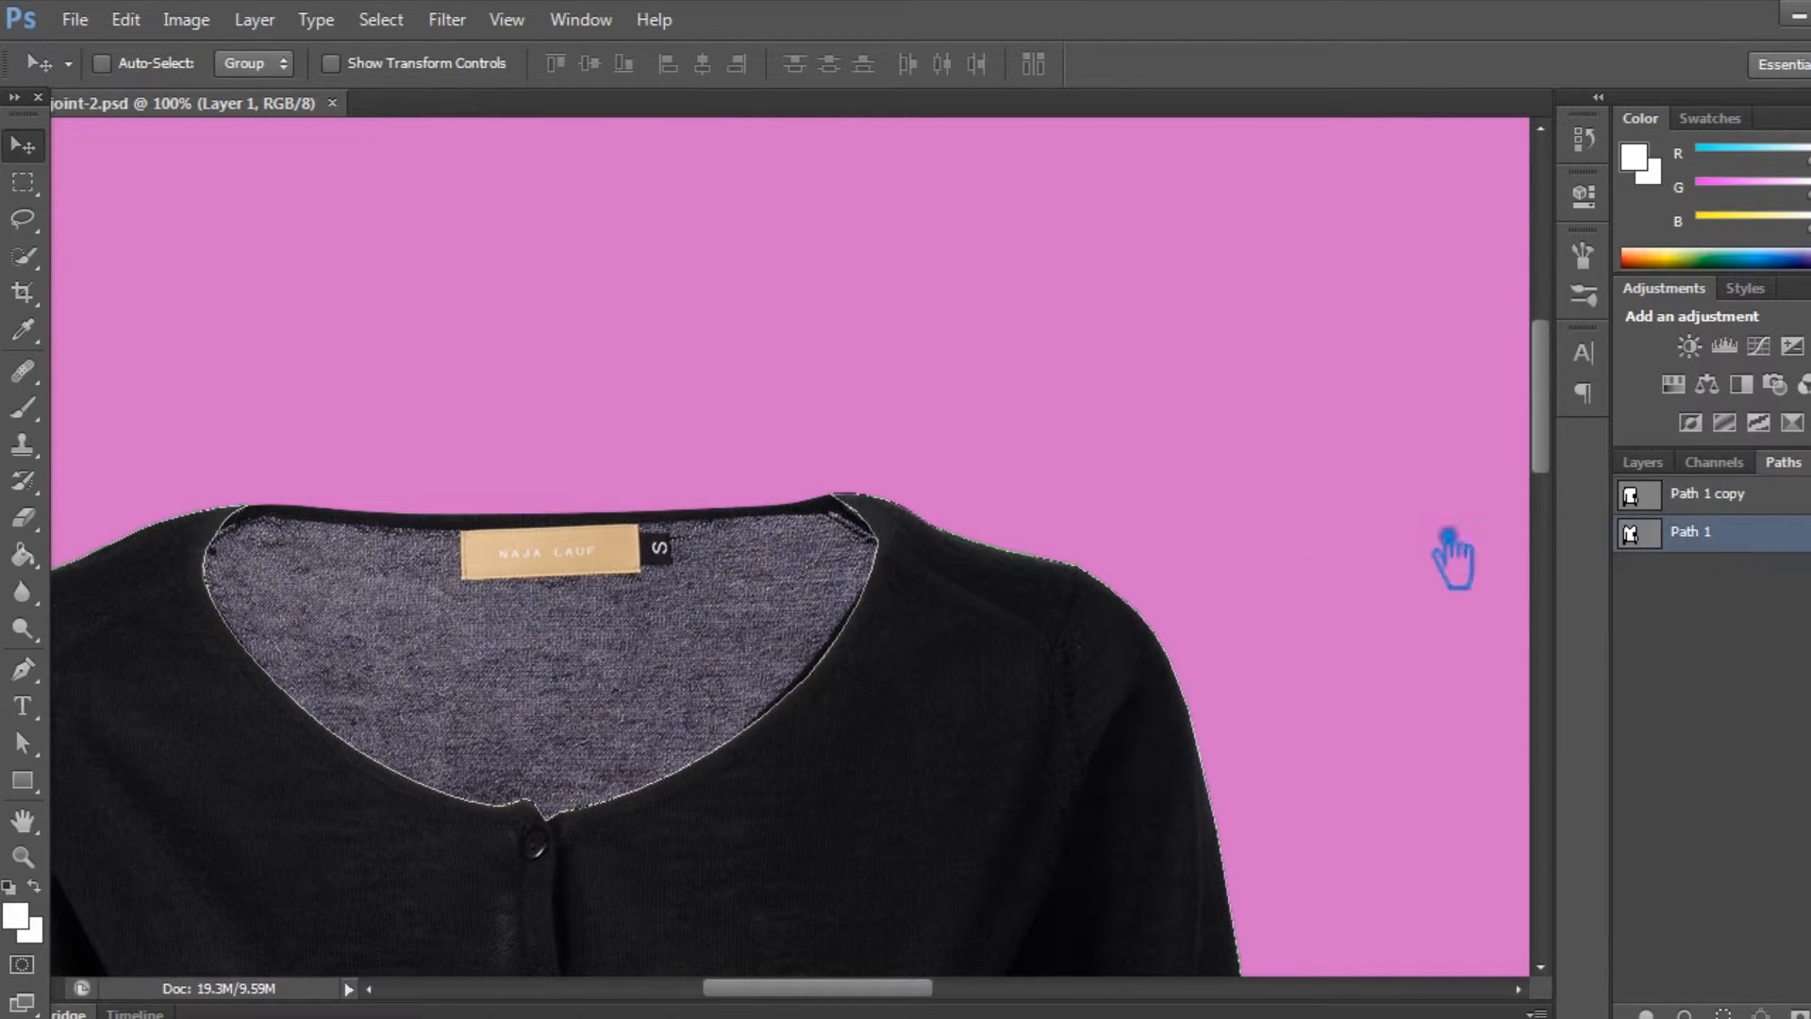
pyautogui.click(1717, 510)
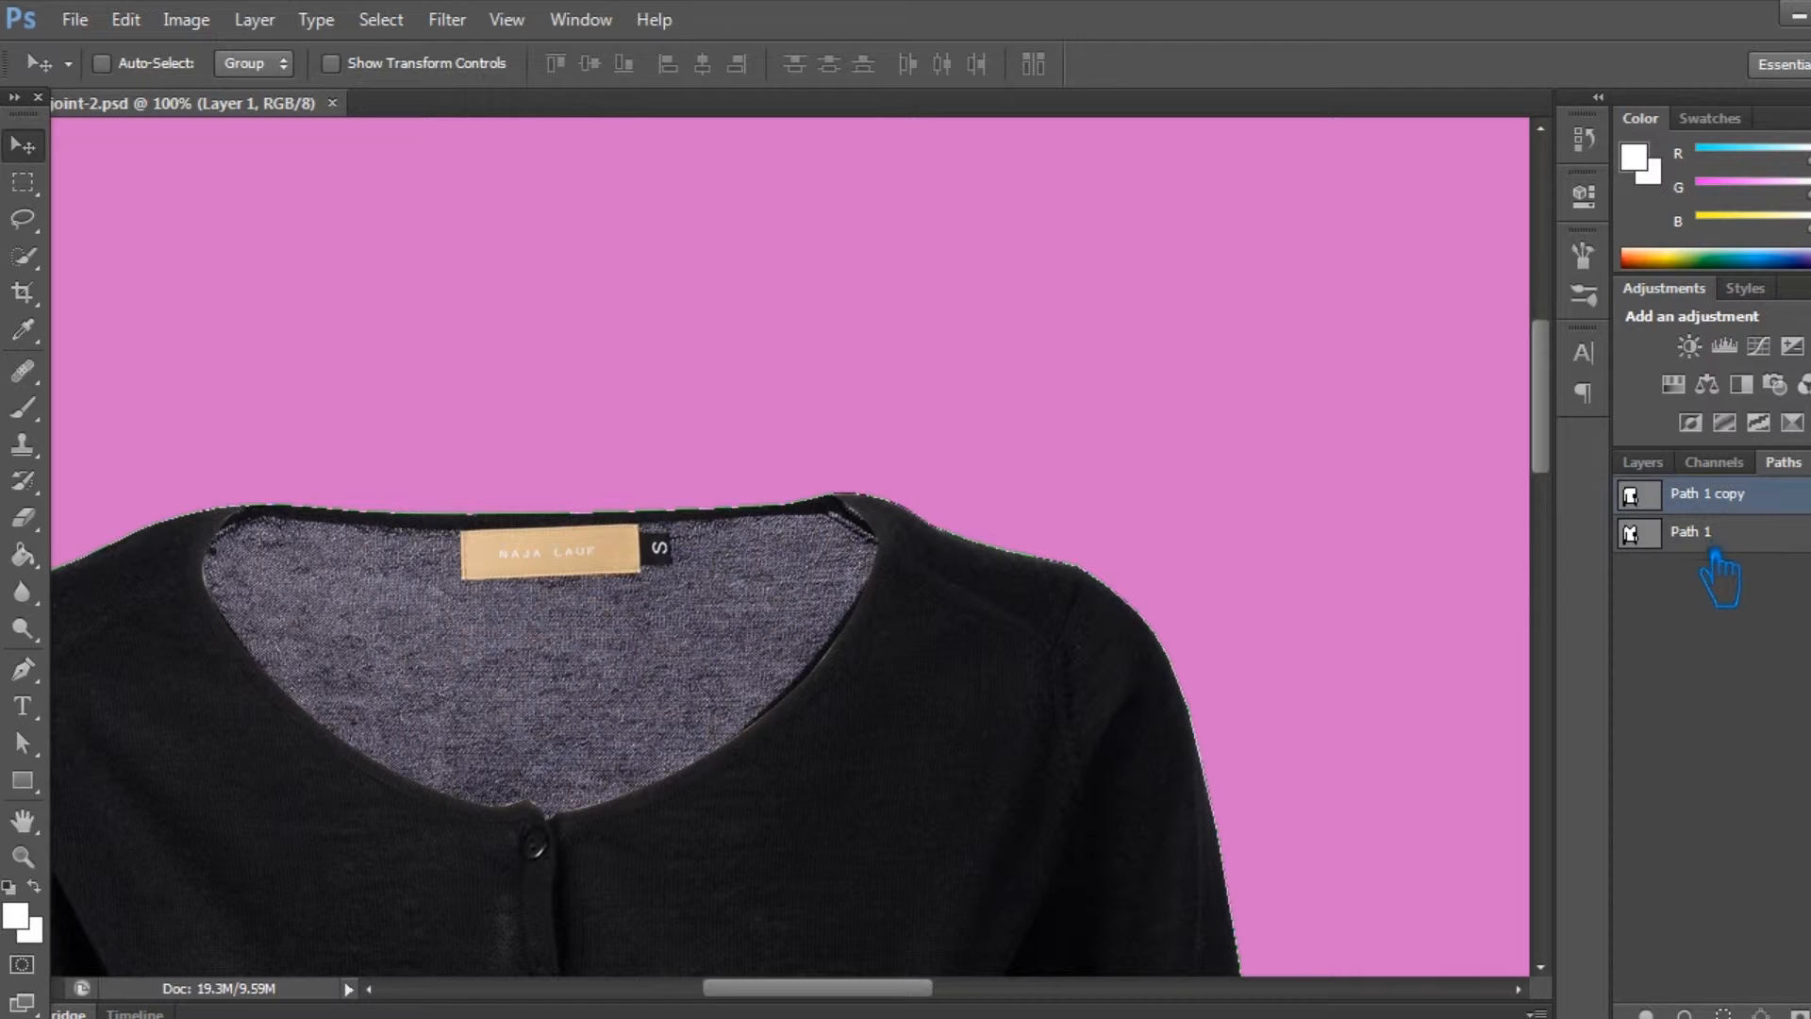
pyautogui.hotkey('ctrl', '+')
pyautogui.hotkey('ctrl', '+')
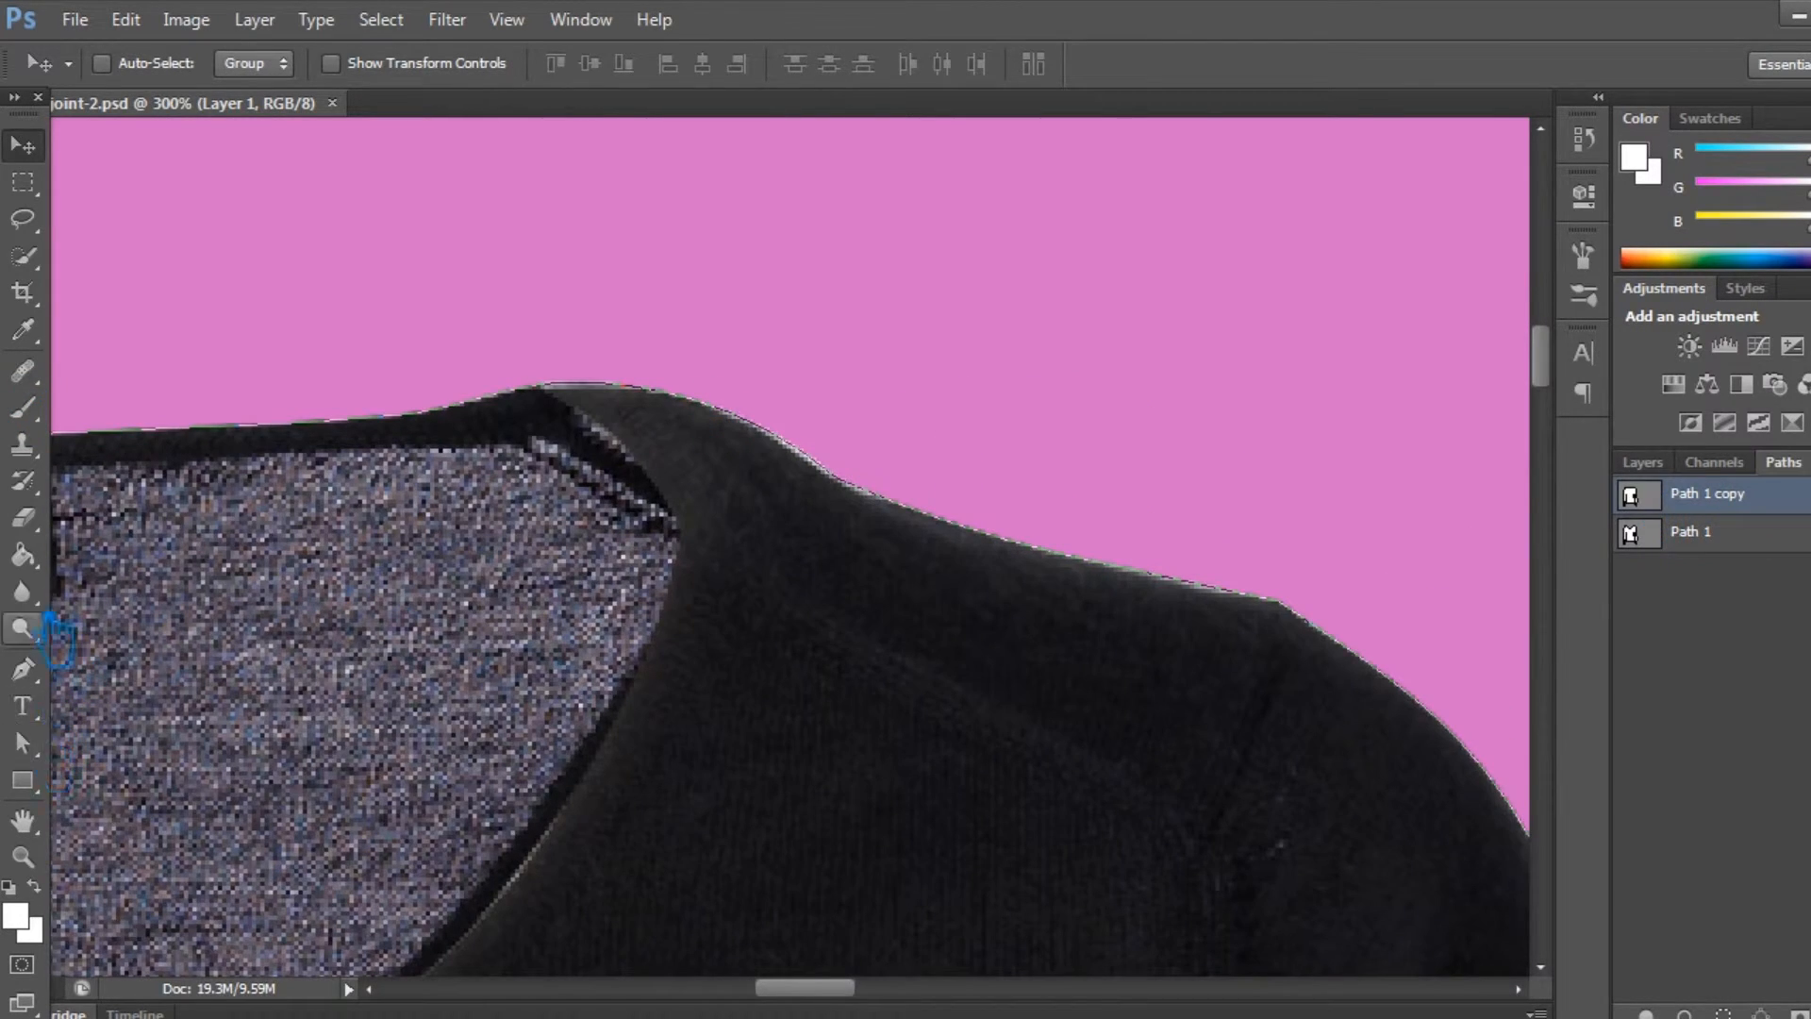
# Reshape the curve of Path 1 copy along the right shoulder with the Direct Selection tool so it follows the garment edge.
pyautogui.click(24, 743)
pyautogui.moveTo(866, 492); pyautogui.dragTo(860, 496)
pyautogui.moveTo(998, 555); pyautogui.dragTo(1090, 583)
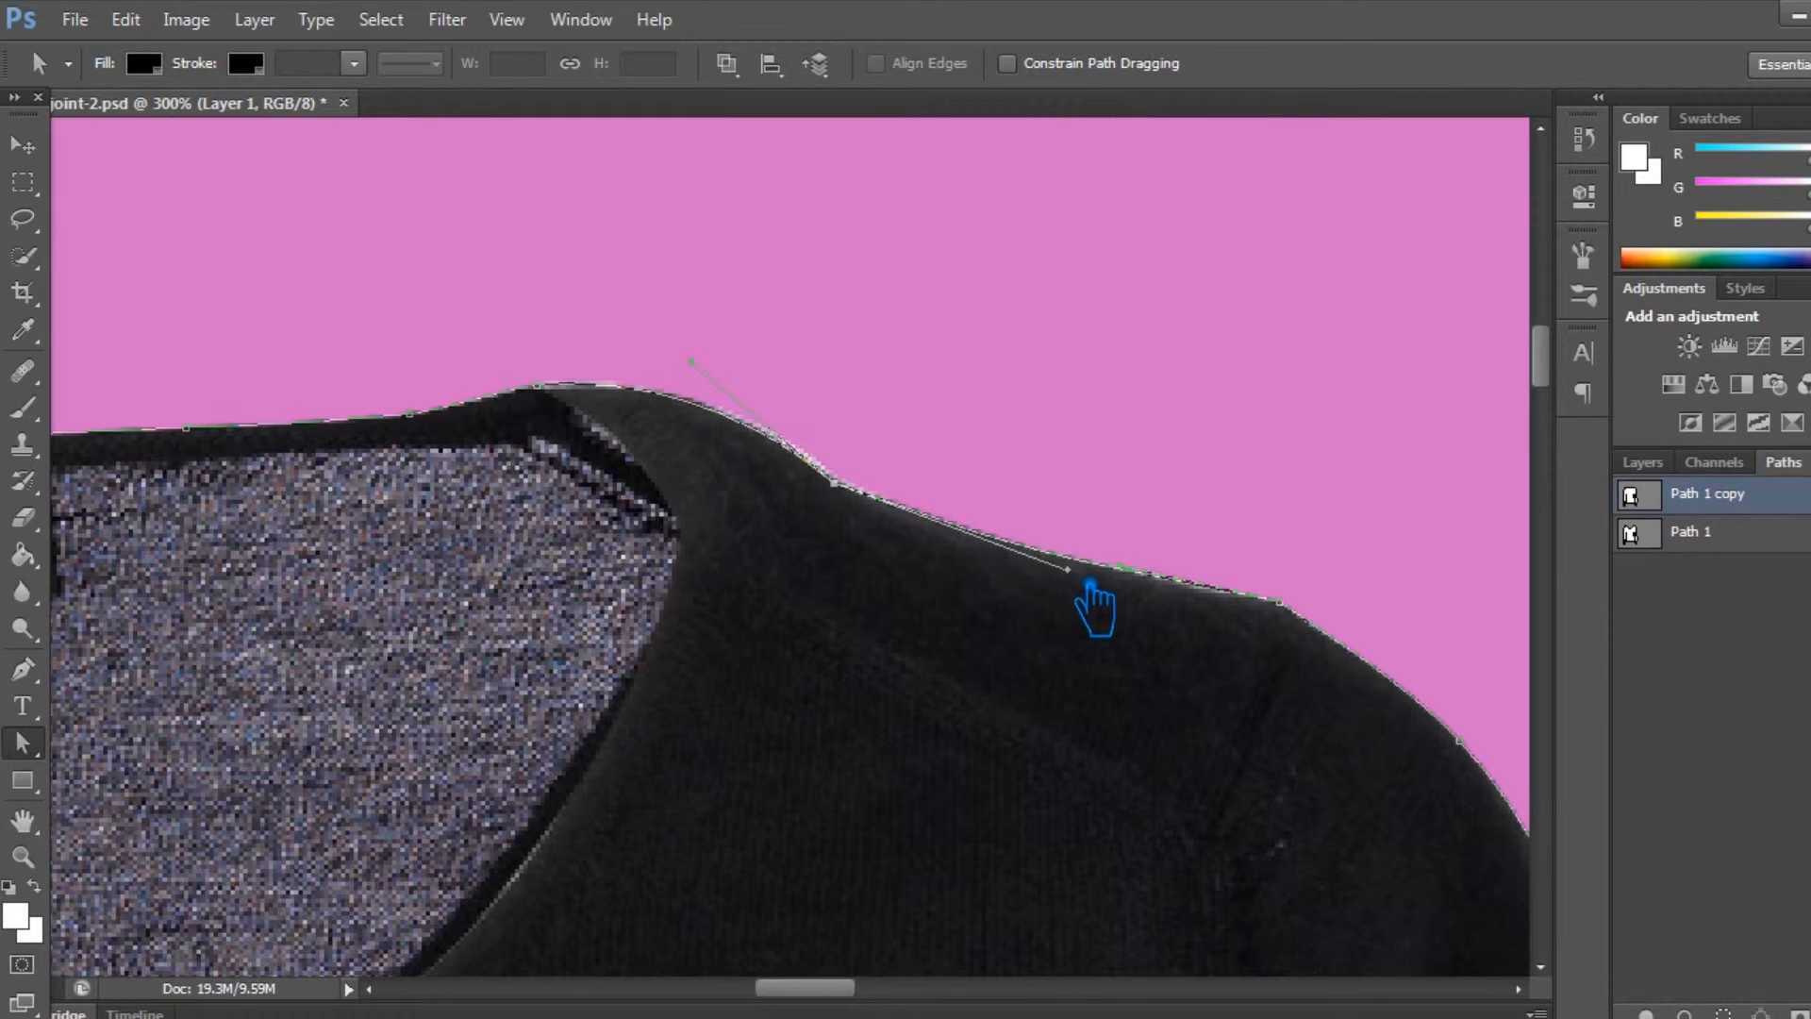
pyautogui.click(1307, 617)
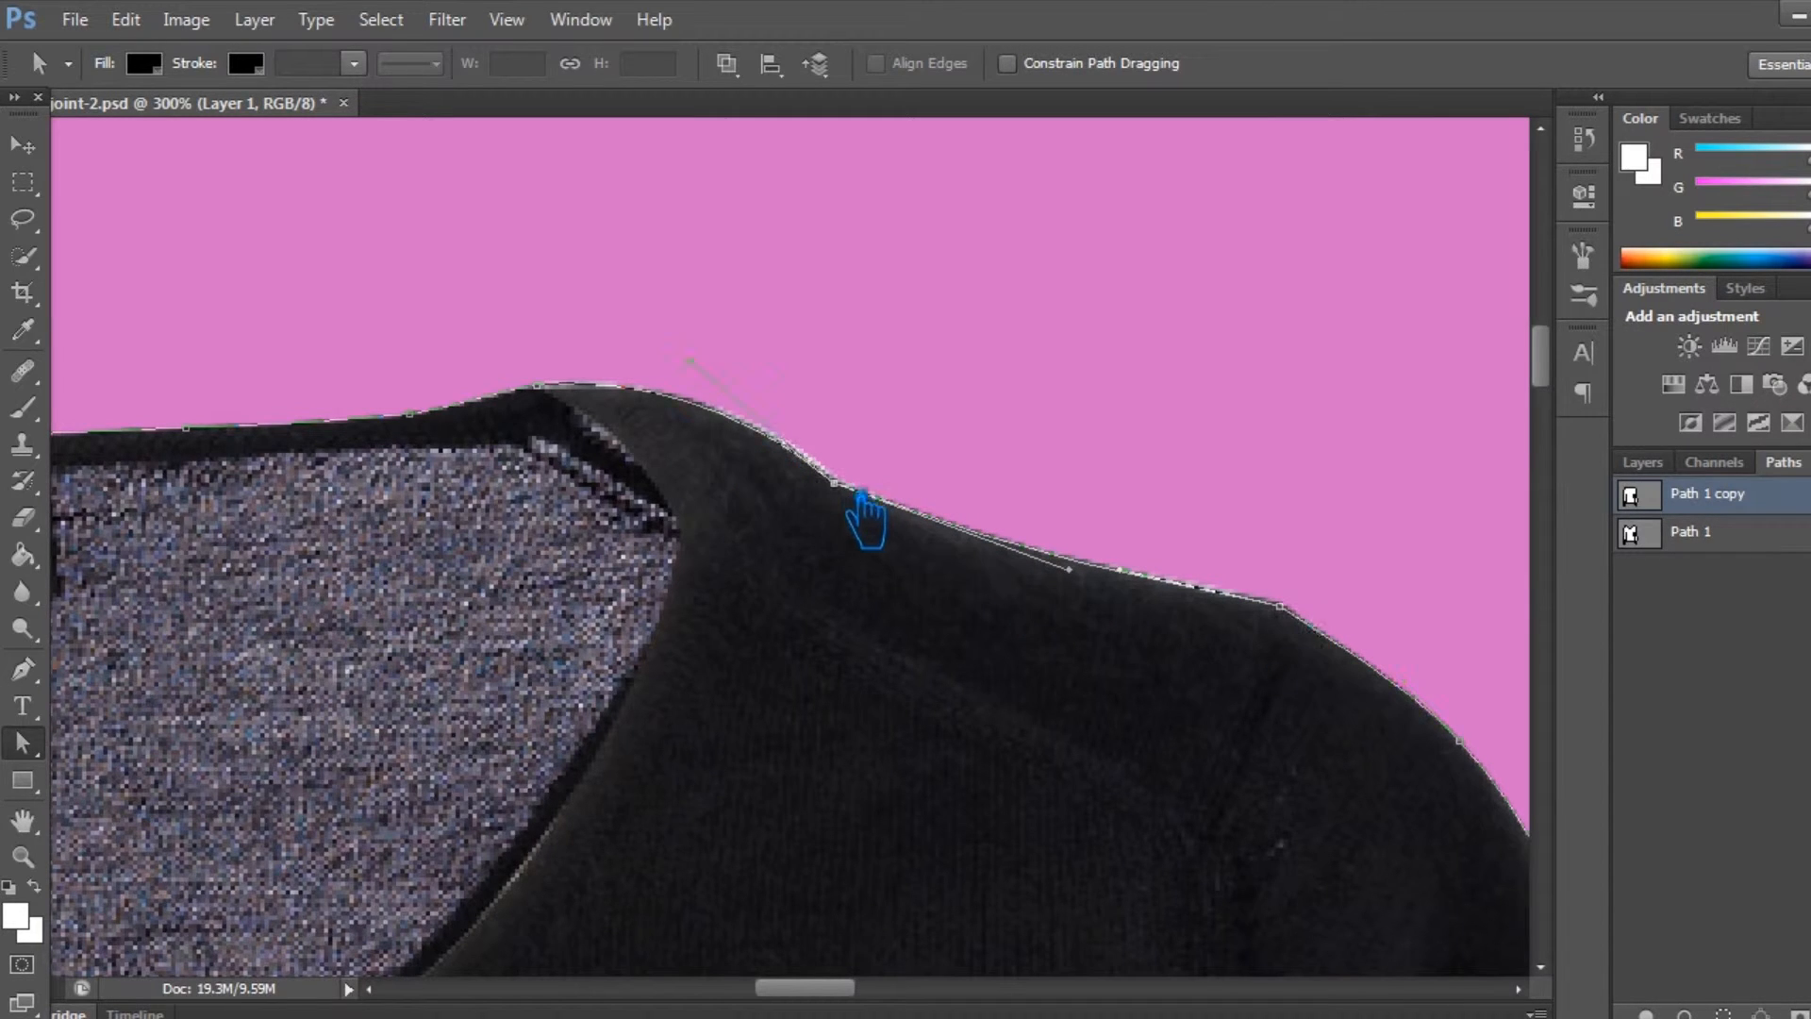
pyautogui.moveTo(689, 360); pyautogui.dragTo(732, 371)
# Load Path 1 as a selection, make Layer 0 active, deselect, and save the document.
pyautogui.hotkey('ctrl', '-')
pyautogui.hotkey('ctrl', '-')
pyautogui.hotkey('ctrl', '-')
pyautogui.moveTo(849, 943); pyautogui.dragTo(1009, 459)
pyautogui.keyDown('ctrl'); pyautogui.click(1641, 530); pyautogui.keyUp('ctrl')
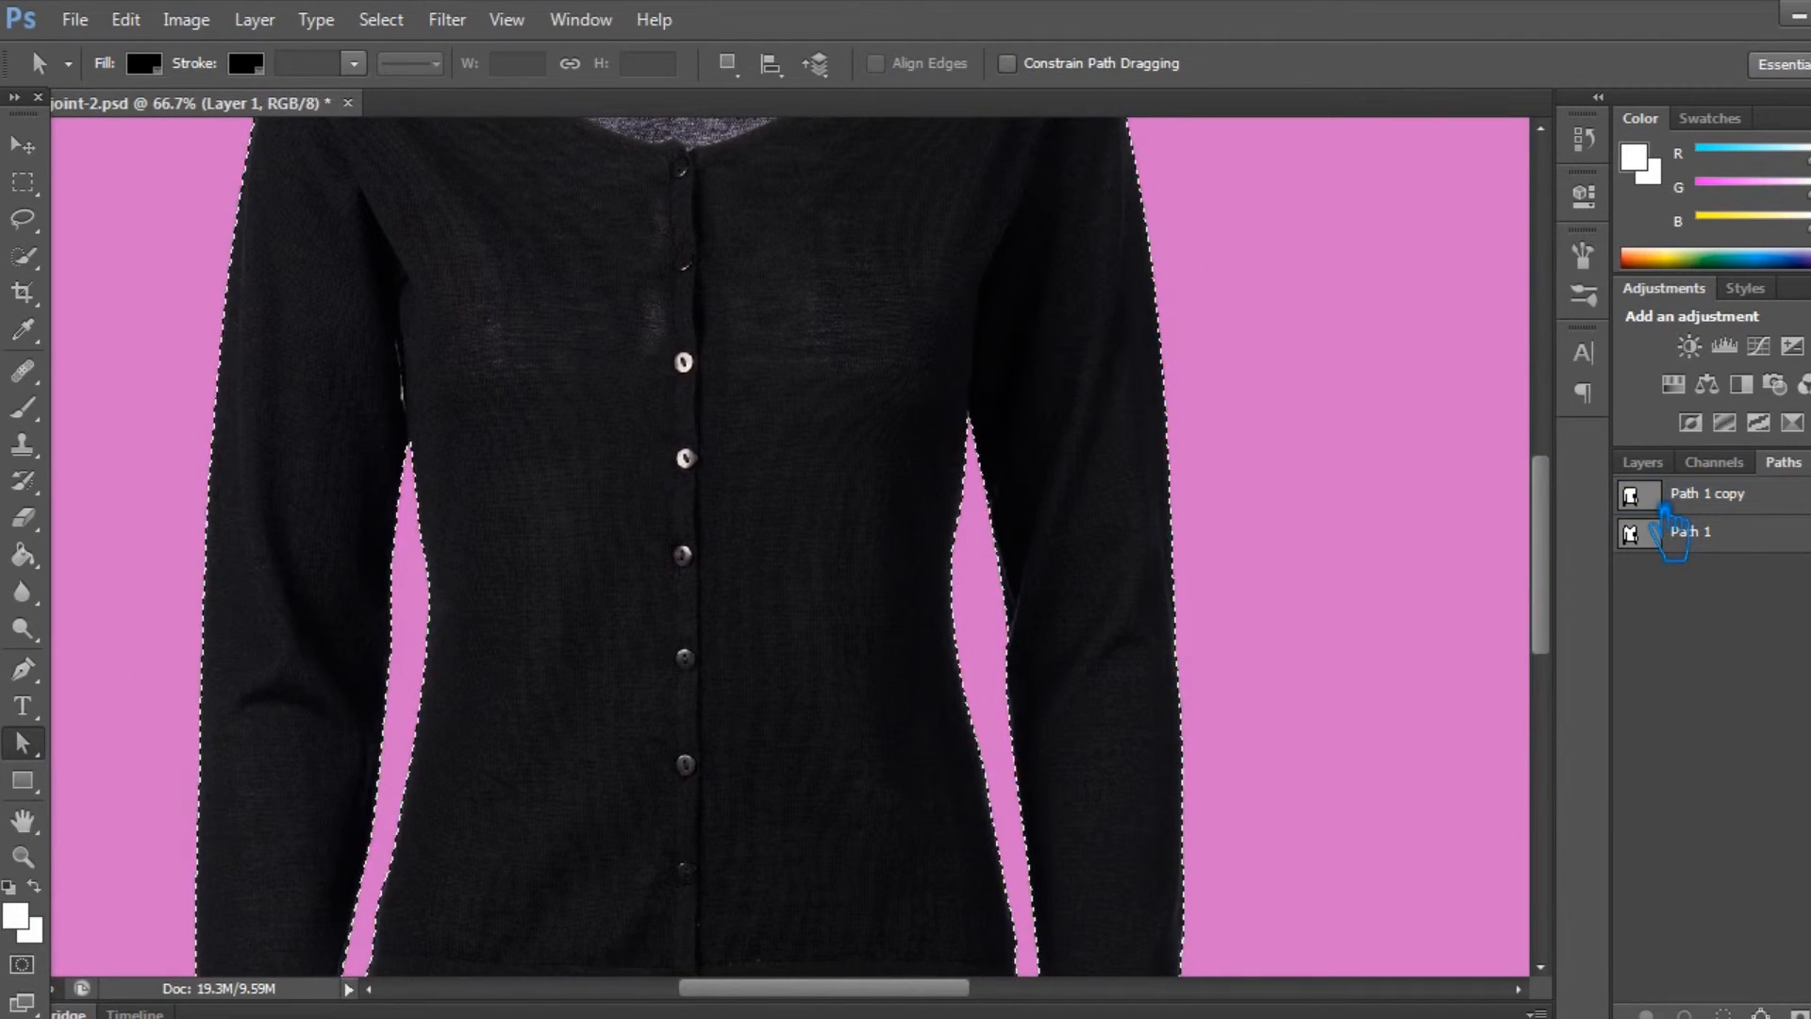
pyautogui.click(1642, 462)
pyautogui.click(1782, 622)
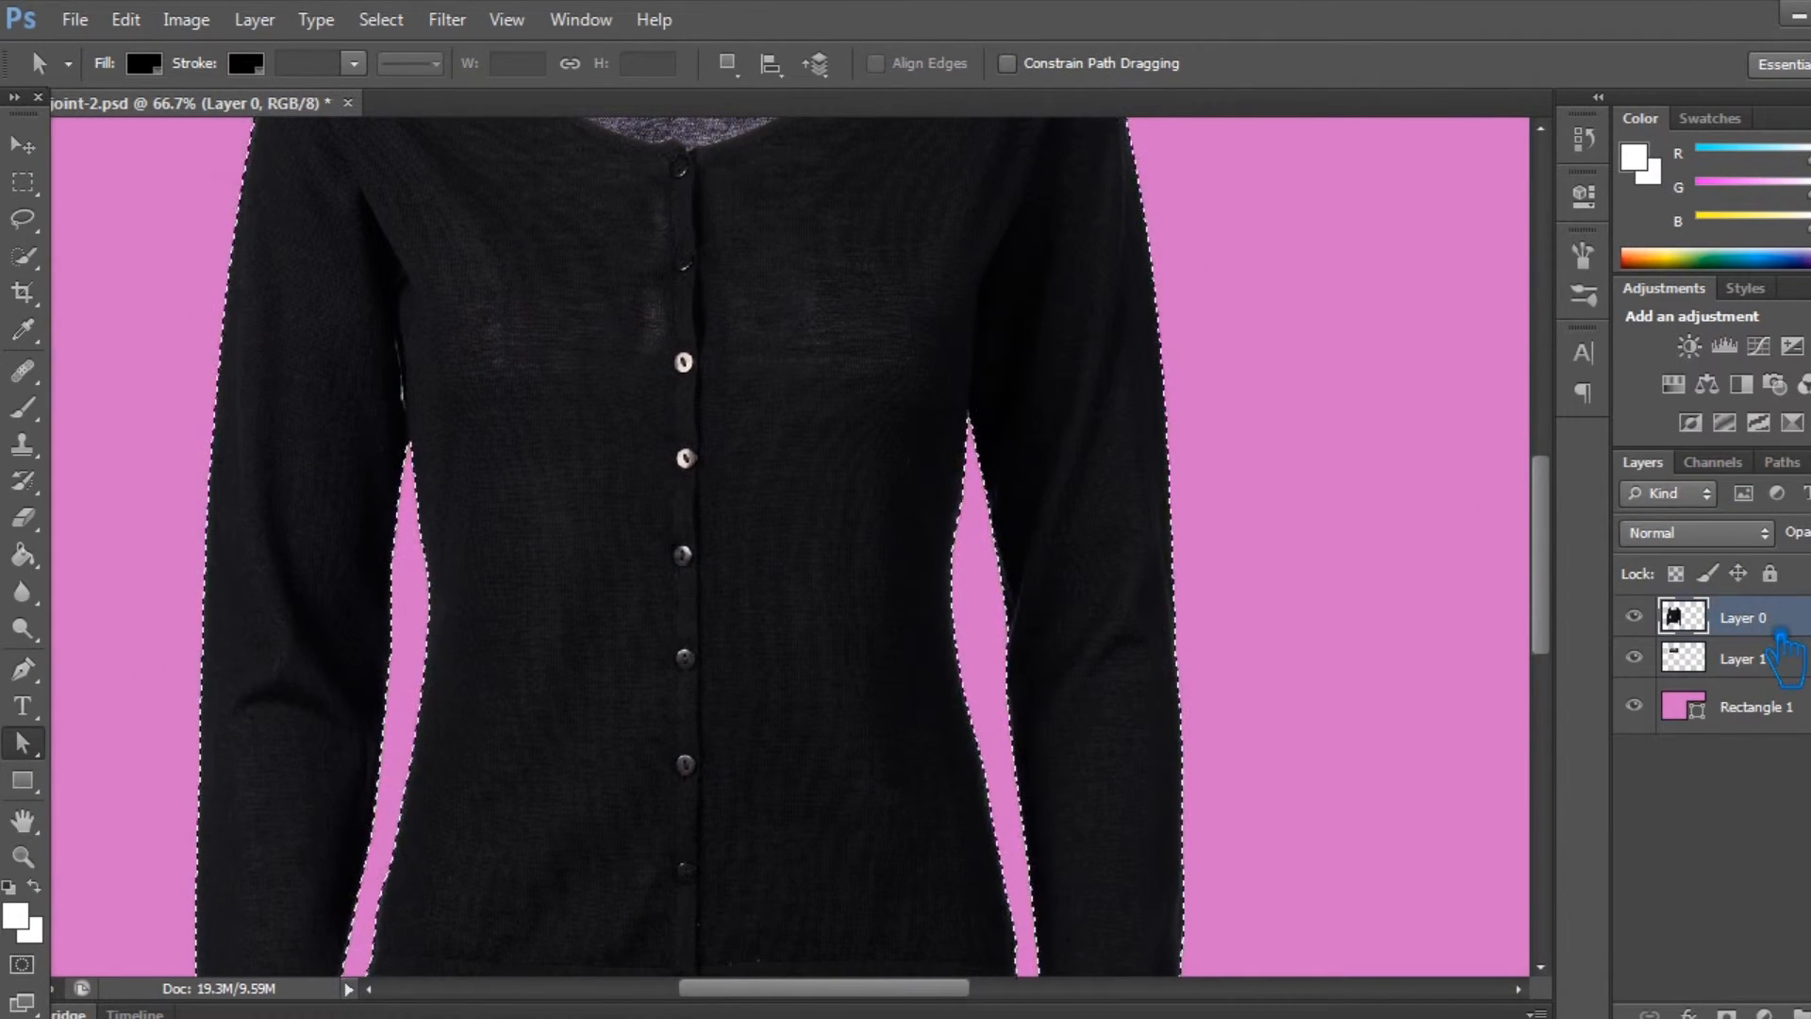
pyautogui.hotkey('ctrl', 'd')
pyautogui.moveTo(951, 294); pyautogui.dragTo(955, 708)
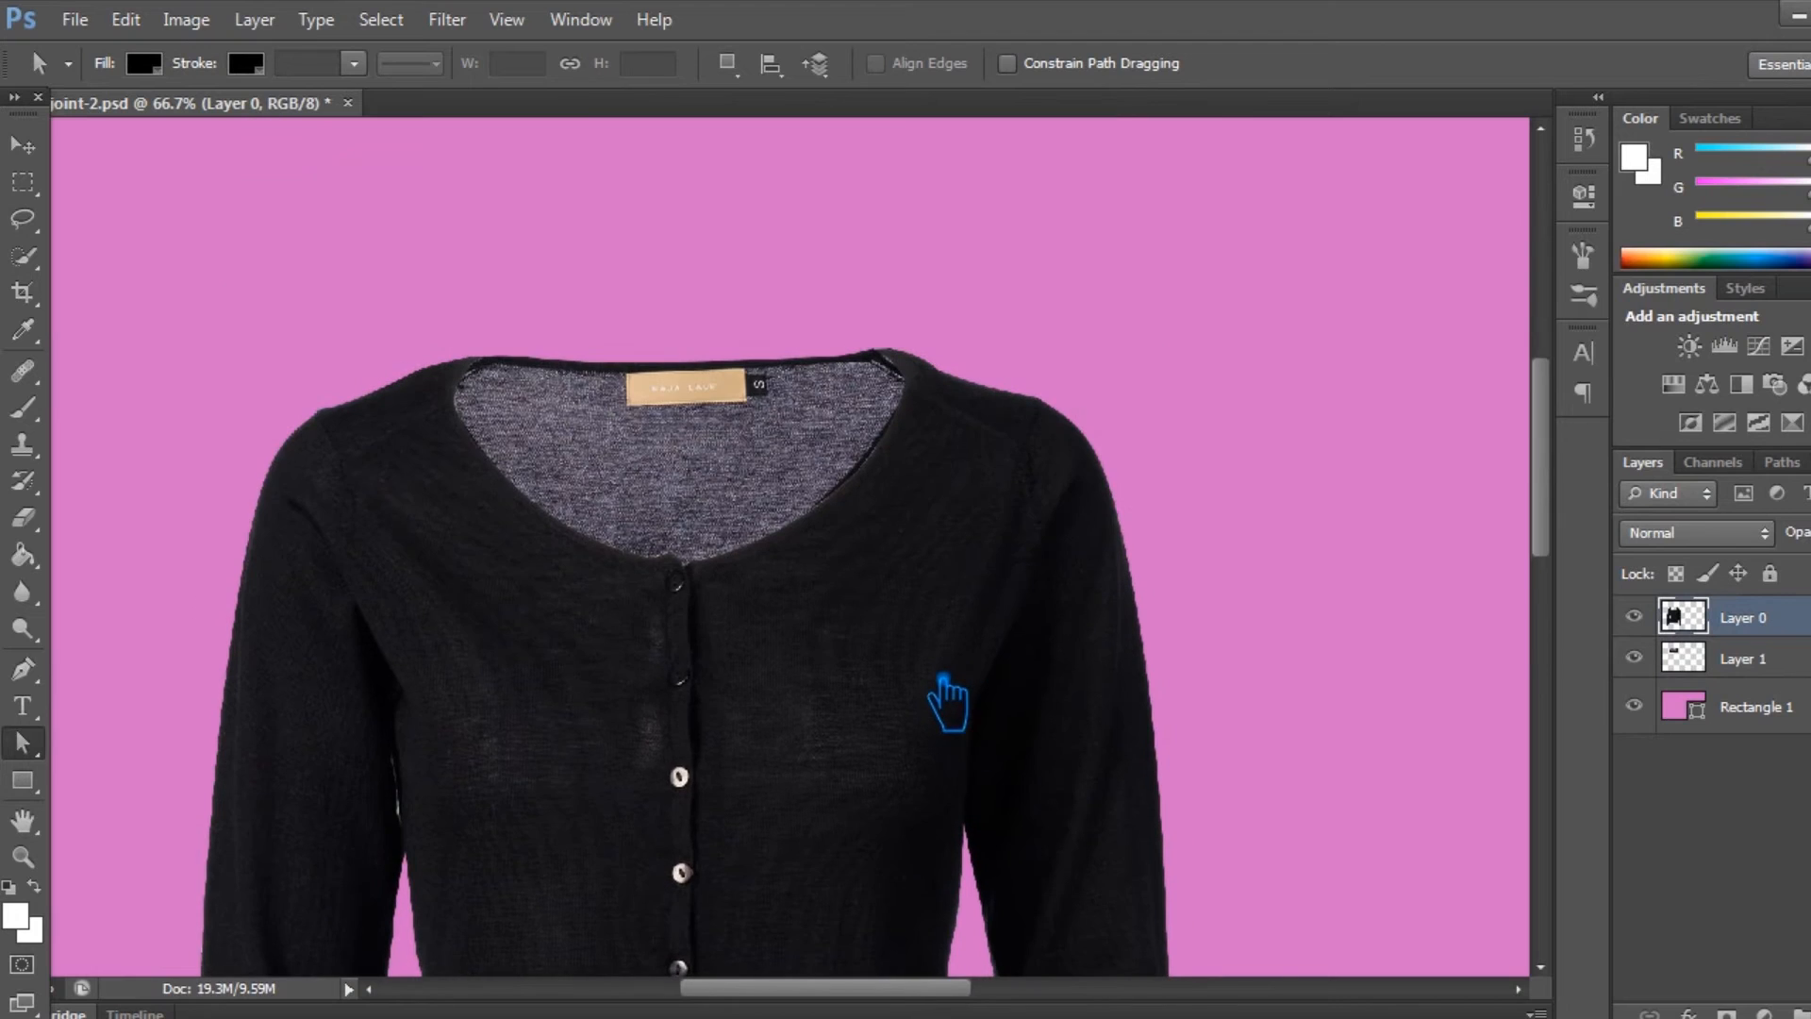
pyautogui.hotkey('ctrl', '-')
pyautogui.hotkey('ctrl', '-')
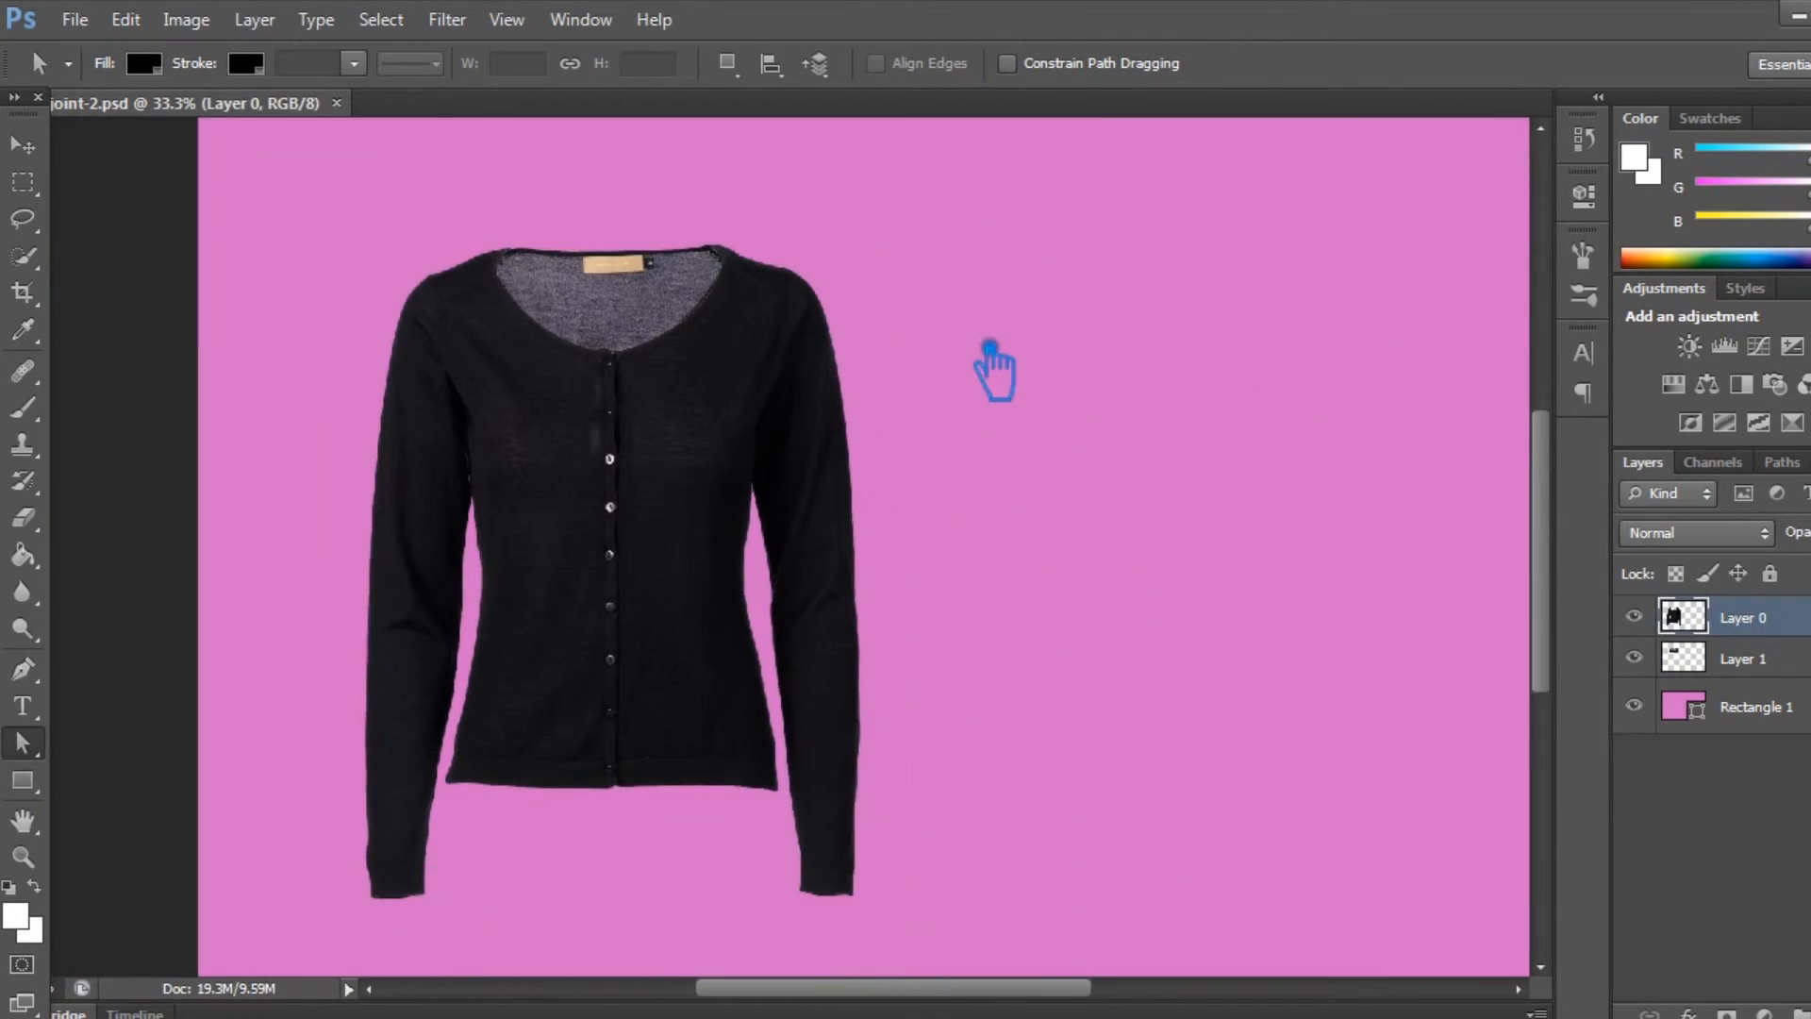
# Group Layer 0 and Layer 1 under the name Neck Joint, and save the document.
pyautogui.keyDown('shift'); pyautogui.click(1795, 671); pyautogui.keyUp('shift')
pyautogui.hotkey('ctrl', 'g')
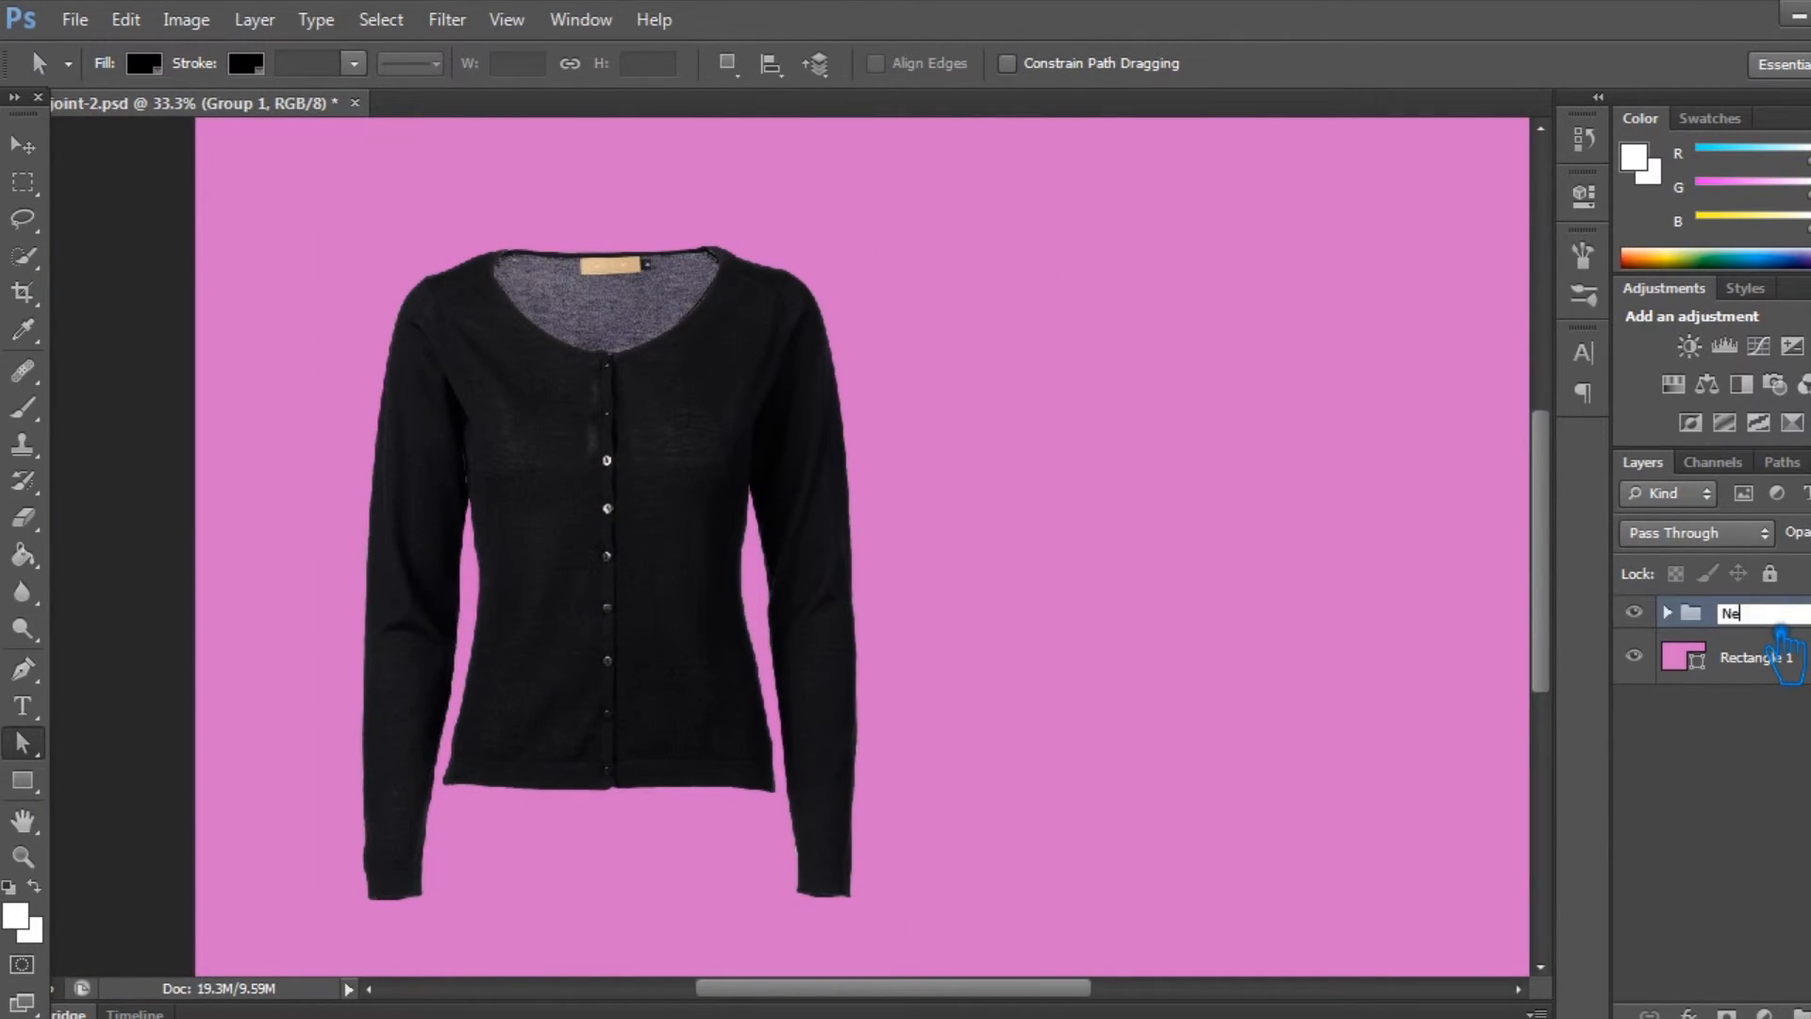
pyautogui.write('Neck Joint')
pyautogui.click(1803, 750)
pyautogui.hotkey('ctrl', 's')
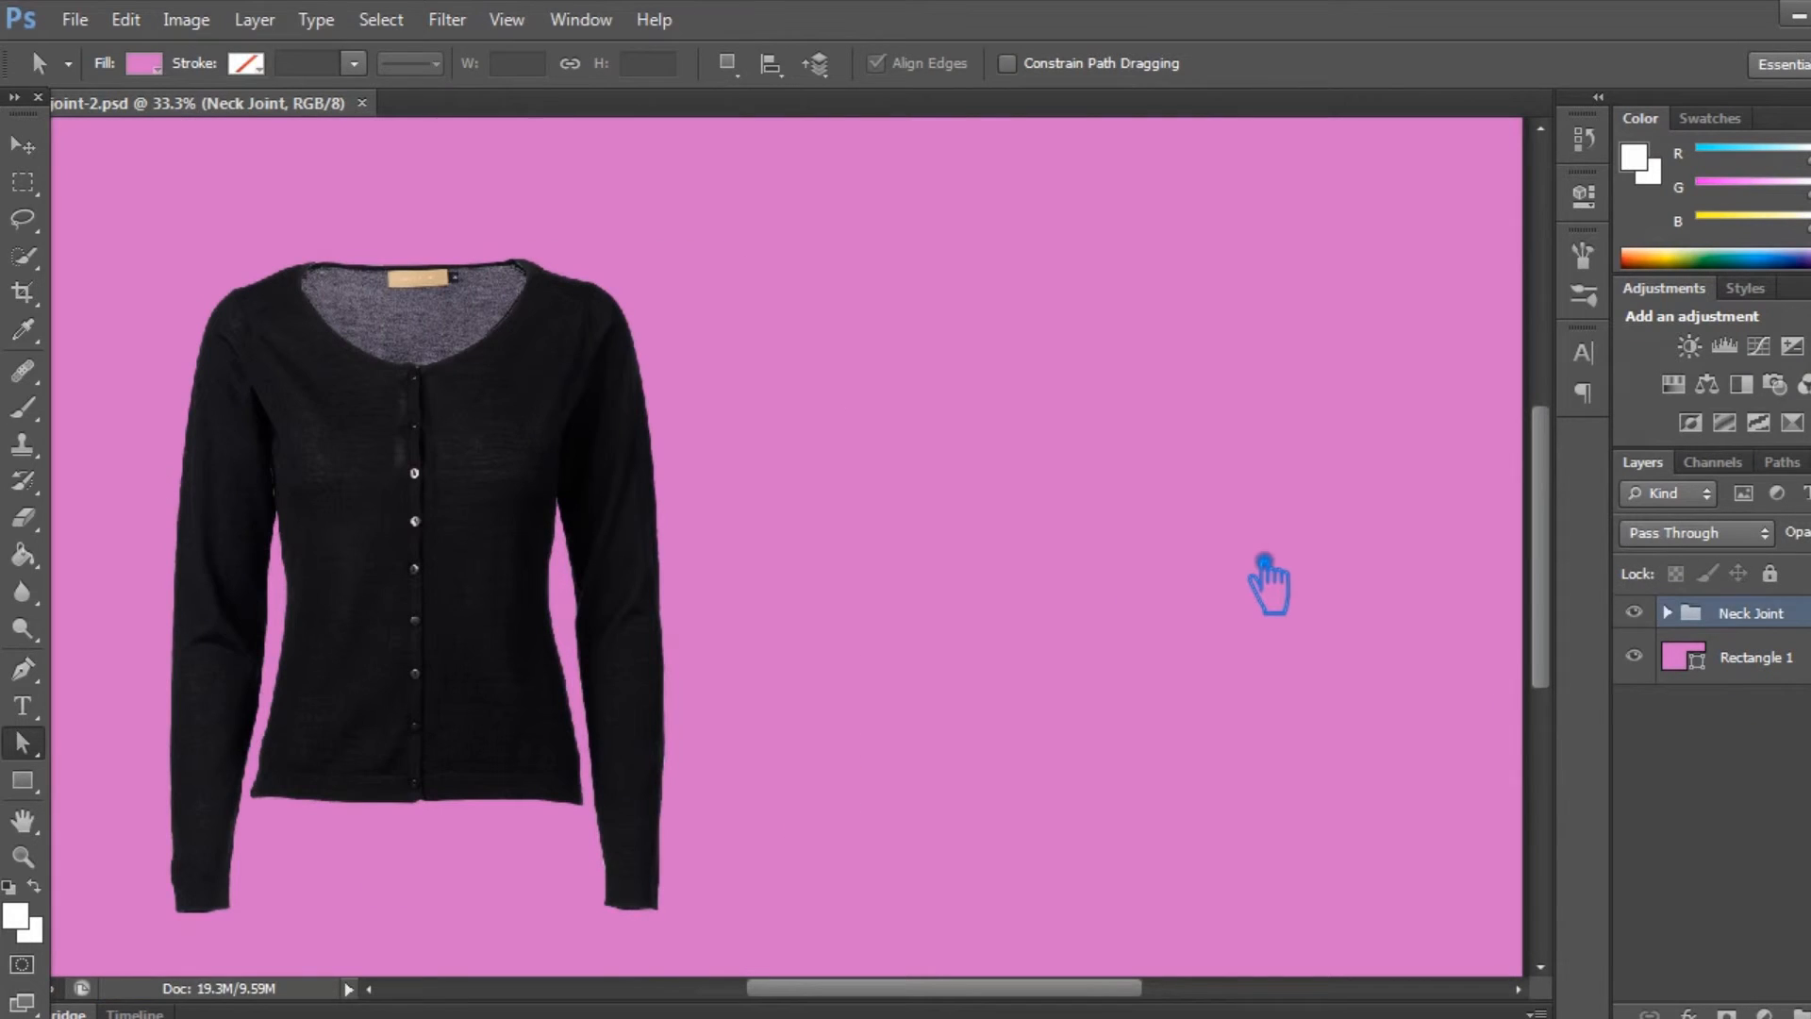
# Enlarge the Neck Joint group with Free Transform and move it to the right half of the pink background.
pyautogui.click(549, 438)
pyautogui.hotkey('ctrl', '-')
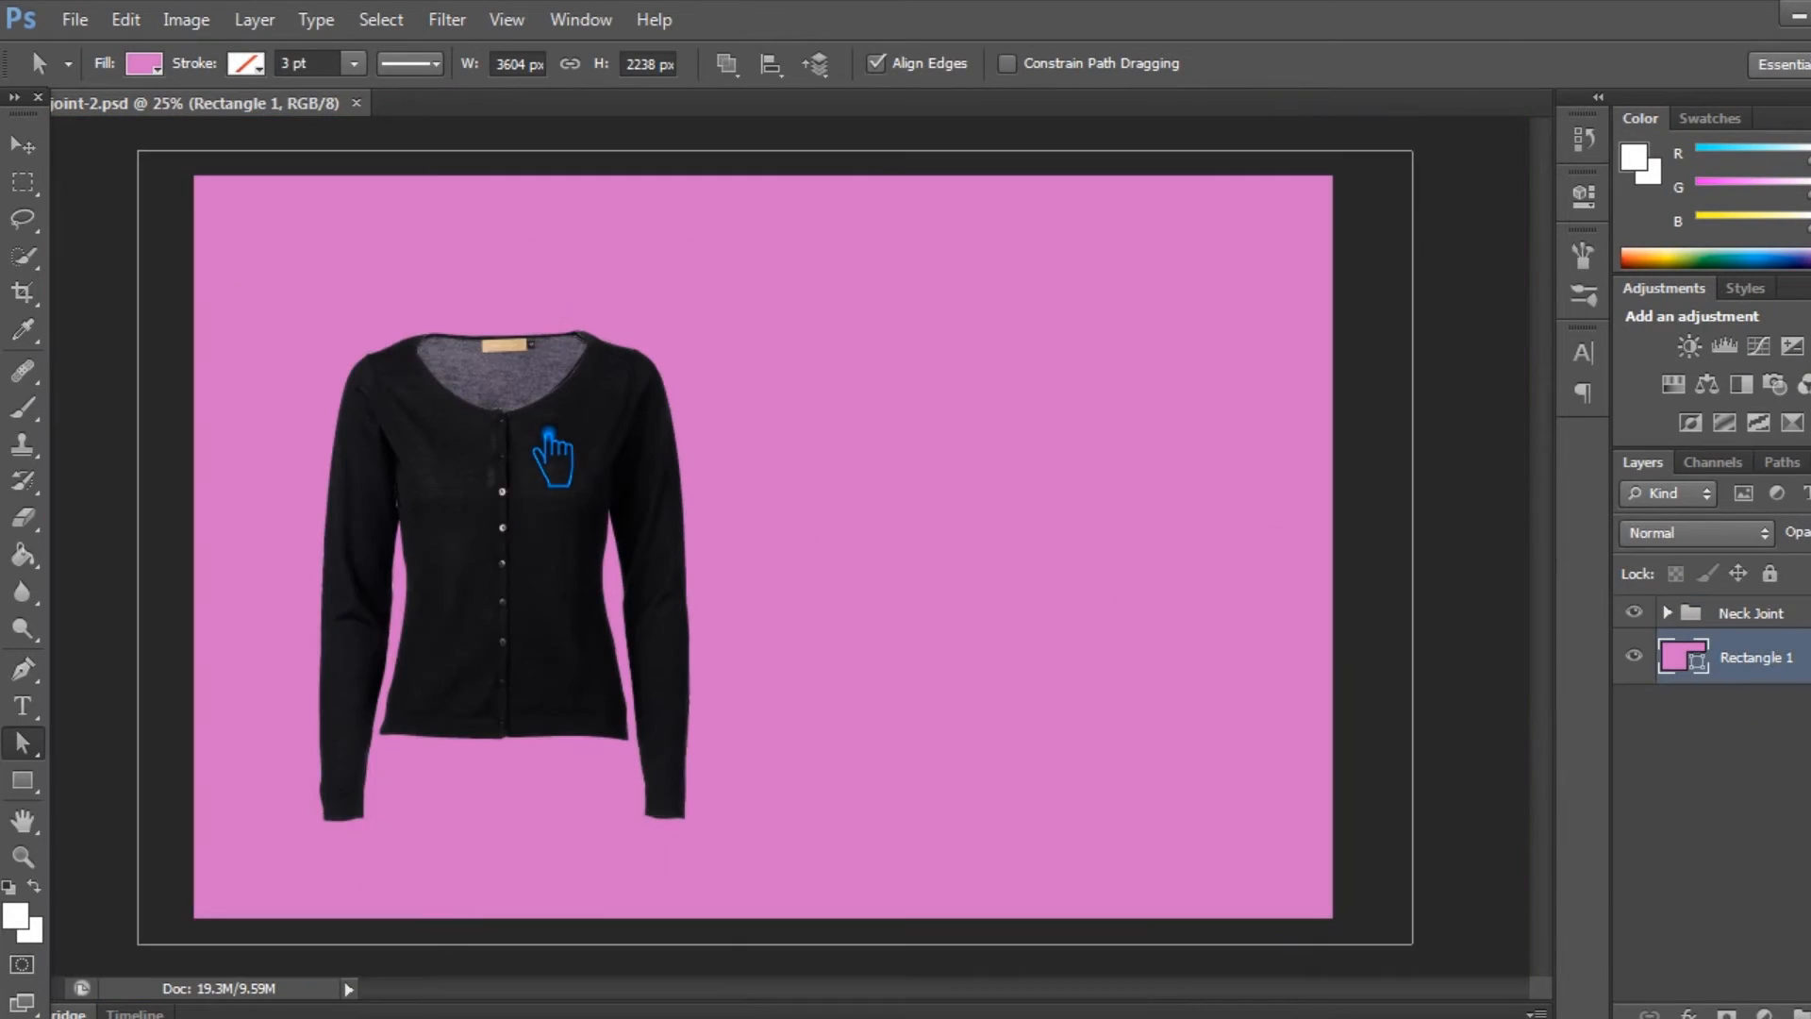
pyautogui.click(1778, 613)
pyautogui.hotkey('ctrl', 't')
pyautogui.moveTo(691, 330); pyautogui.dragTo(1077, 390)
pyautogui.moveTo(745, 254); pyautogui.dragTo(739, 218)
pyautogui.click(1418, 63)
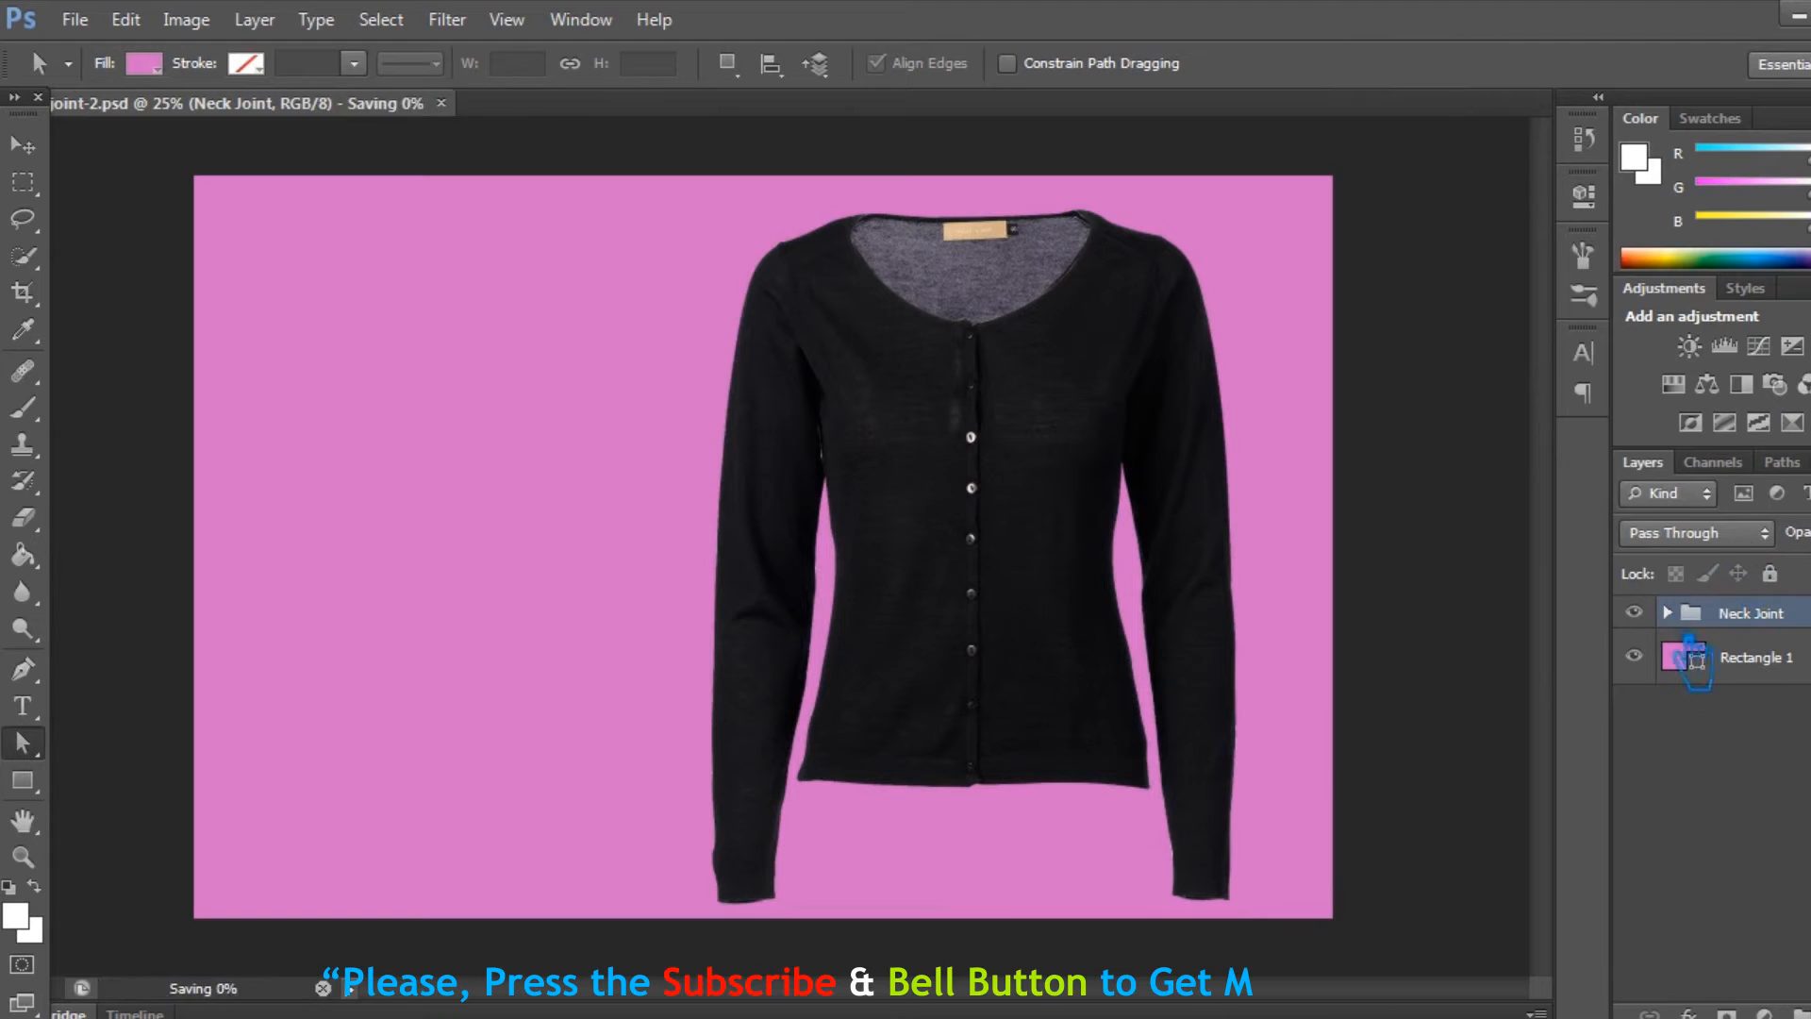
pyautogui.rightClick(1757, 623)
pyautogui.click(1509, 309)
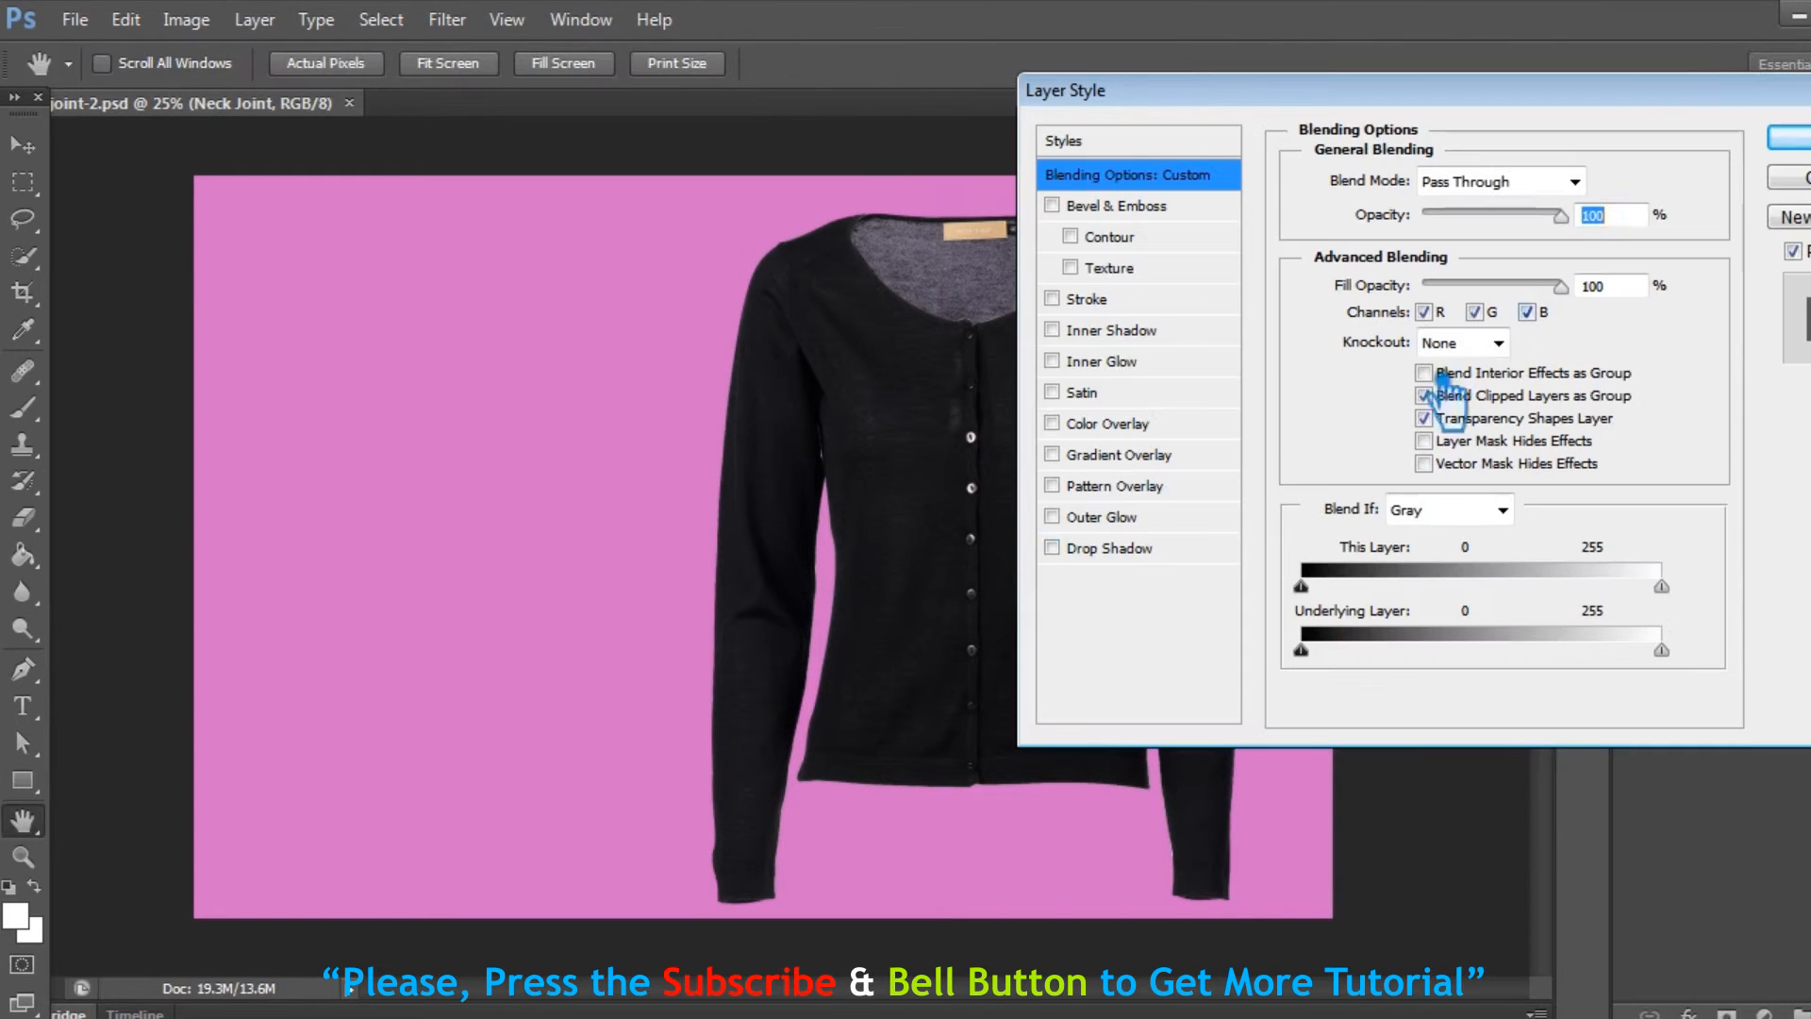
pyautogui.click(1051, 548)
pyautogui.moveTo(1313, 91); pyautogui.dragTo(1515, 61)
pyautogui.click(1325, 518)
pyautogui.click(1727, 152)
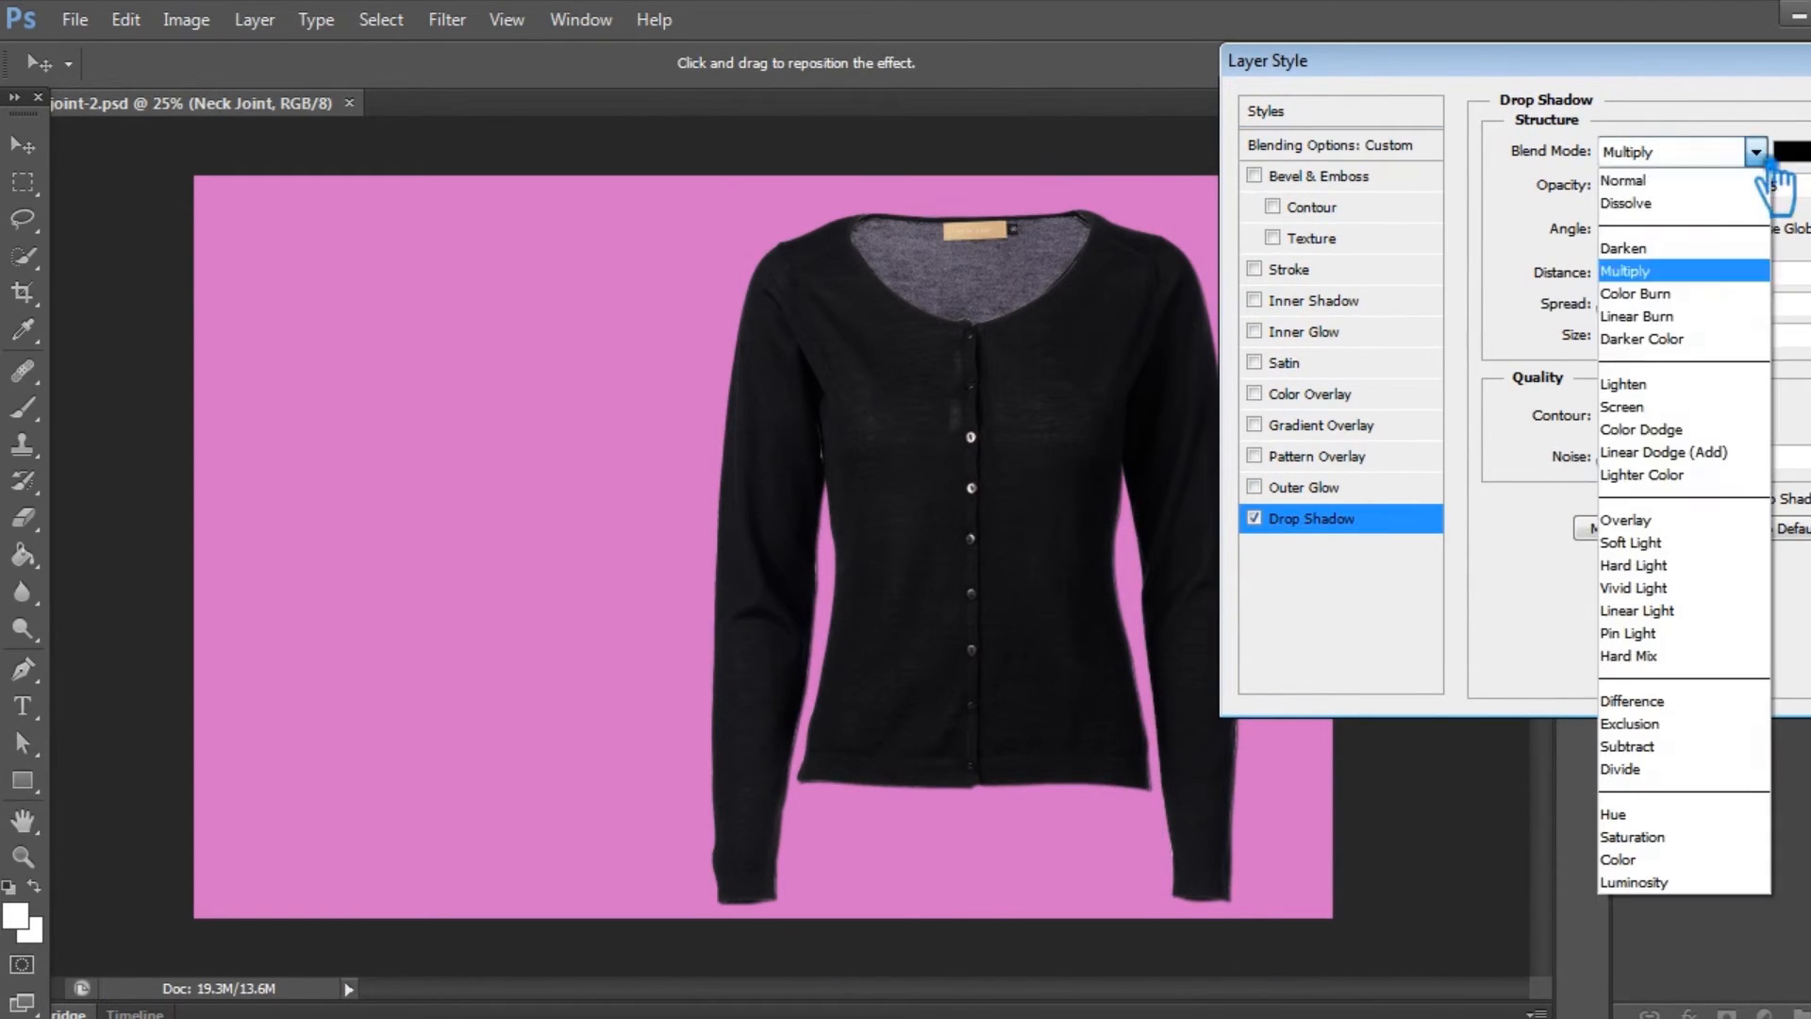
pyautogui.click(1660, 623)
pyautogui.moveTo(1635, 286)
pyautogui.mouseDown()
pyautogui.moveTo(1669, 279)
pyautogui.moveTo(1671, 343)
pyautogui.moveTo(1615, 279)
pyautogui.mouseUp()
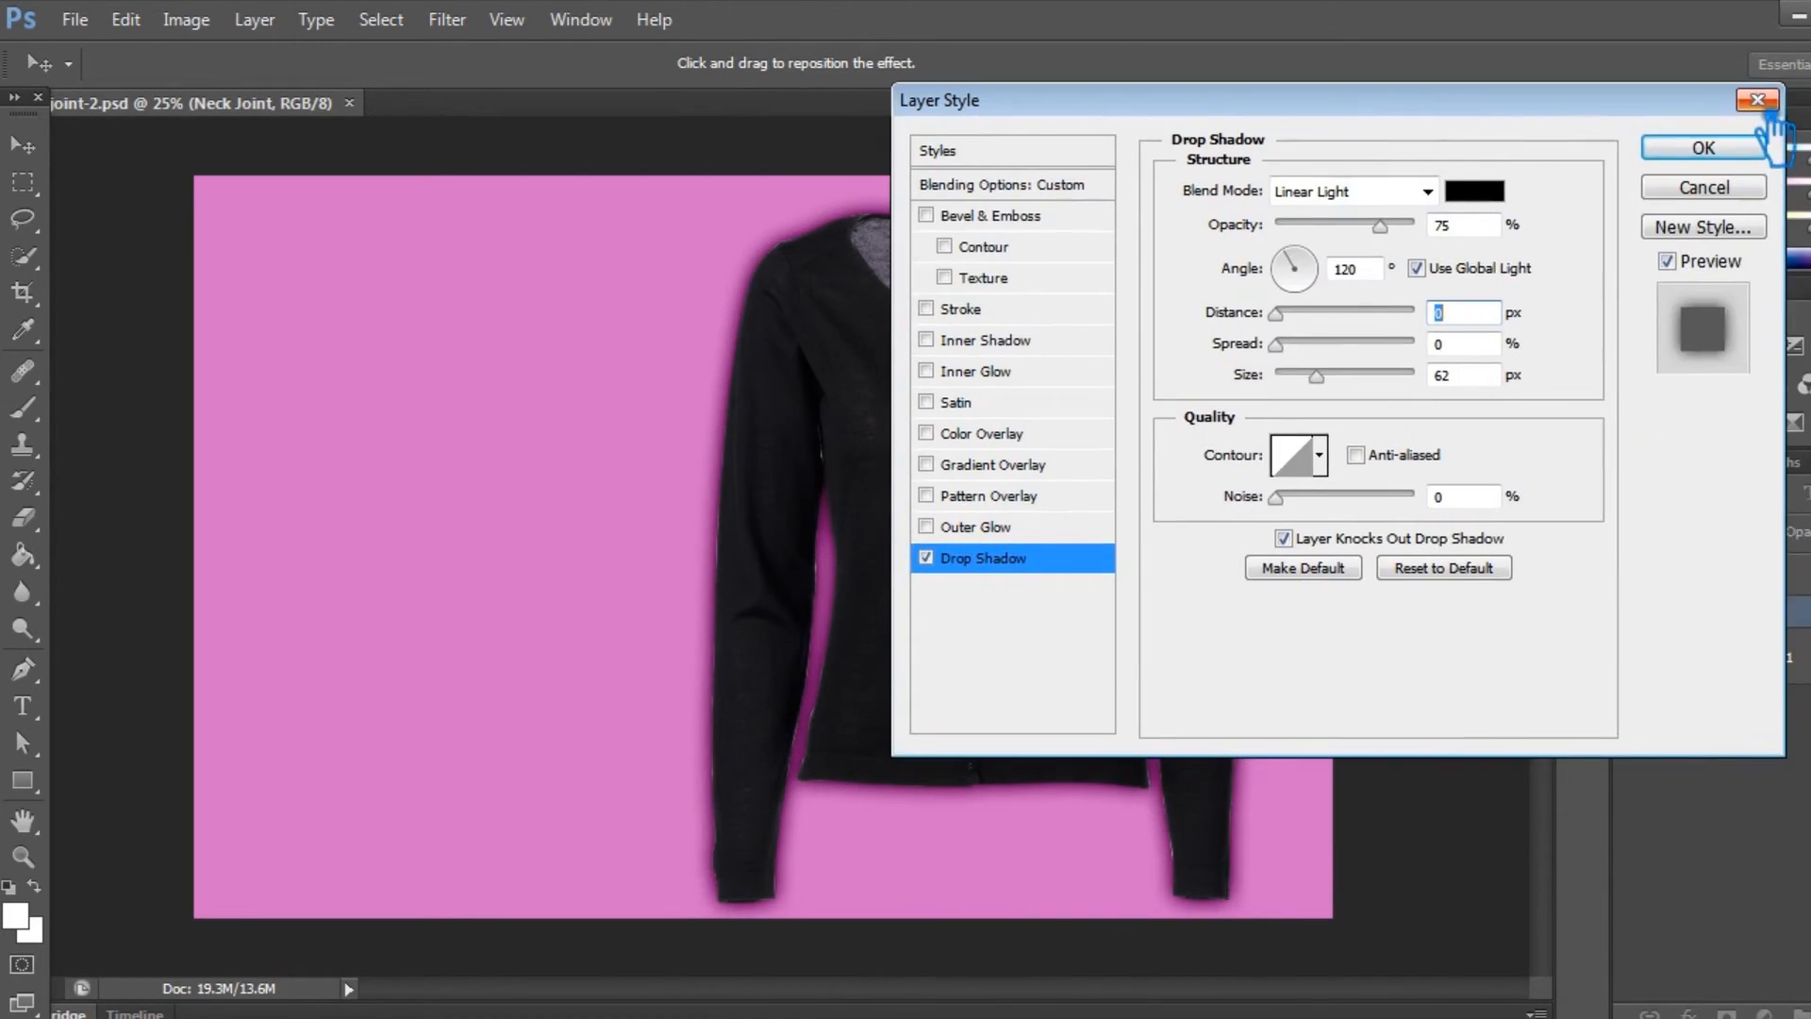
pyautogui.click(1764, 141)
# Load the outline of Layer 0 inside the Neck Joint group as a selection, save the document, and deselect.
pyautogui.click(1668, 613)
pyautogui.keyDown('ctrl'); pyautogui.click(1781, 657); pyautogui.keyUp('ctrl')
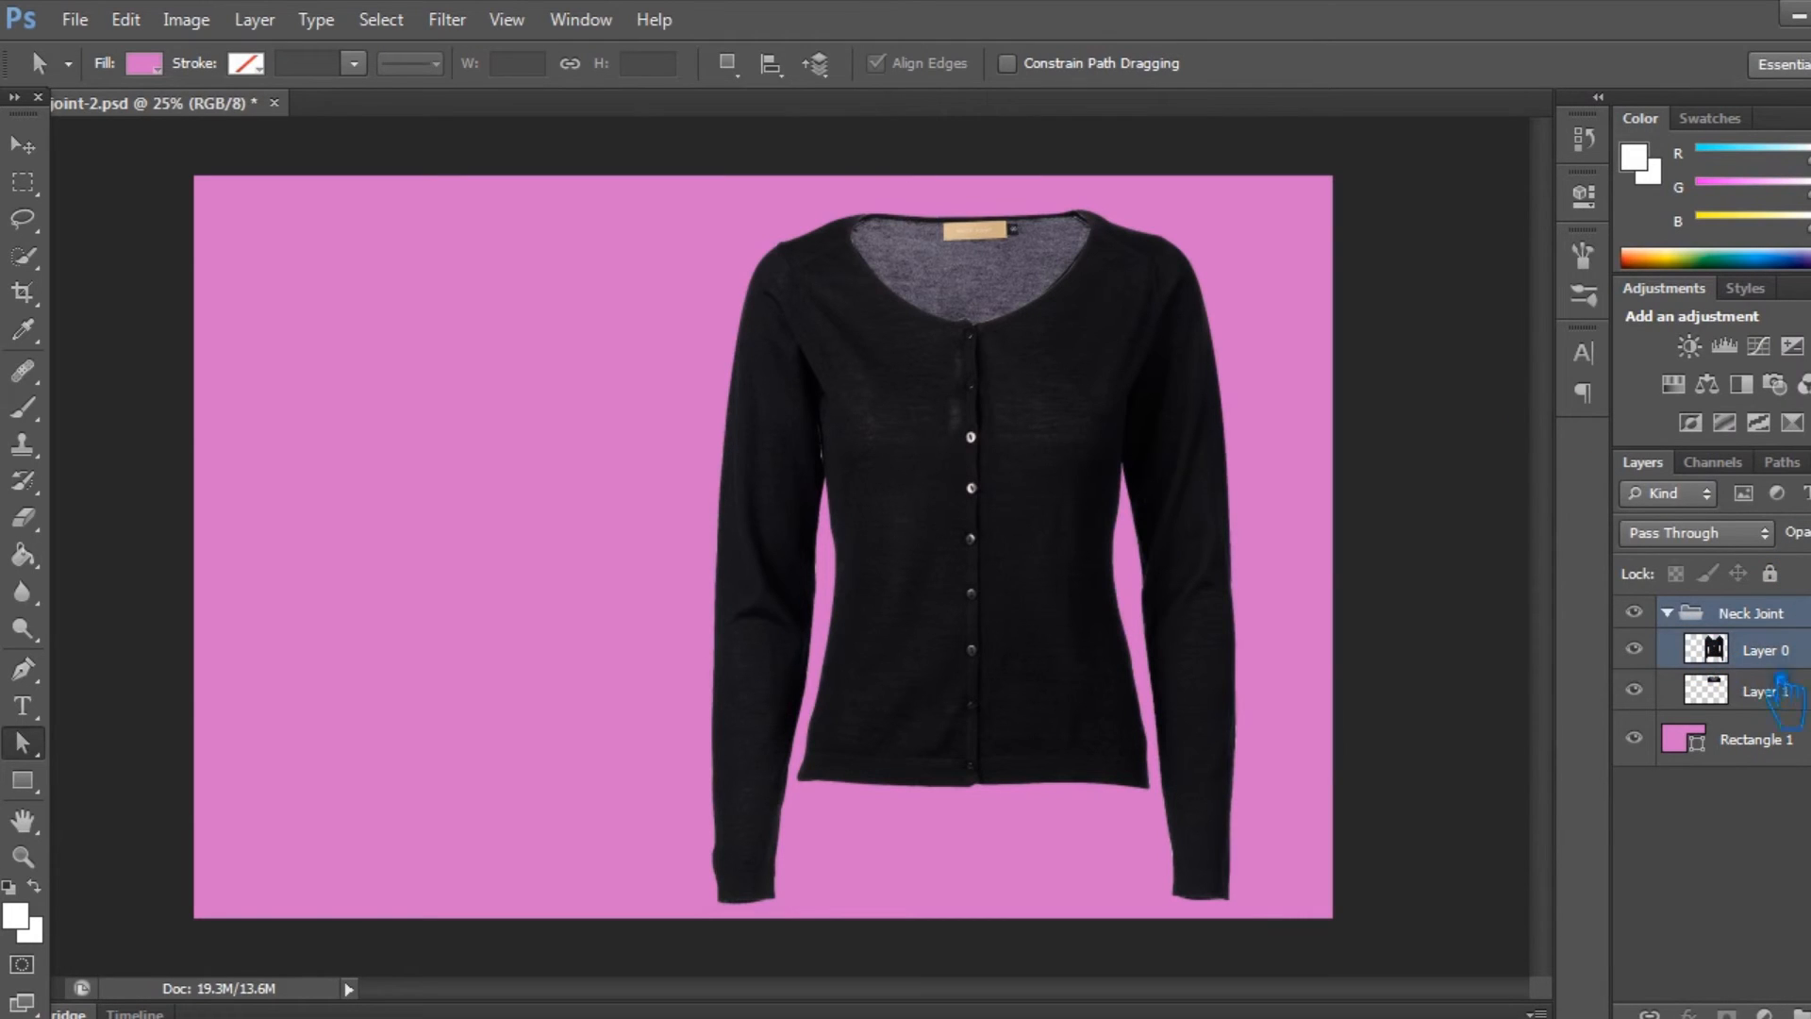
pyautogui.keyDown('ctrl'); pyautogui.click(1719, 652); pyautogui.keyUp('ctrl')
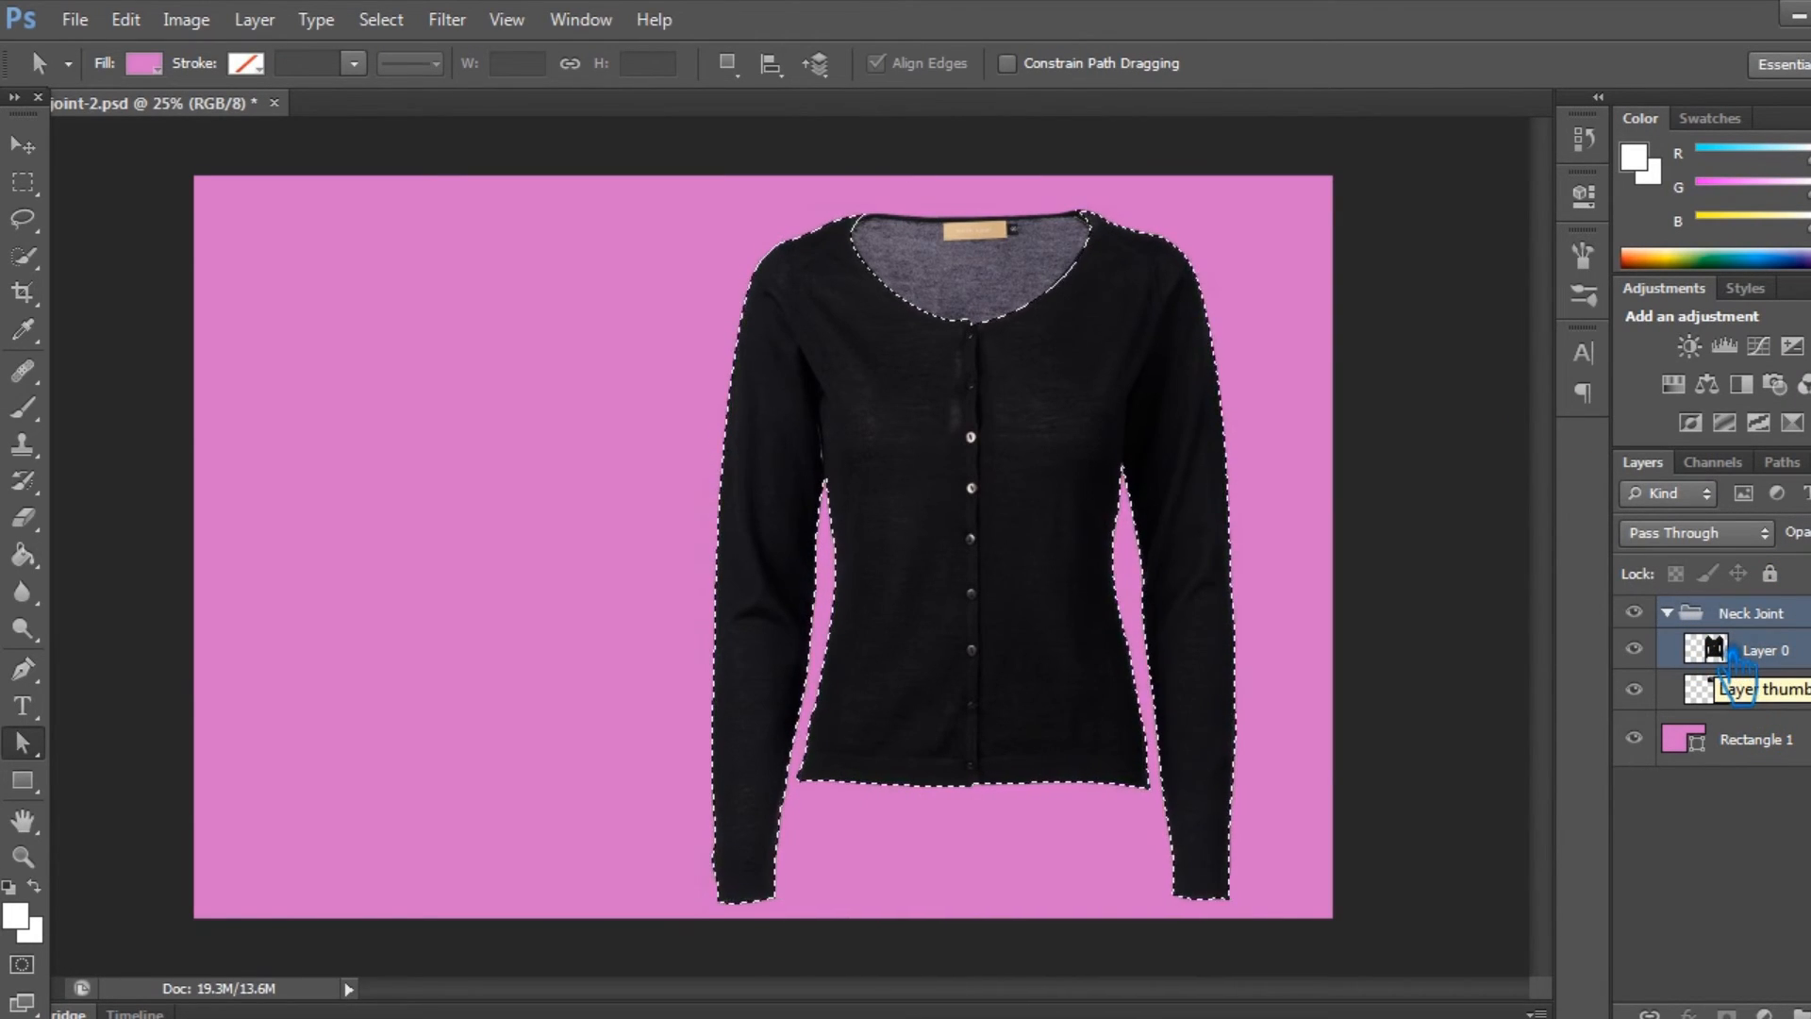
pyautogui.hotkey('ctrl', 's')
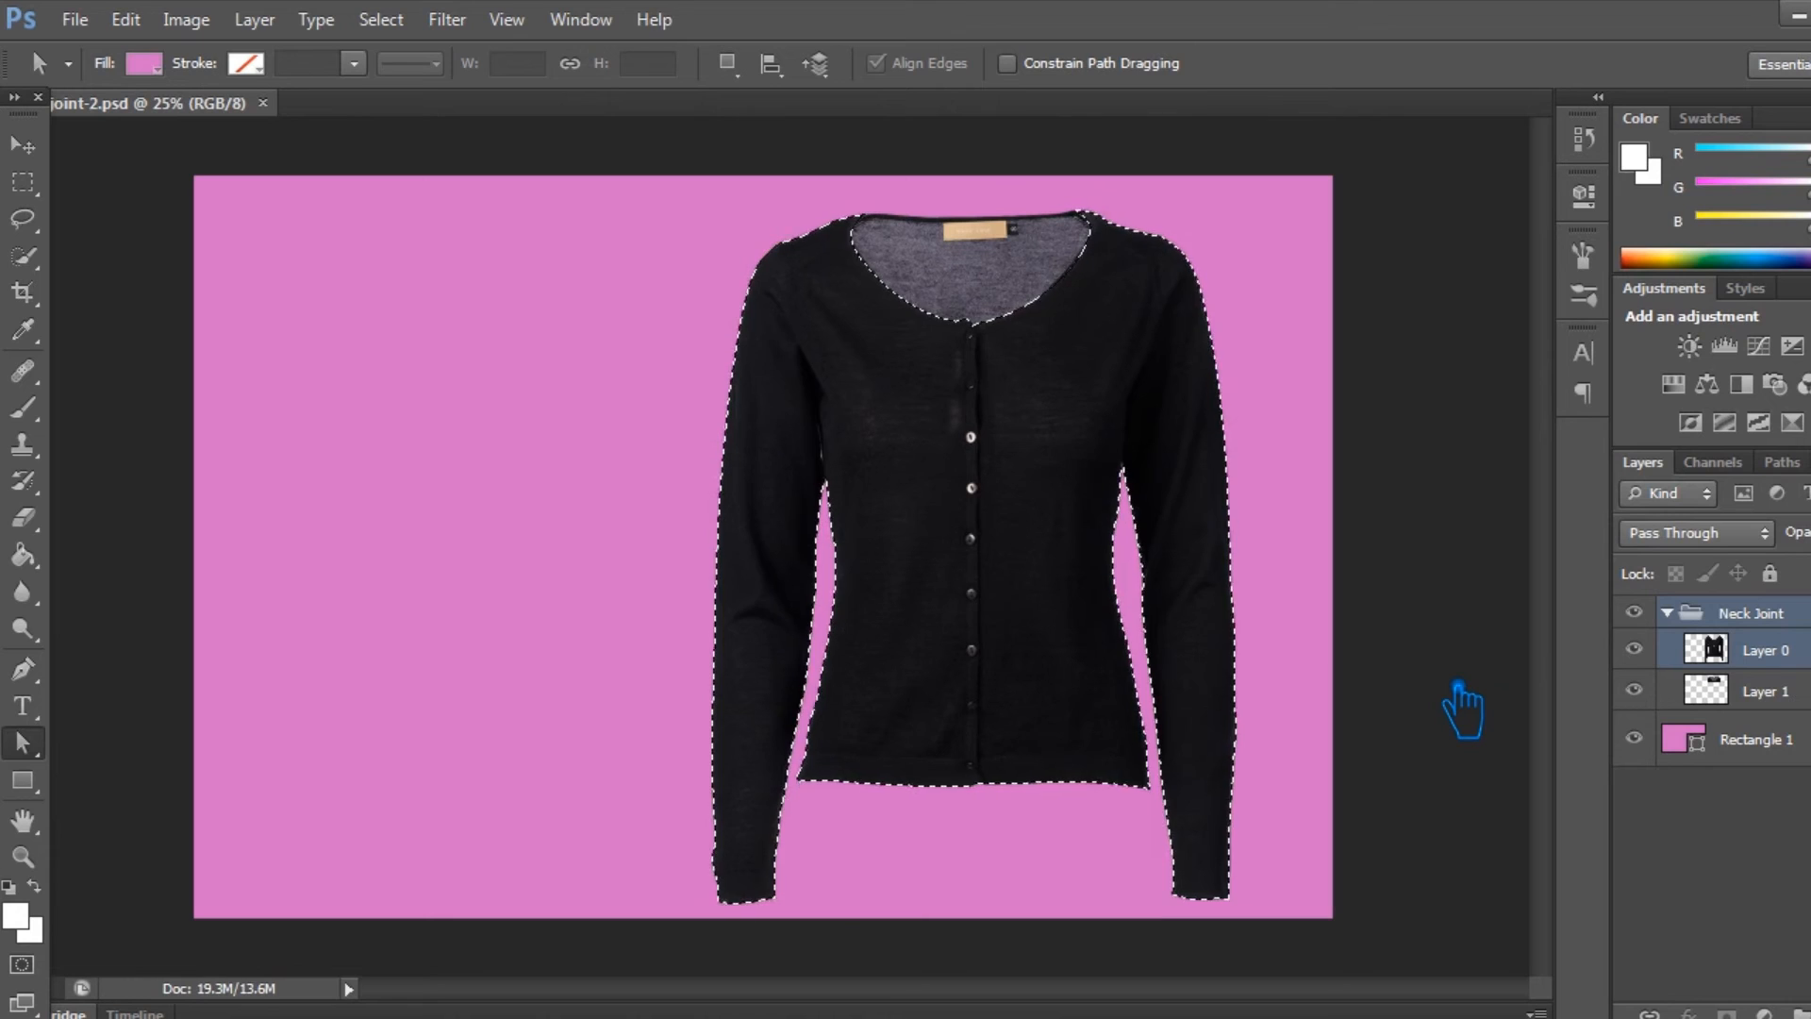
pyautogui.hotkey('ctrl', 'd')
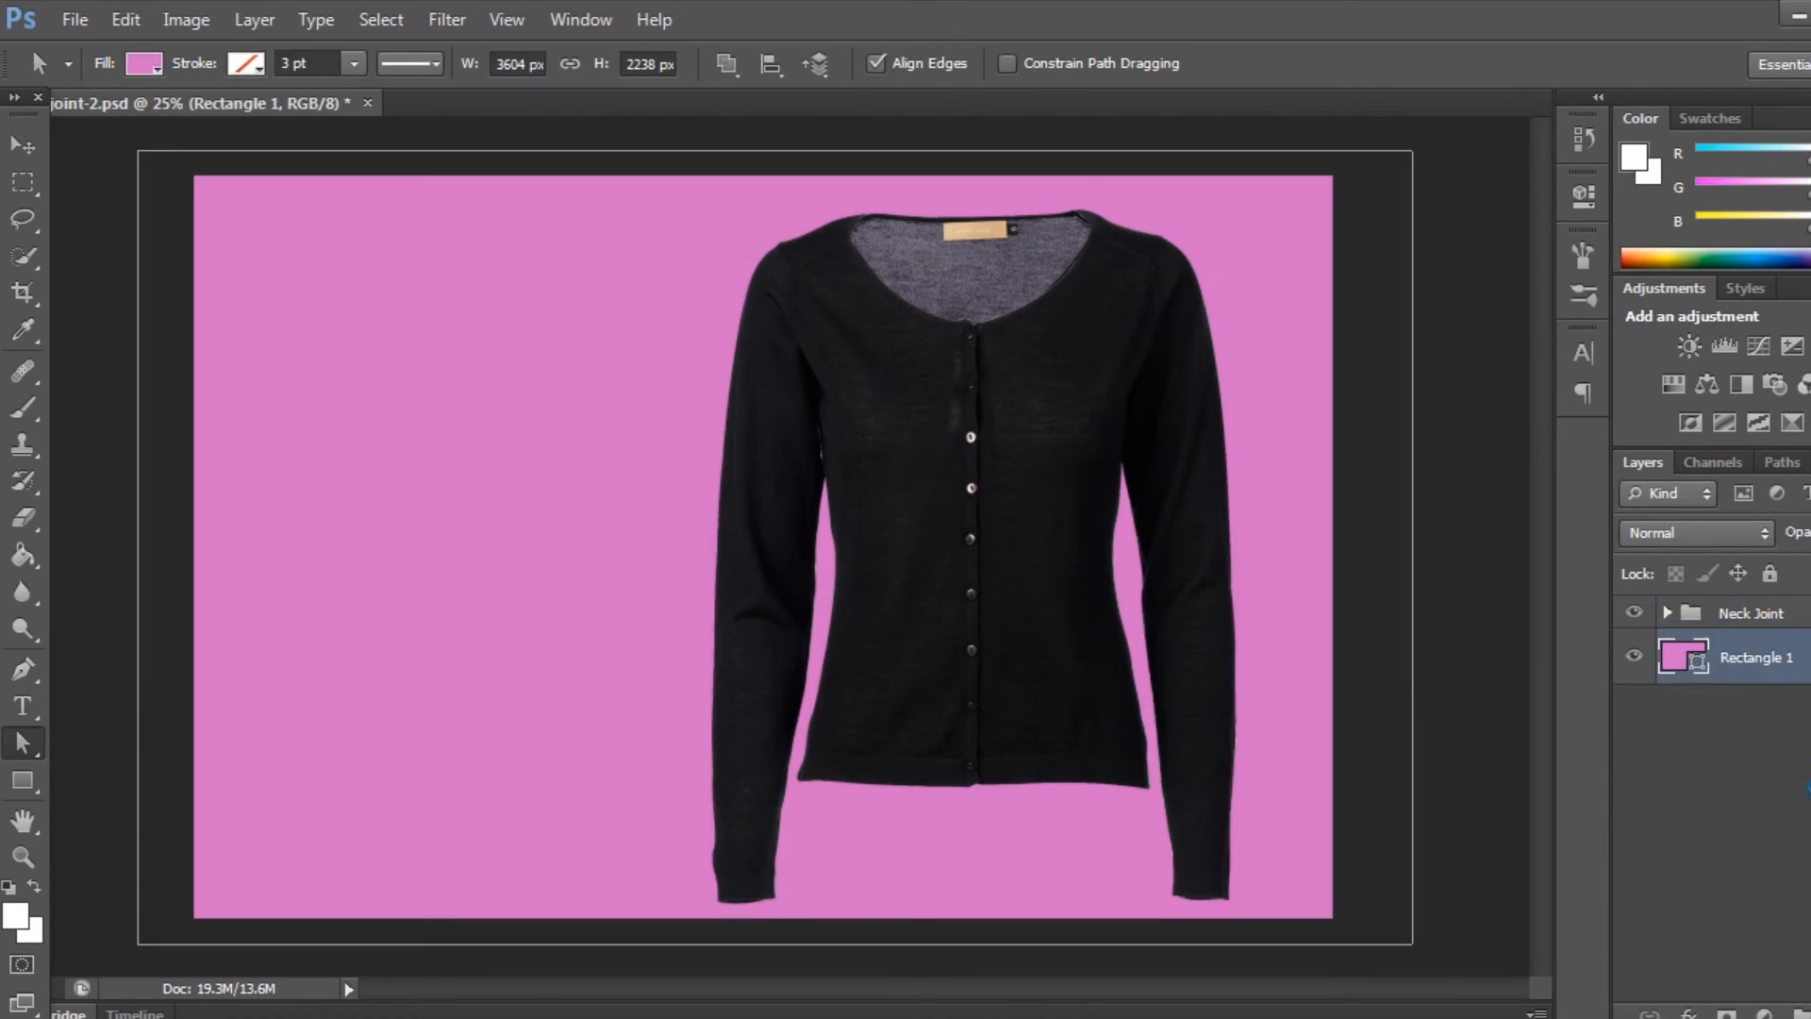
# Add an empty layer between the Neck Joint group and Rectangle 1, and prepare the Brush tool with black as foreground colour.
pyautogui.hotkey('ctrl', 'shift', 'alt', 'n')
pyautogui.hotkey('ctrl', 's')
pyautogui.click(23, 408)
pyautogui.click(16, 917)
pyautogui.click(785, 562)
pyautogui.click(1539, 193)
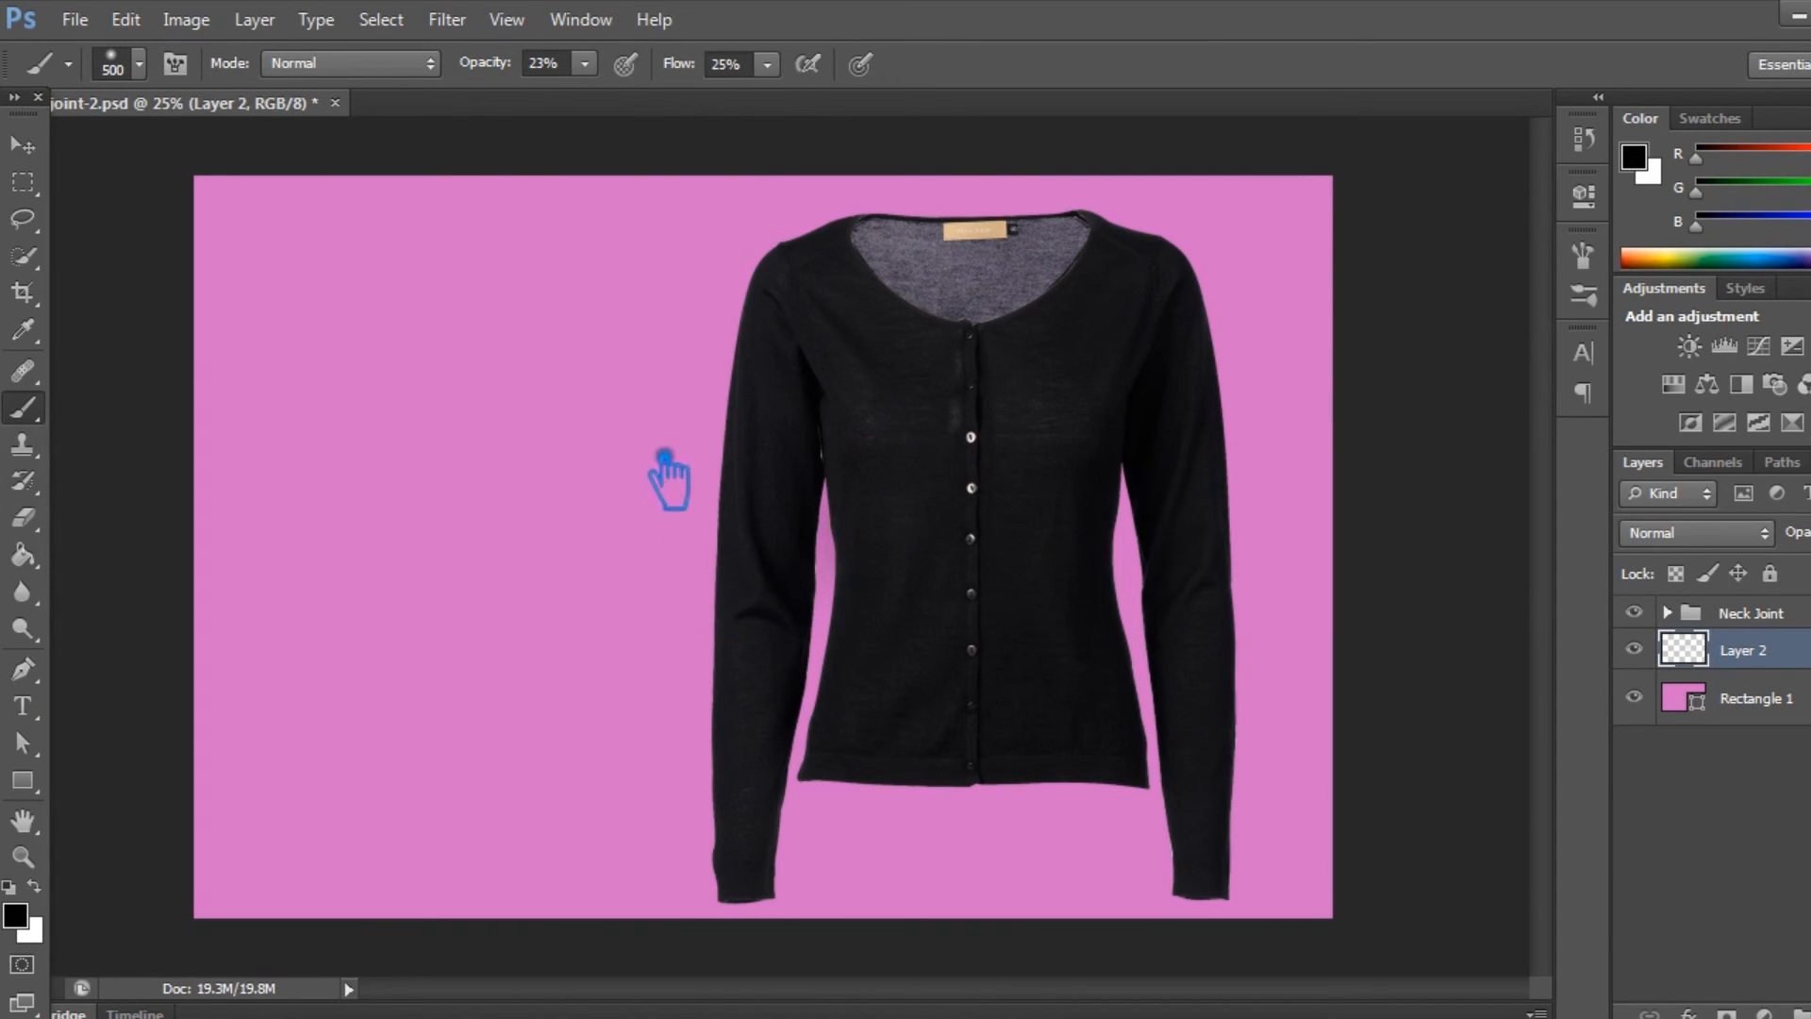
# Set the brush to 45% opacity and 50% flow, and paint soft shadows in the sleeve gaps and below the hem.
pyautogui.click(585, 63)
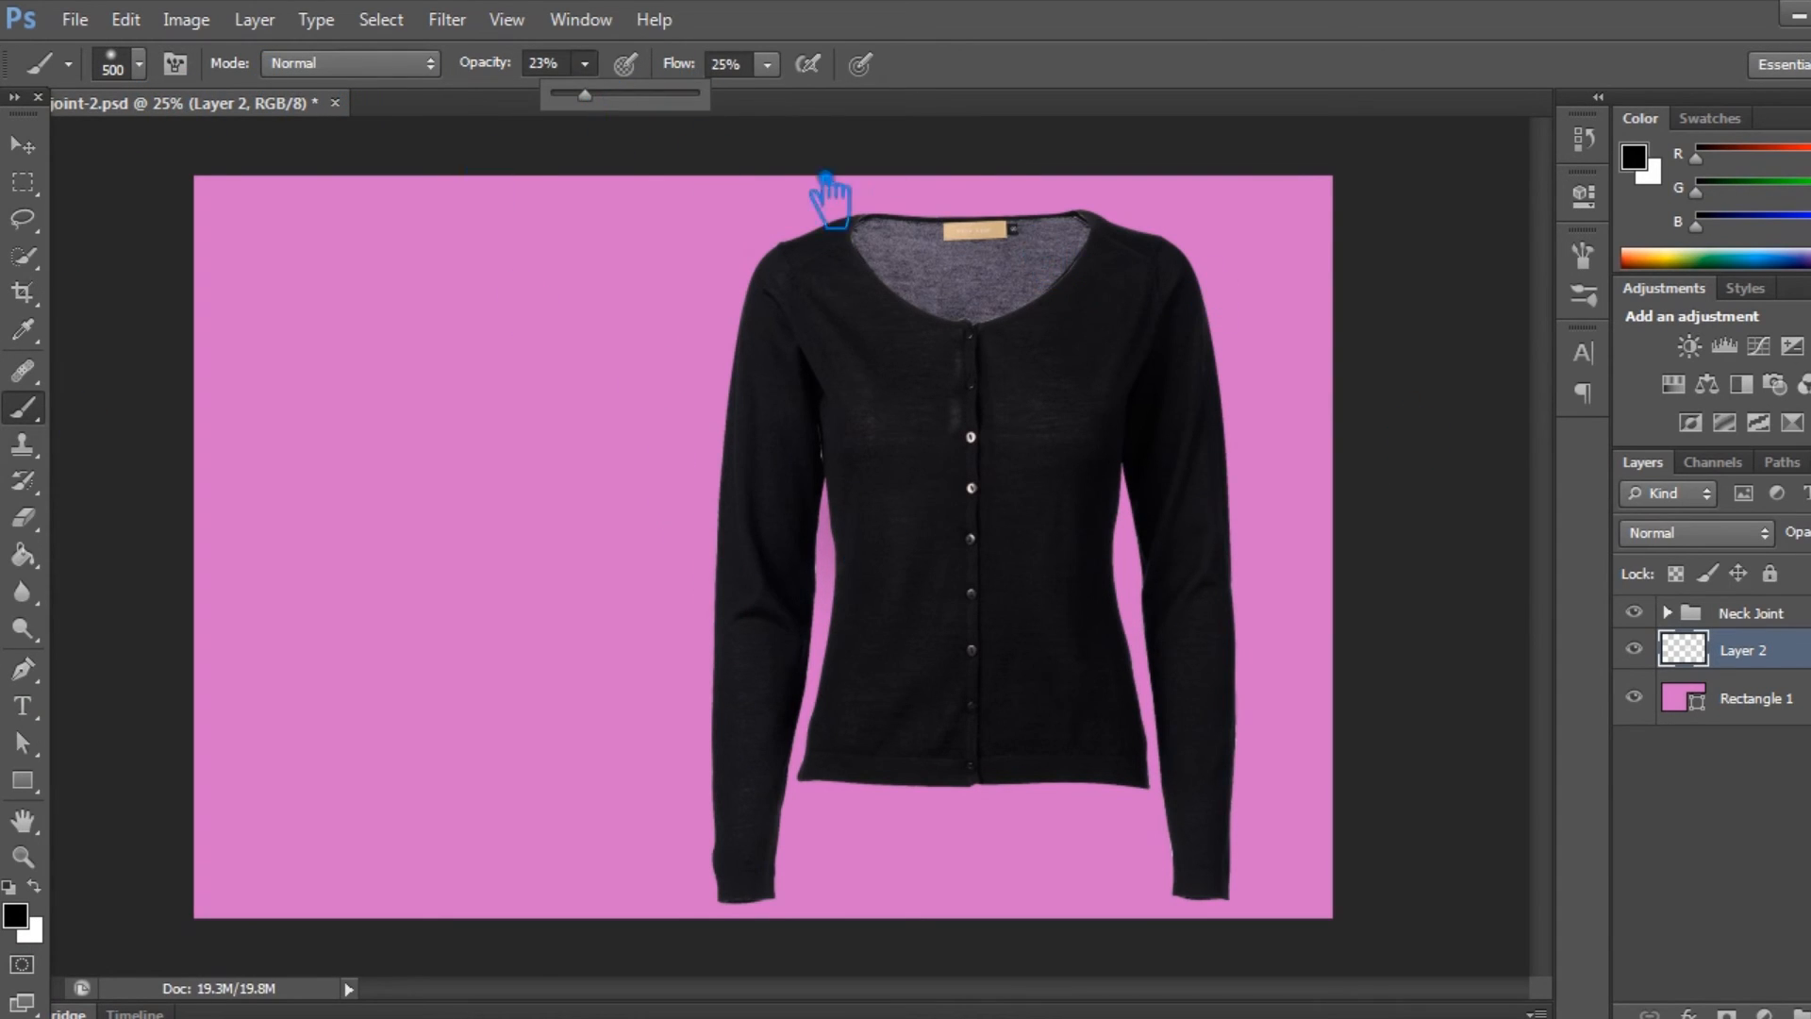
pyautogui.moveTo(628, 112); pyautogui.dragTo(803, 117)
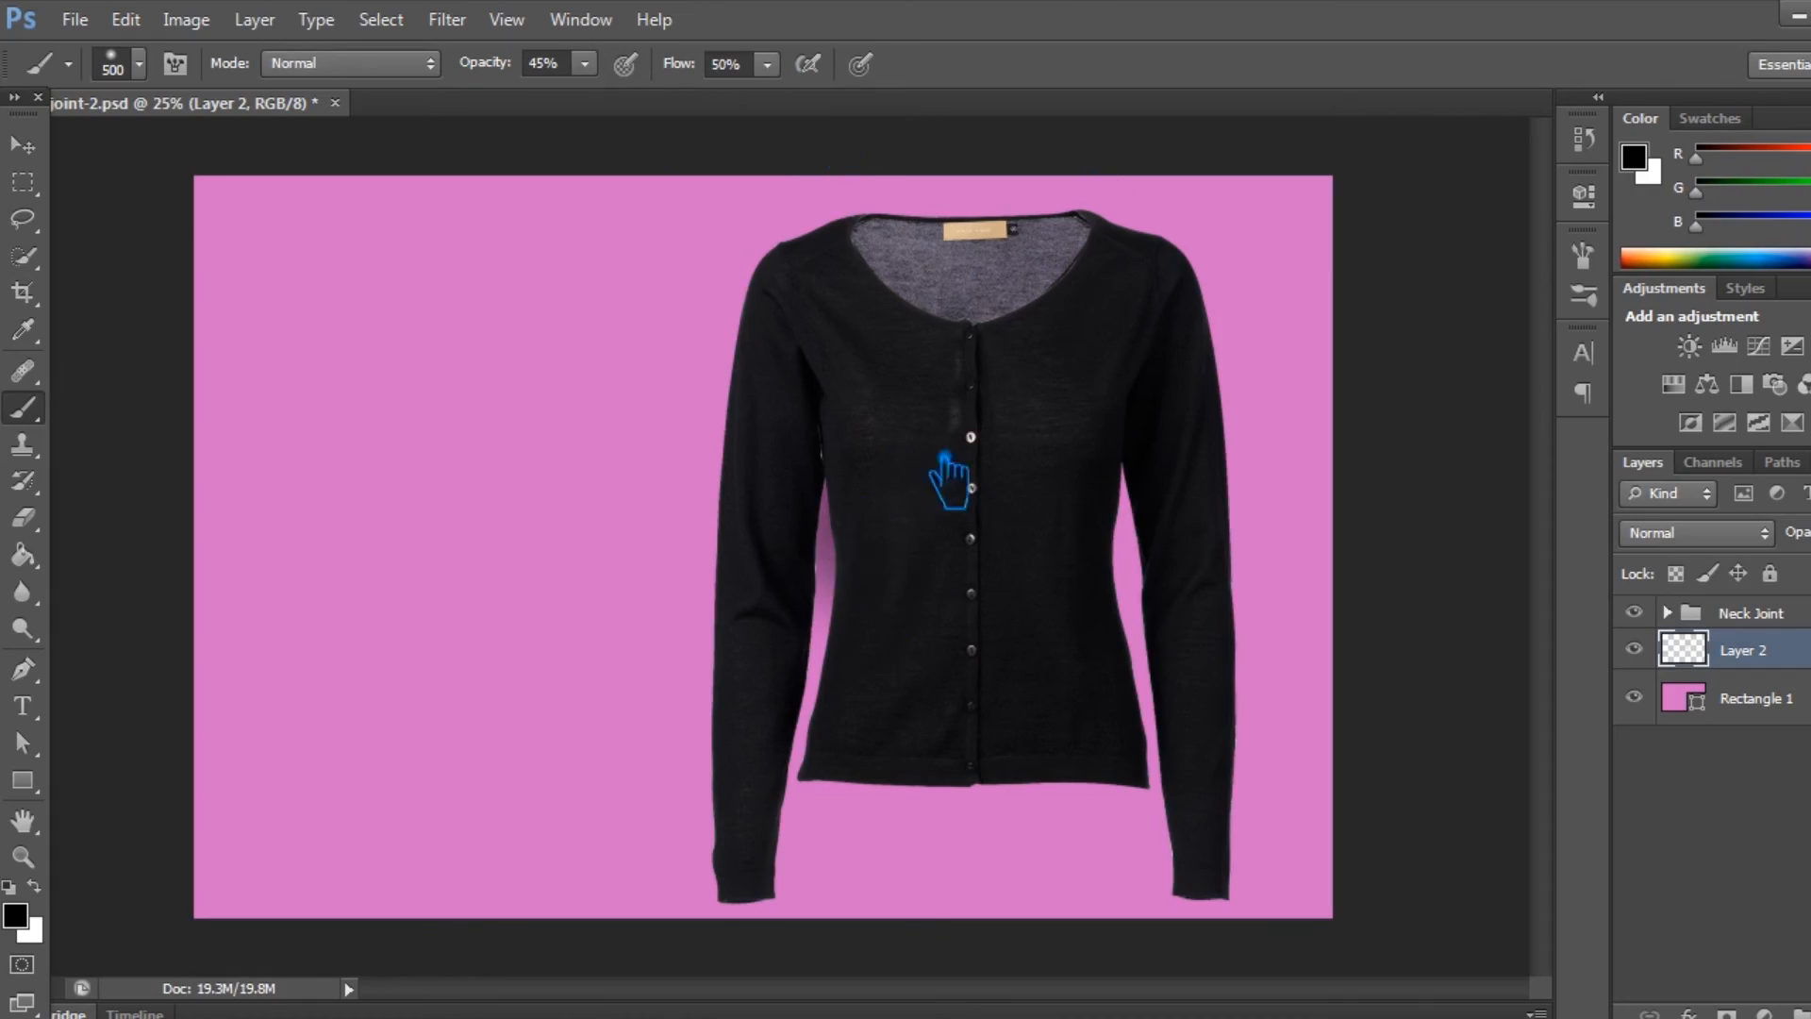
pyautogui.moveTo(849, 769); pyautogui.dragTo(1103, 768)
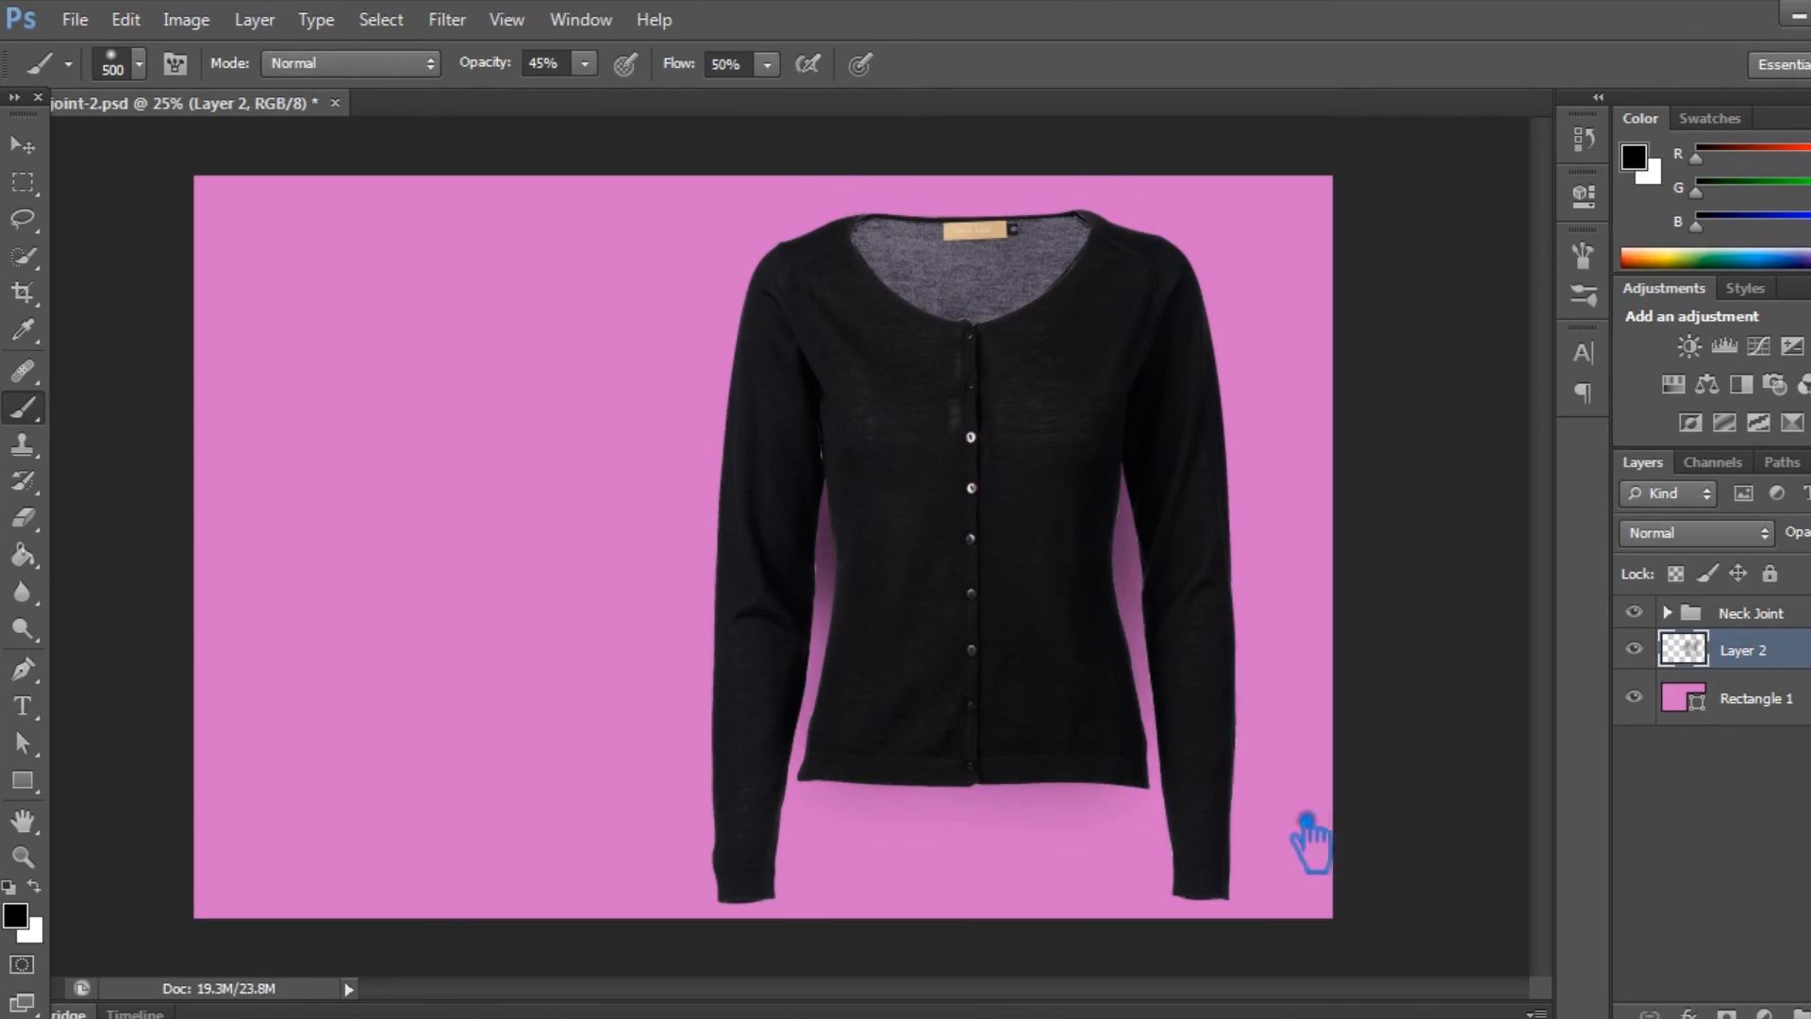